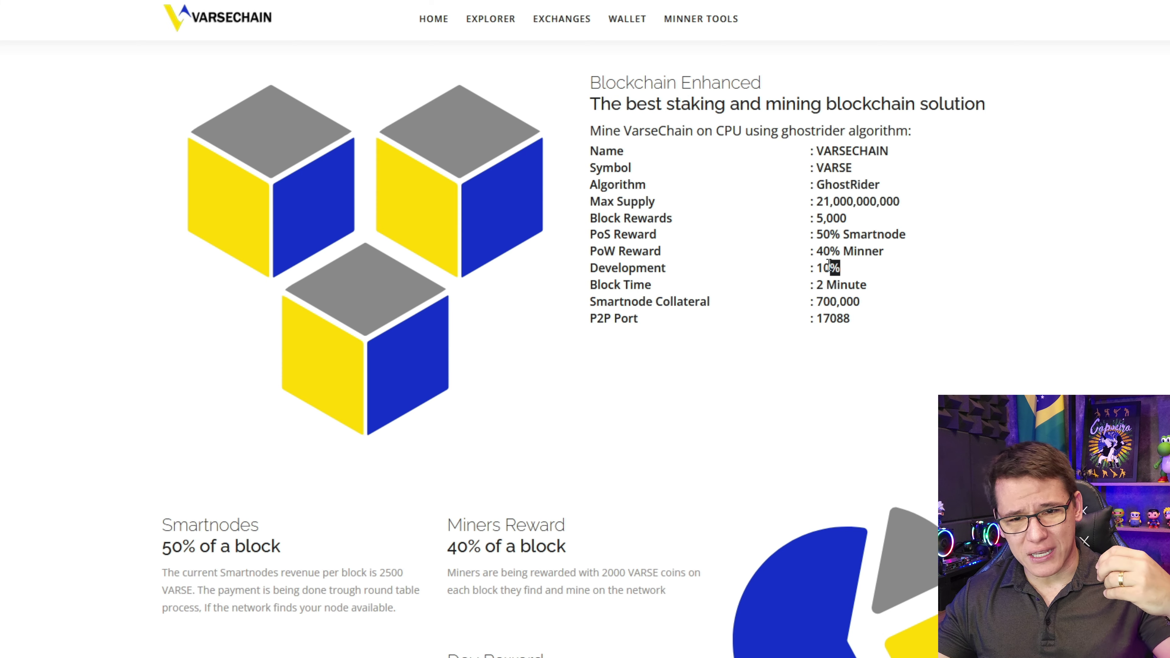
- Browse the VarseChain homepage and bring up the VARSE pool list led by rplant.xyz at 11.40 MH/s
drag(890, 327, 590, 78)
scroll(628, 274, down, 5)
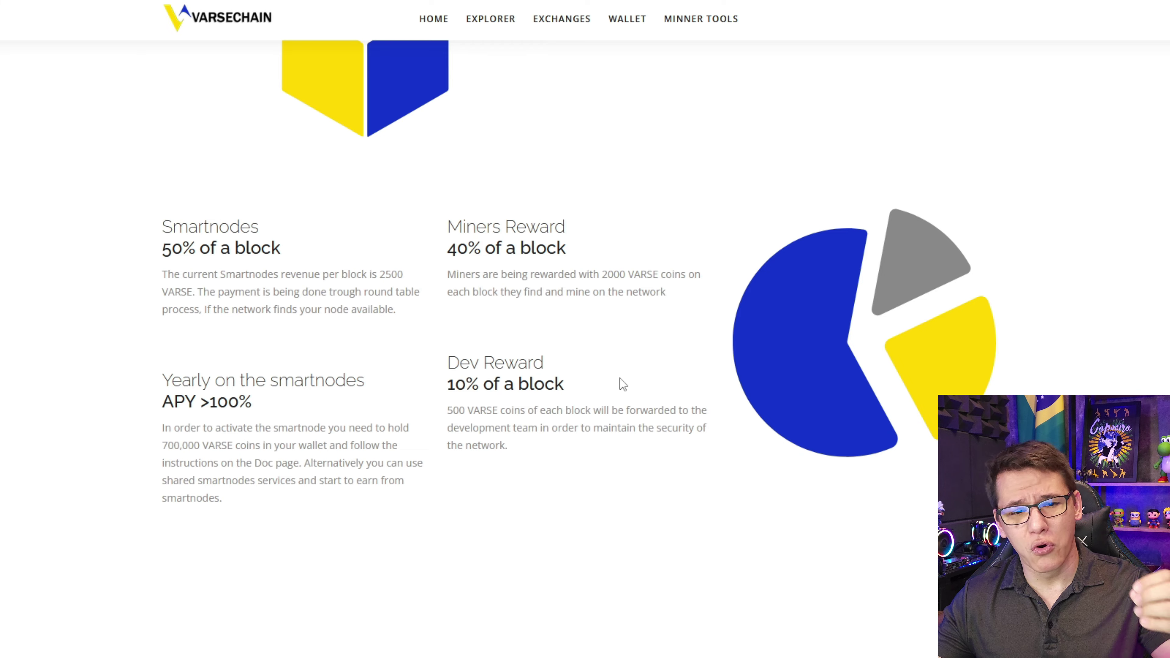
scroll(623, 384, down, 15)
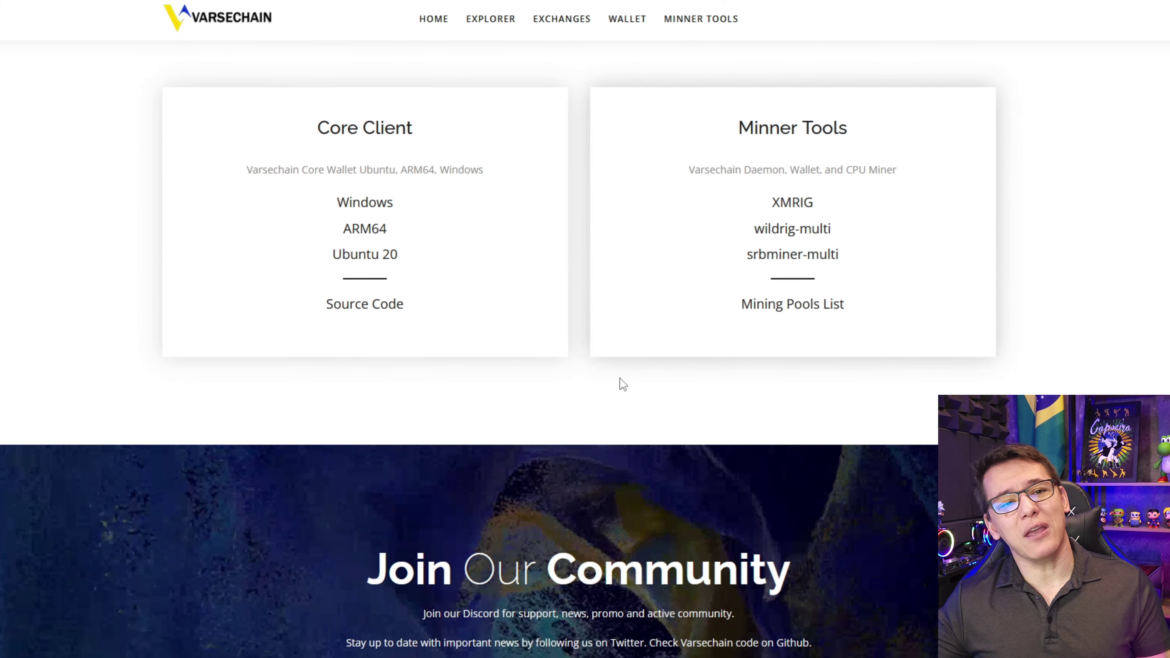
scroll(621, 379, up, 20)
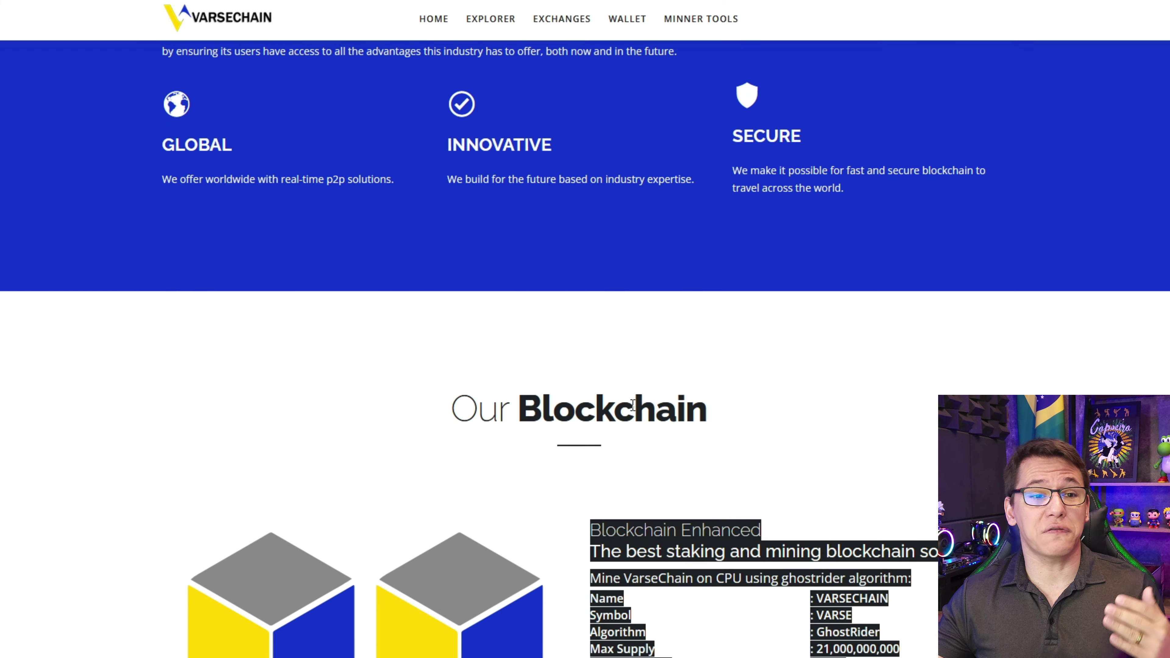
scroll(632, 406, up, 10)
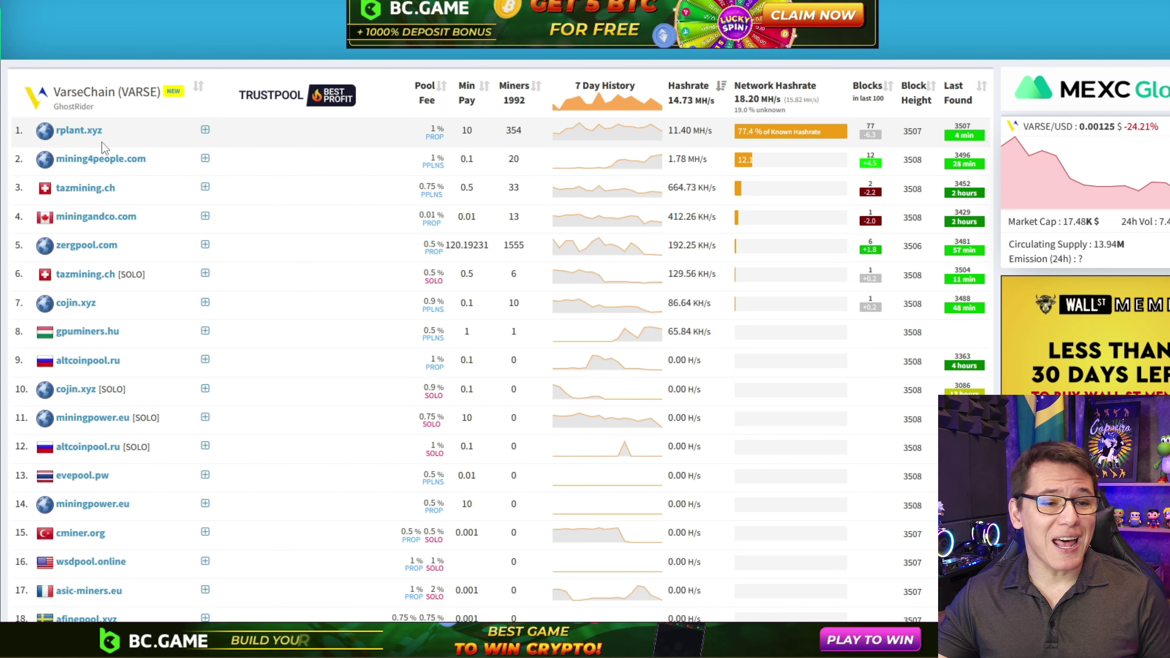
mouse_move(82, 138)
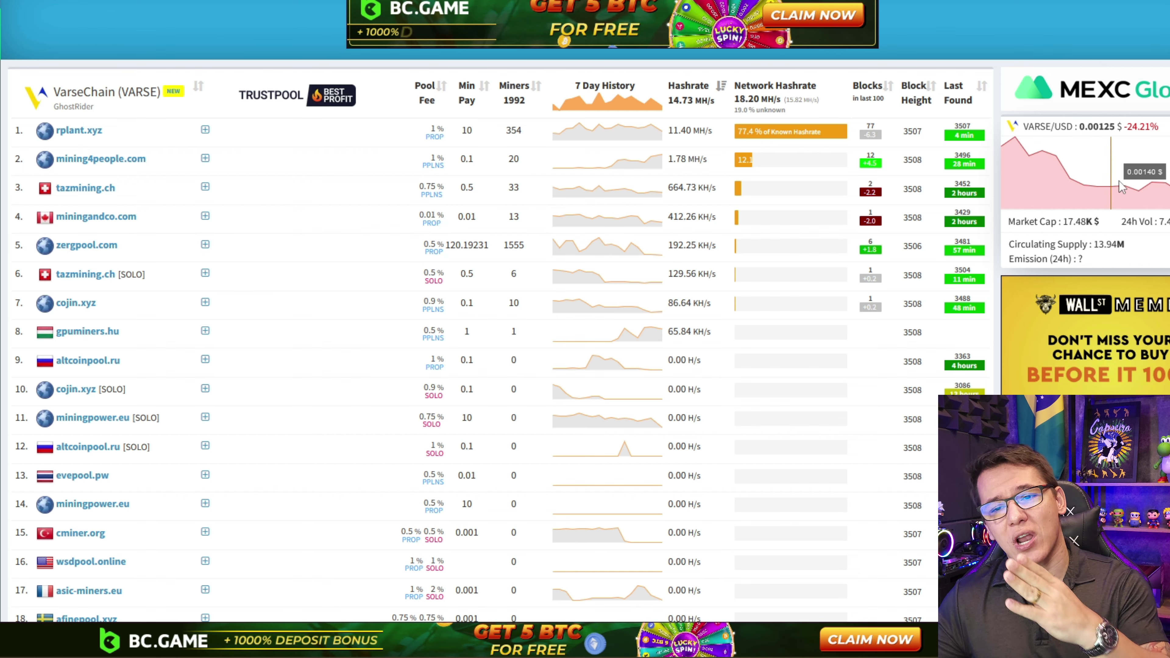
mouse_move(1013, 165)
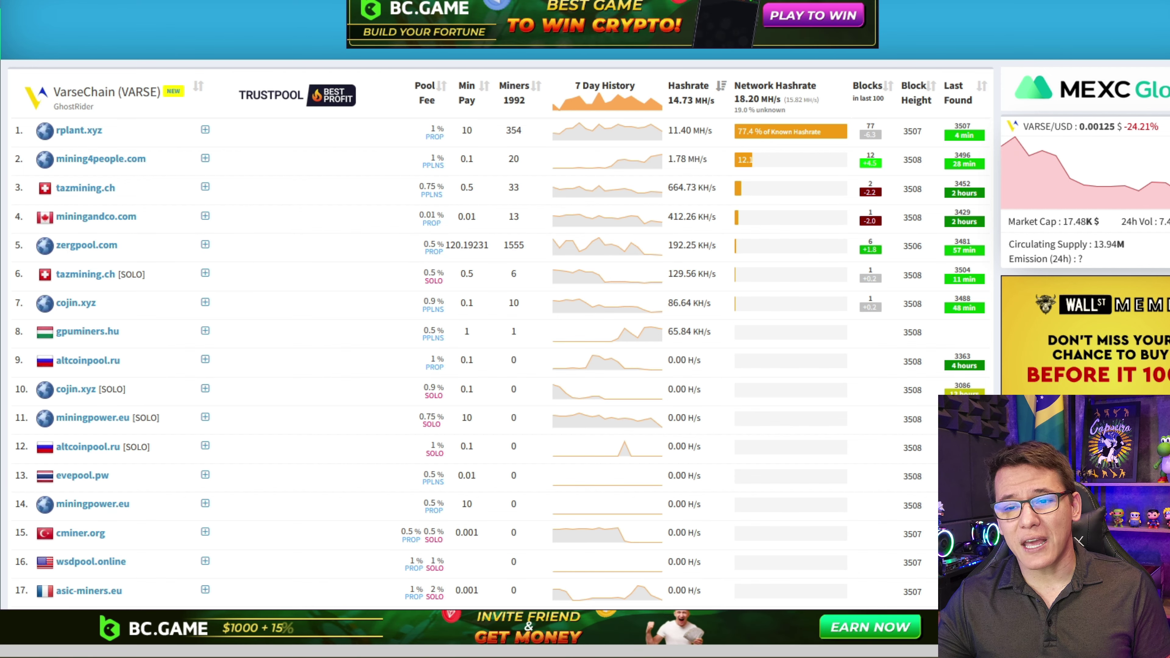
mouse_move(1081, 180)
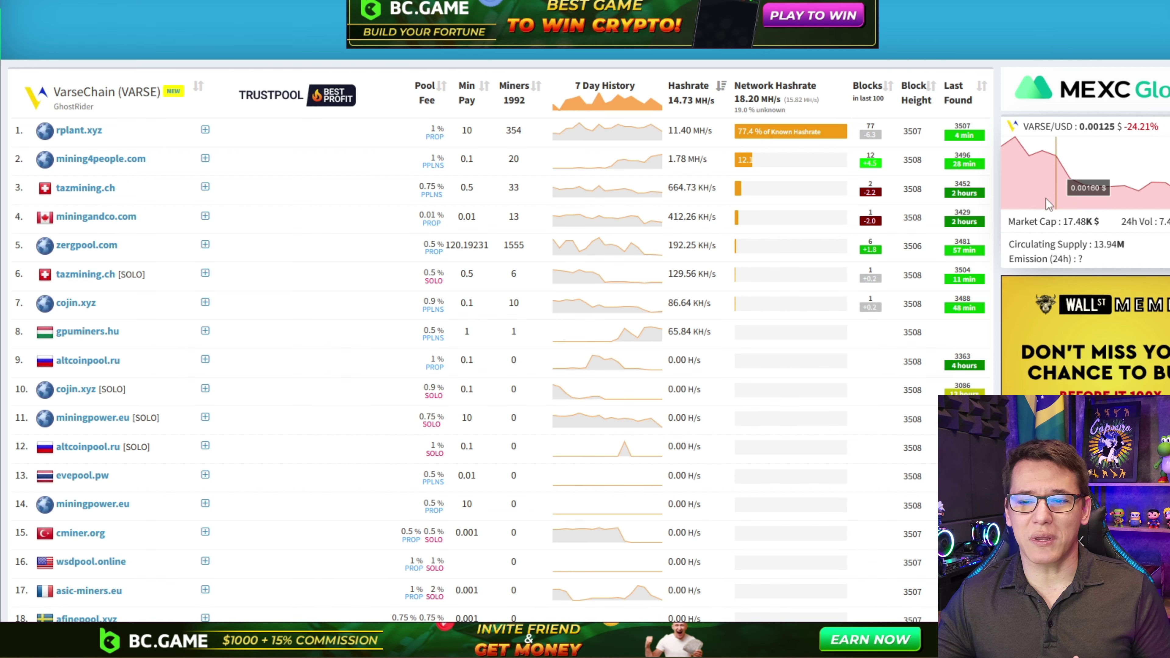
scroll(1028, 383, down, 3)
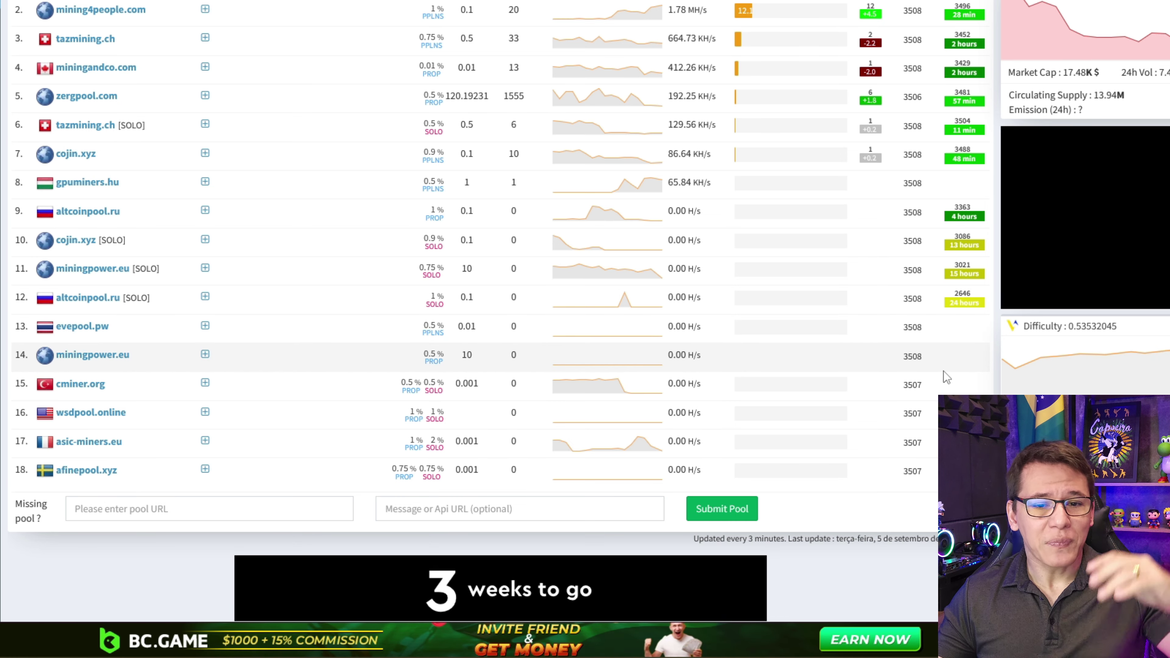
scroll(943, 371, down, 3)
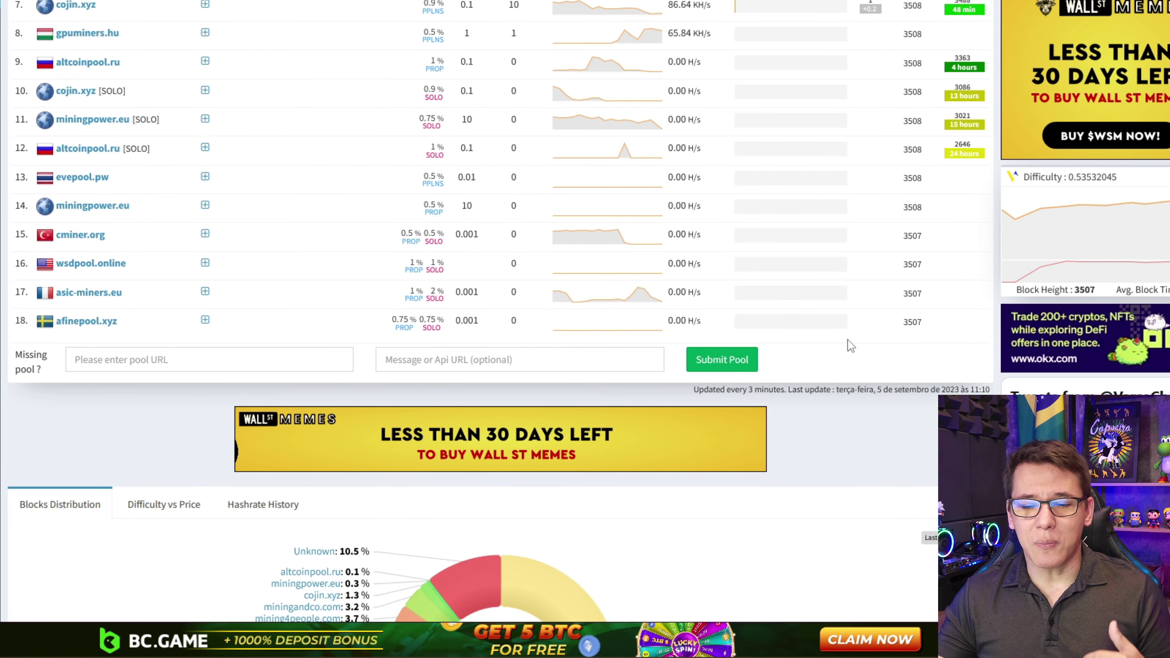
scroll(848, 339, down, 6)
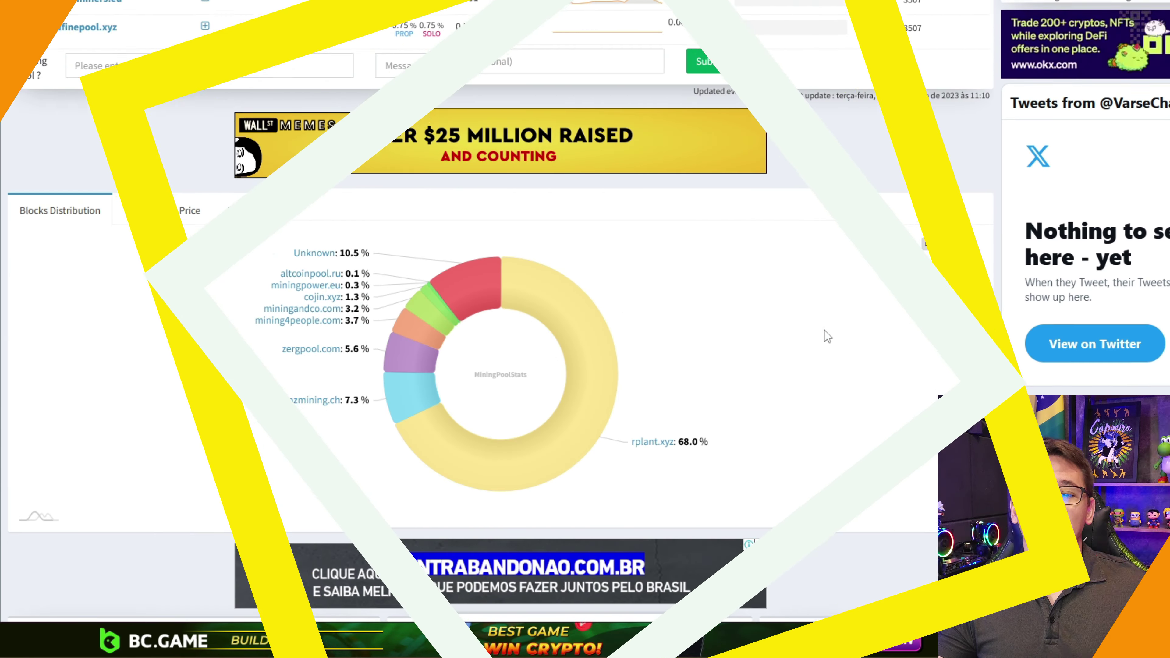
- Jump to the VarseChain Download section listing the Core Client and wildrig-multi
scroll(825, 330, up, 12)
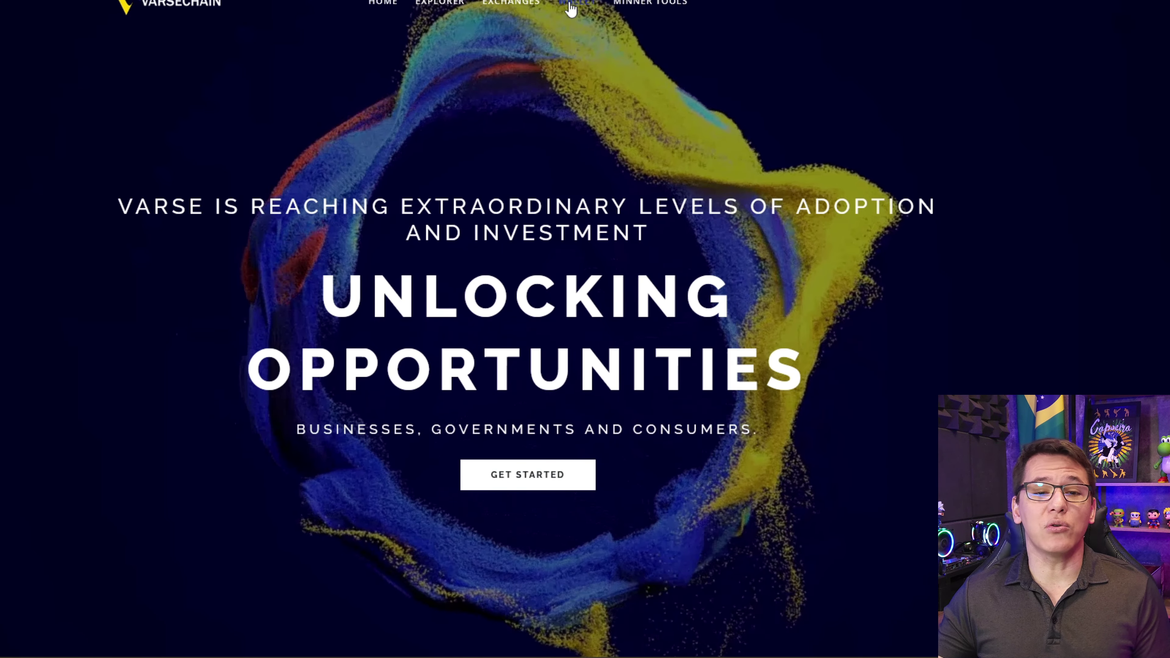
click(571, 4)
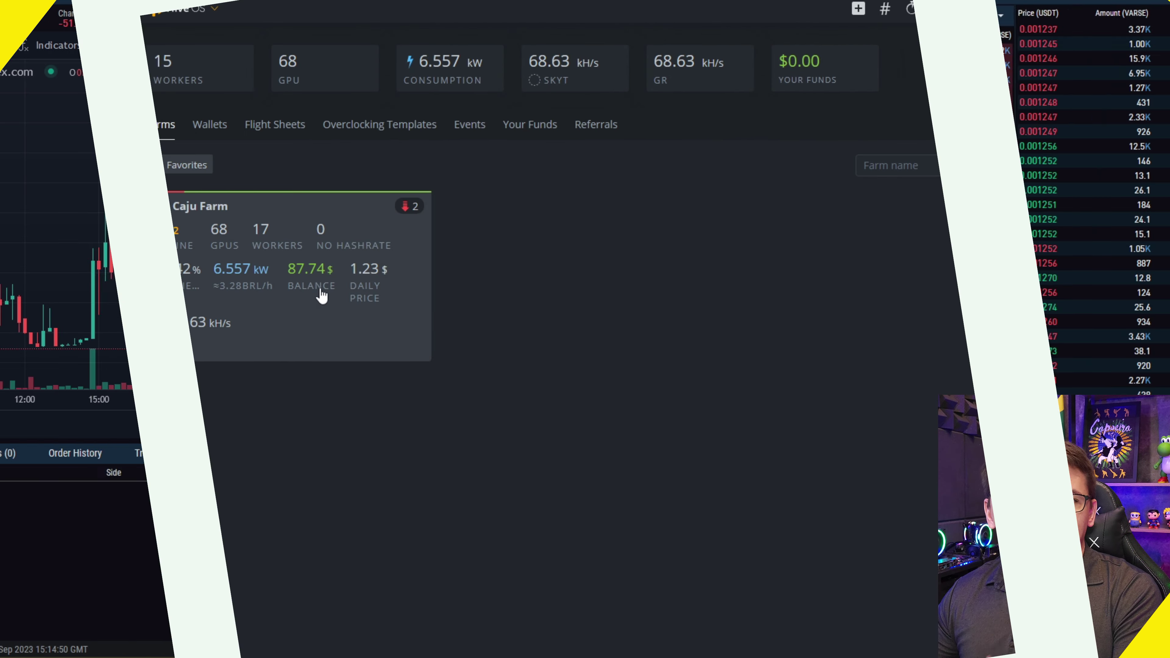
- Start a blank New Wallet in the Hive OS farm and copy Xeggex's VARSE deposit address
click(321, 293)
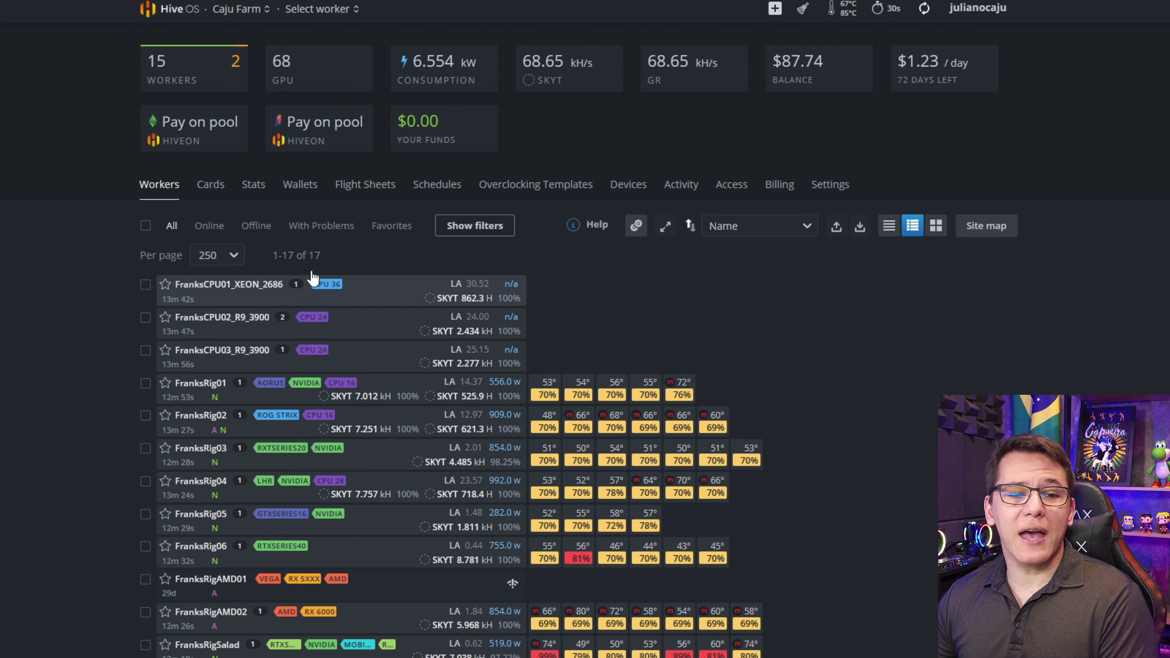
click(300, 185)
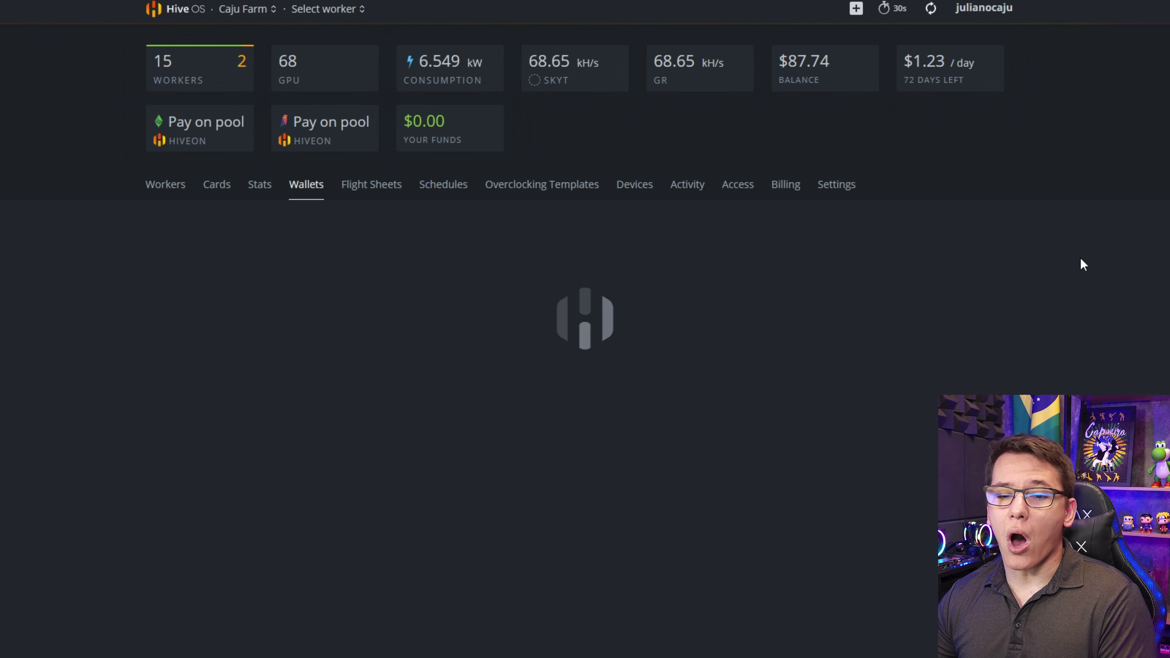
click(1007, 242)
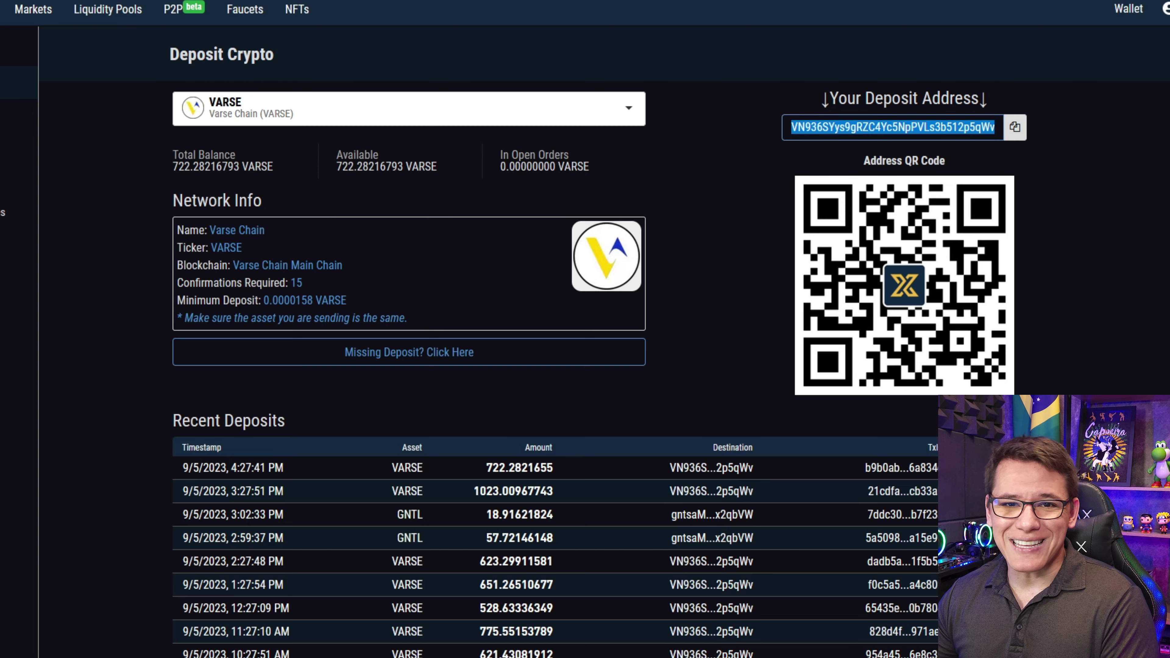
click(984, 131)
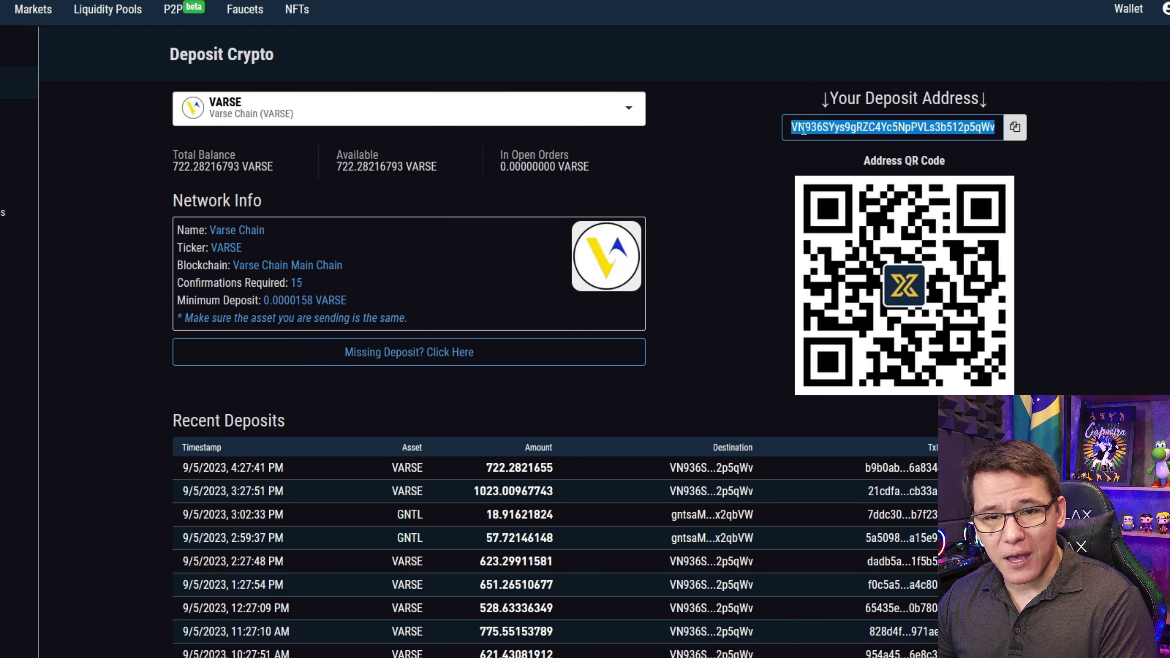
drag(982, 133, 989, 132)
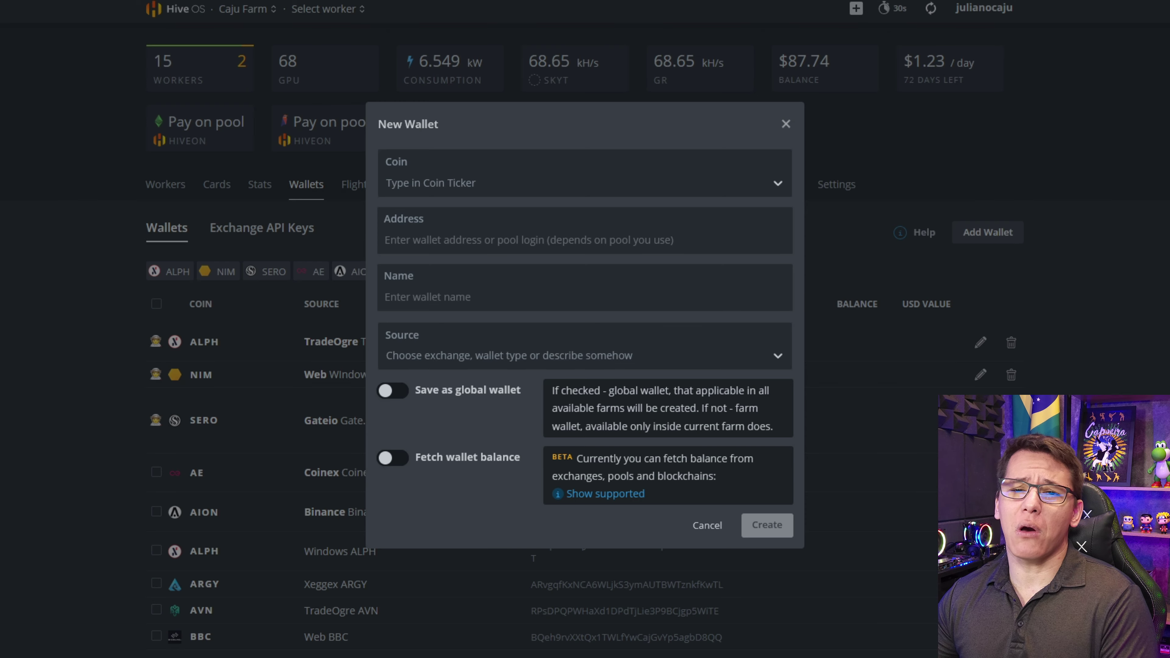
- Set the new wallet's coin to VARSE
click(470, 183)
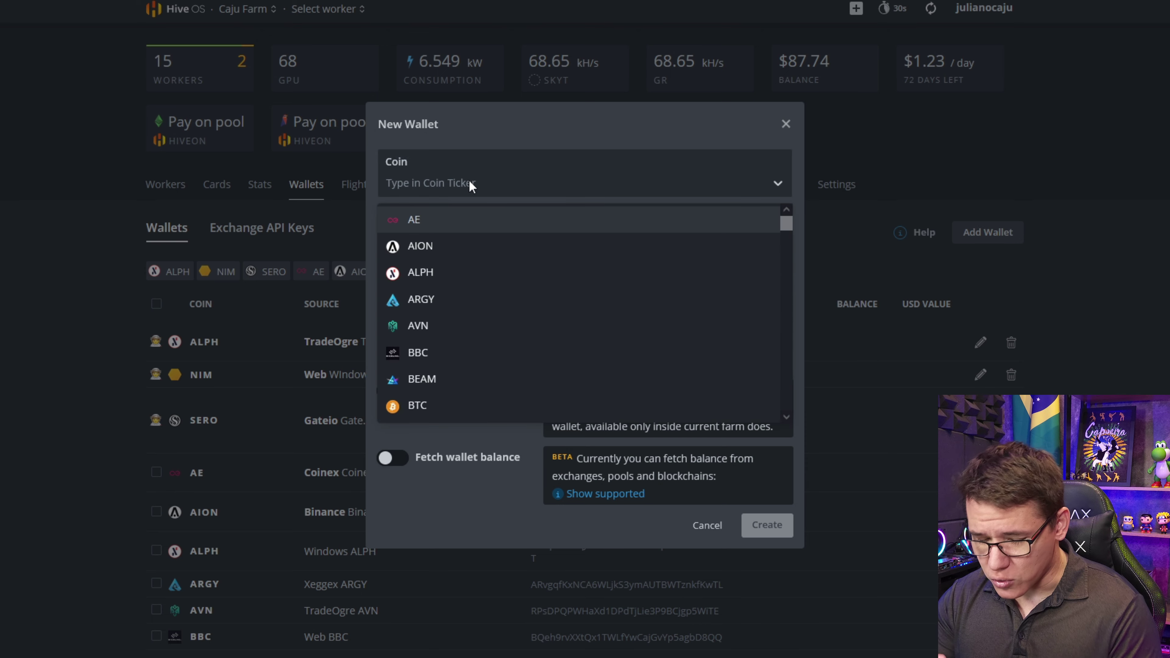
text(VARS)
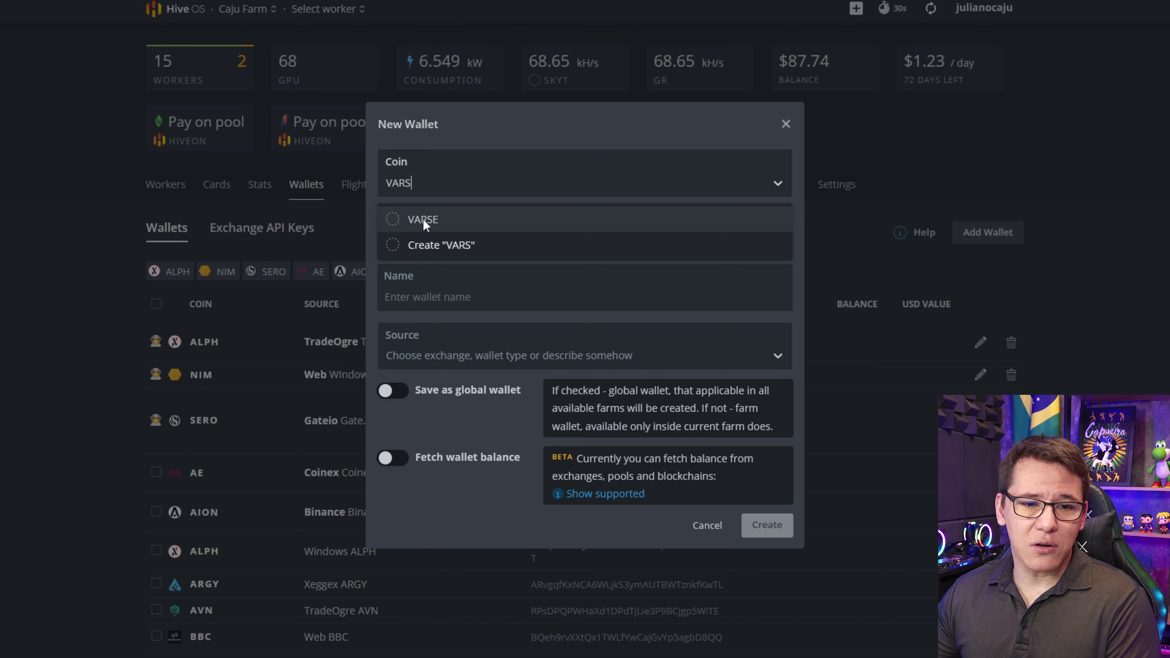
click(440, 189)
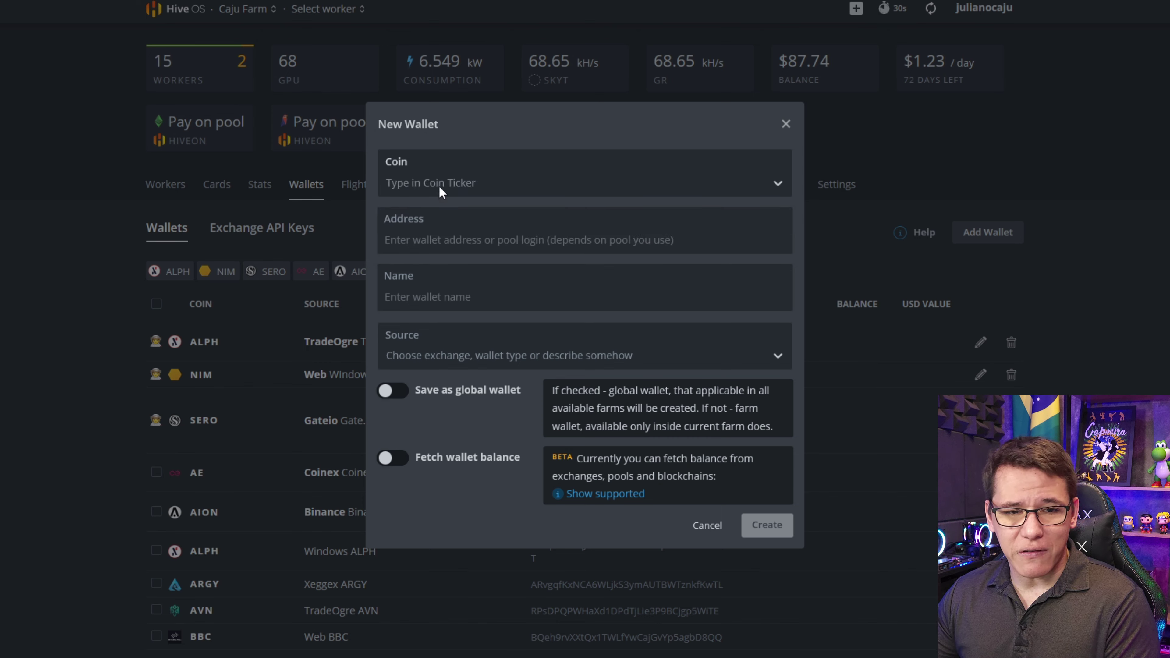
text(v)
key(Return)
- Paste the Xeggex deposit address, name the wallet 'Xeggex VARSE', and create it
click(431, 249)
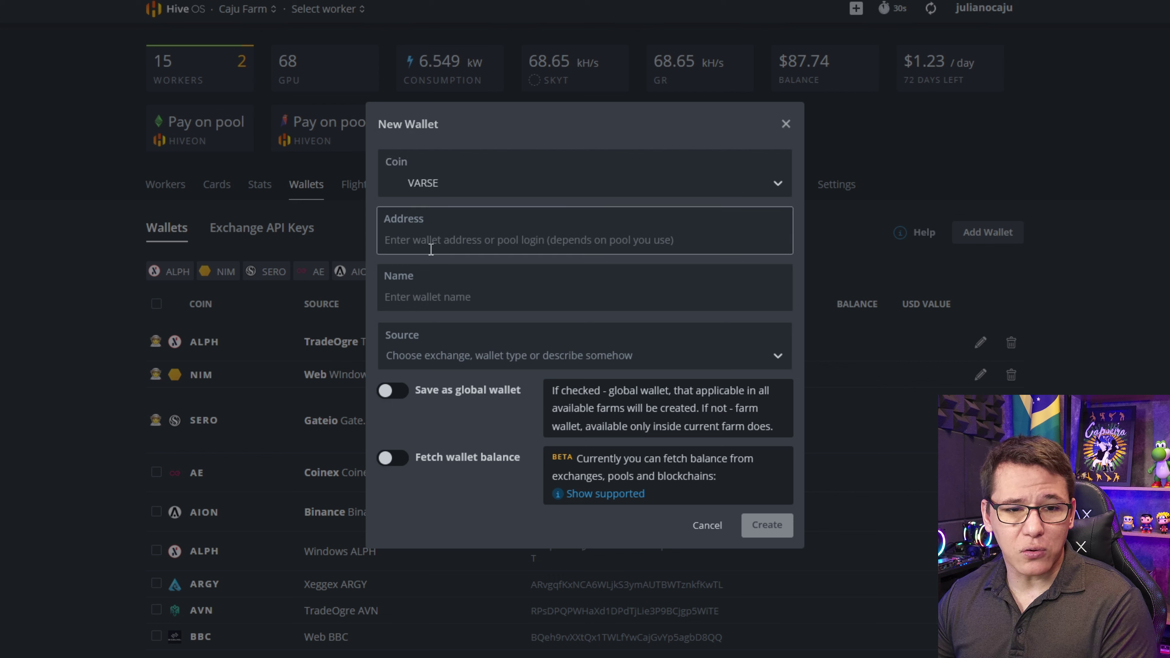
text(VN936SYys9gRZC4Yc5NpPVLs3b512p5qWv)
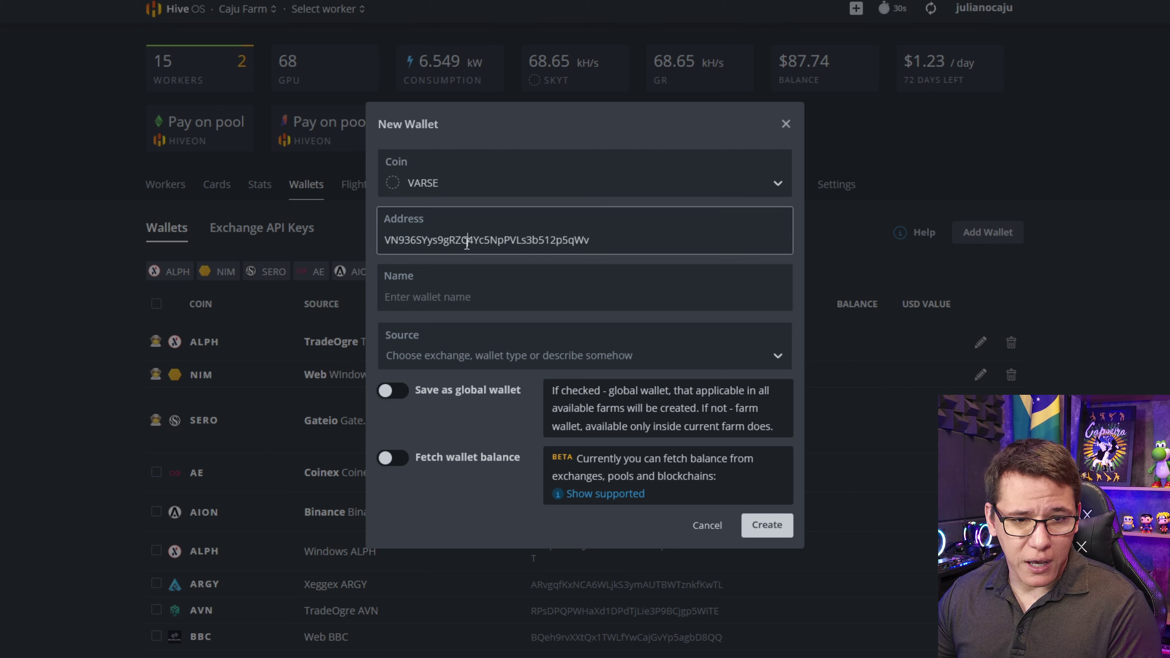
click(541, 276)
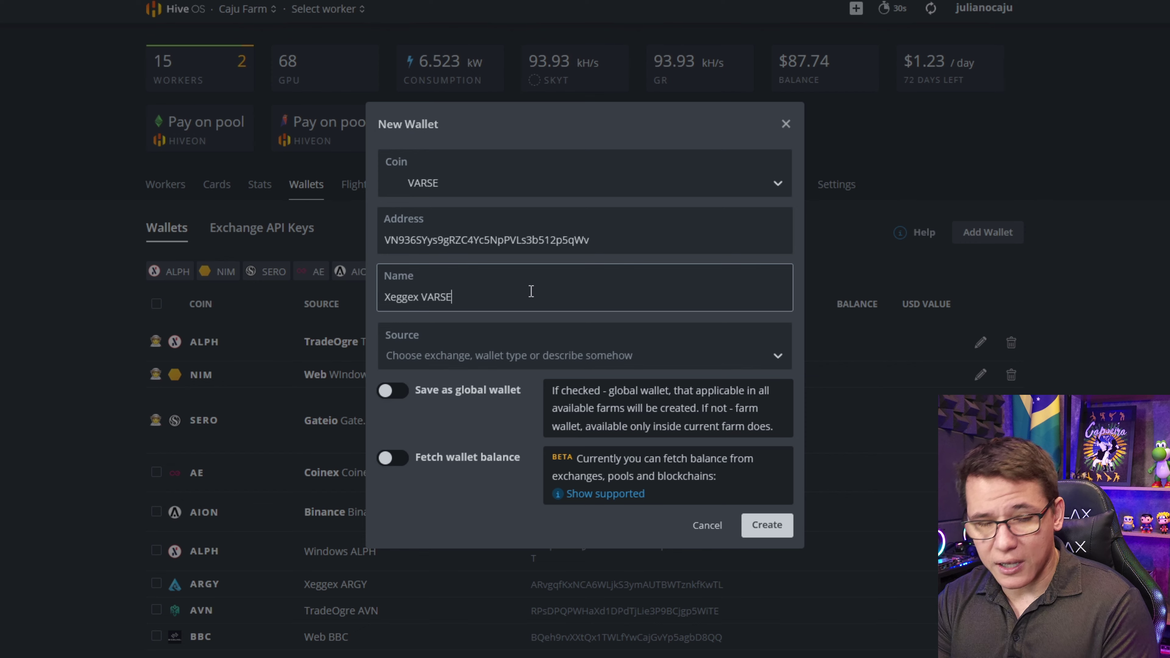
click(767, 526)
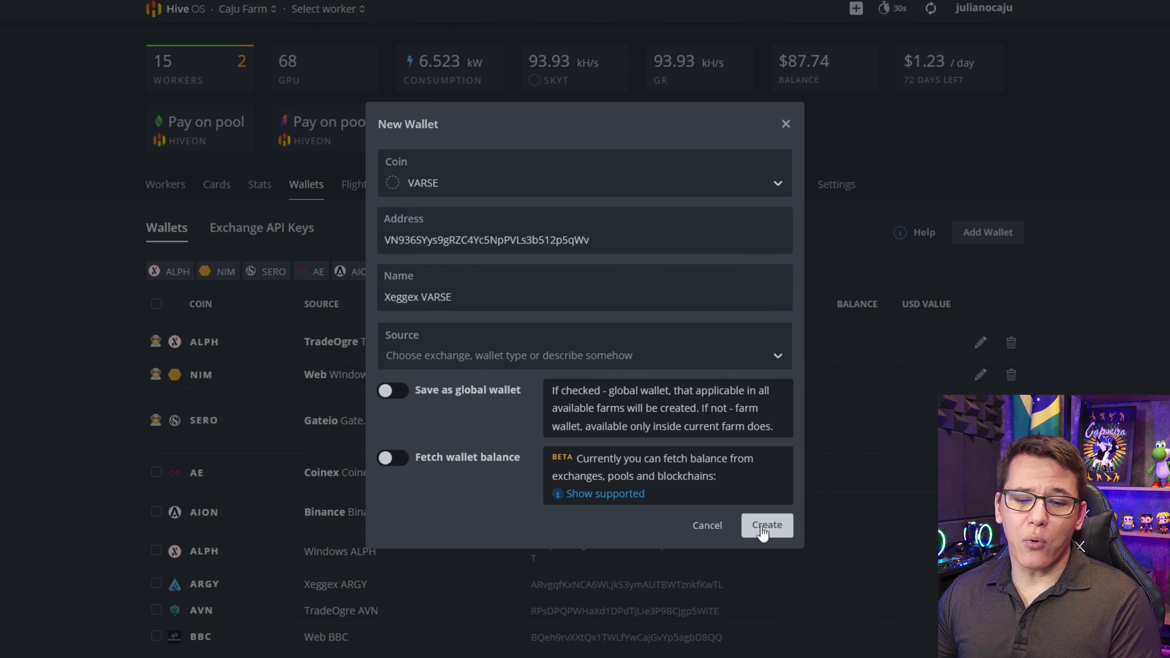
click(750, 535)
scroll(774, 443, down, 20)
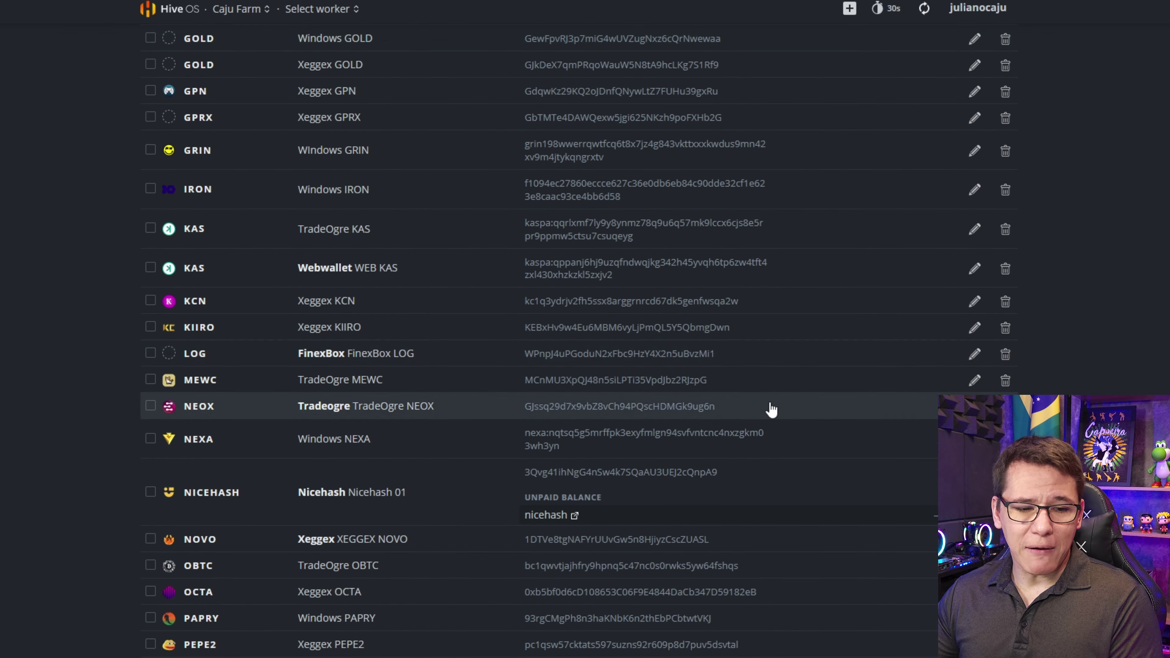
scroll(516, 445, down, 2)
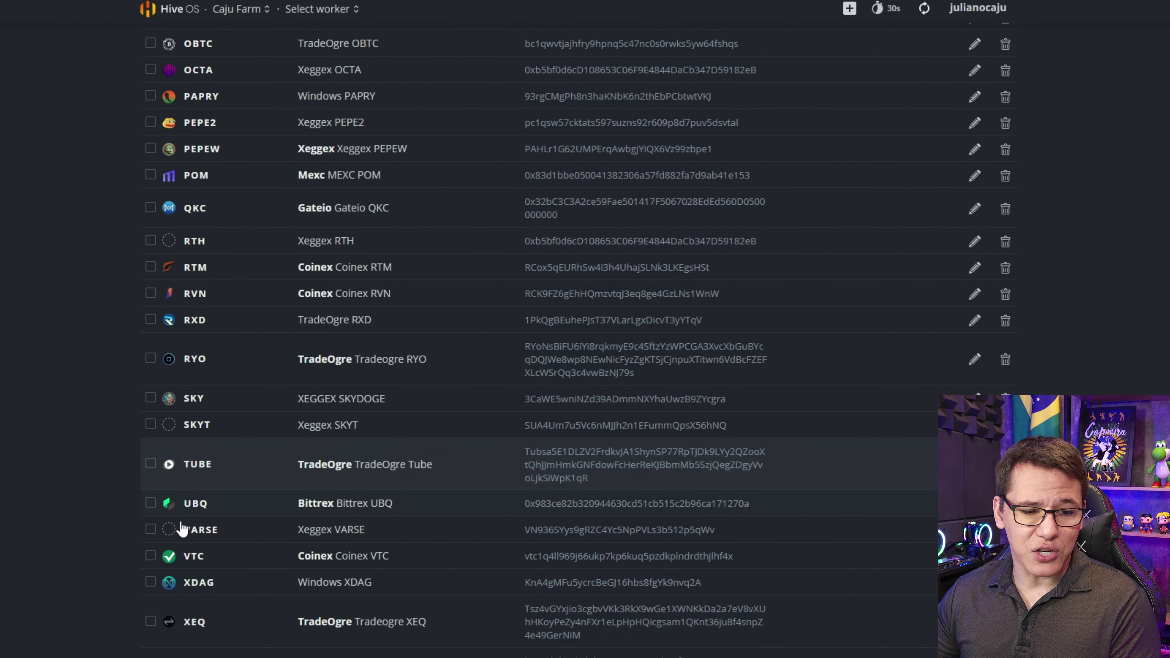
scroll(446, 450, up, 20)
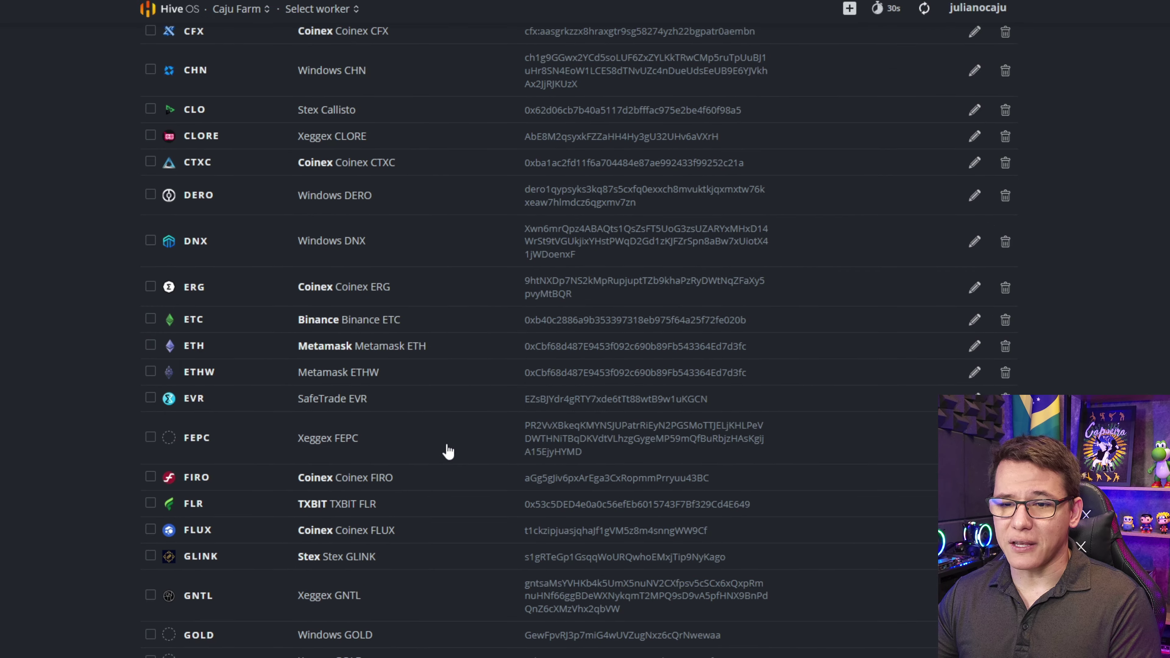
- Open the VARSE - CPU flight sheet for editing
click(371, 186)
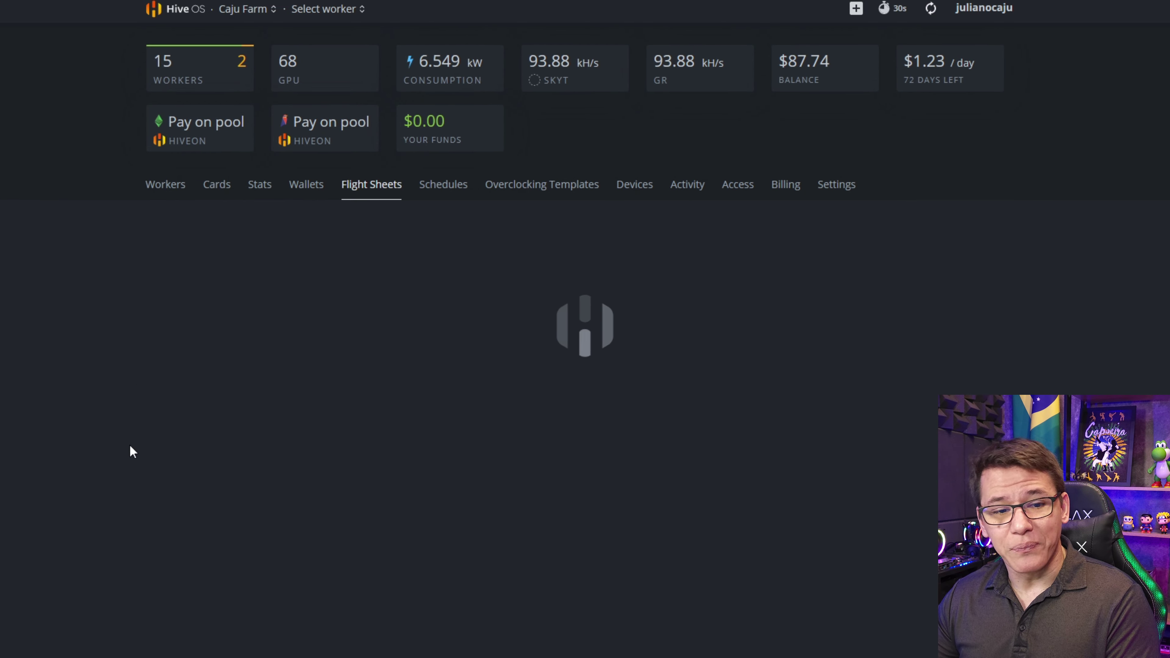
scroll(130, 449, down, 3)
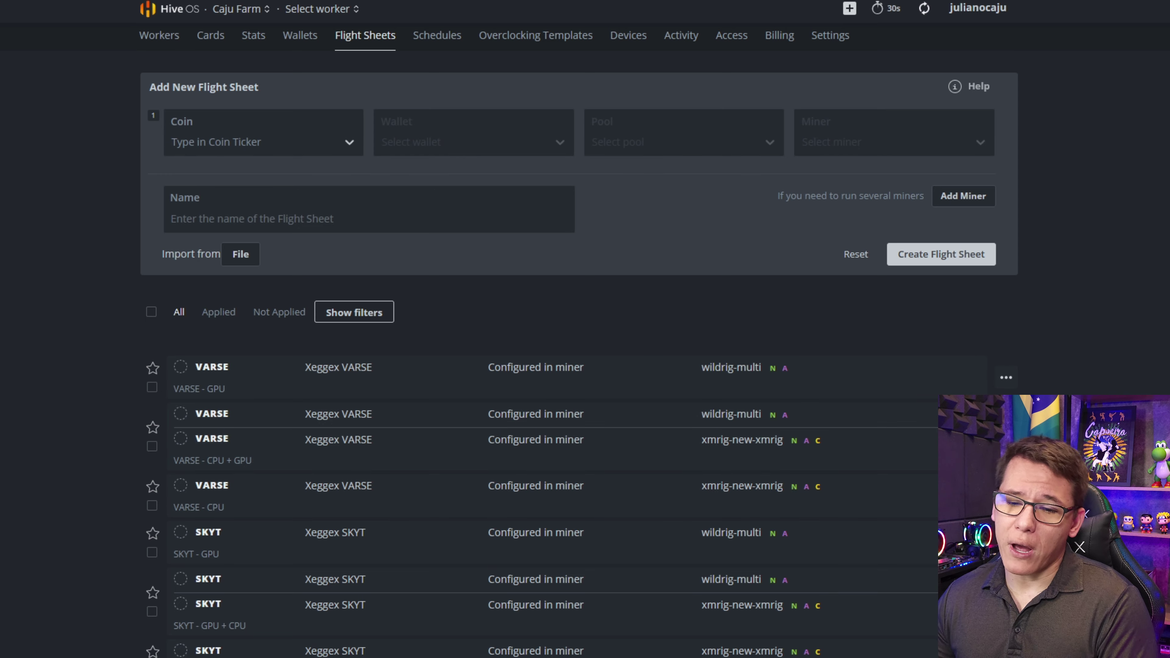
click(1007, 495)
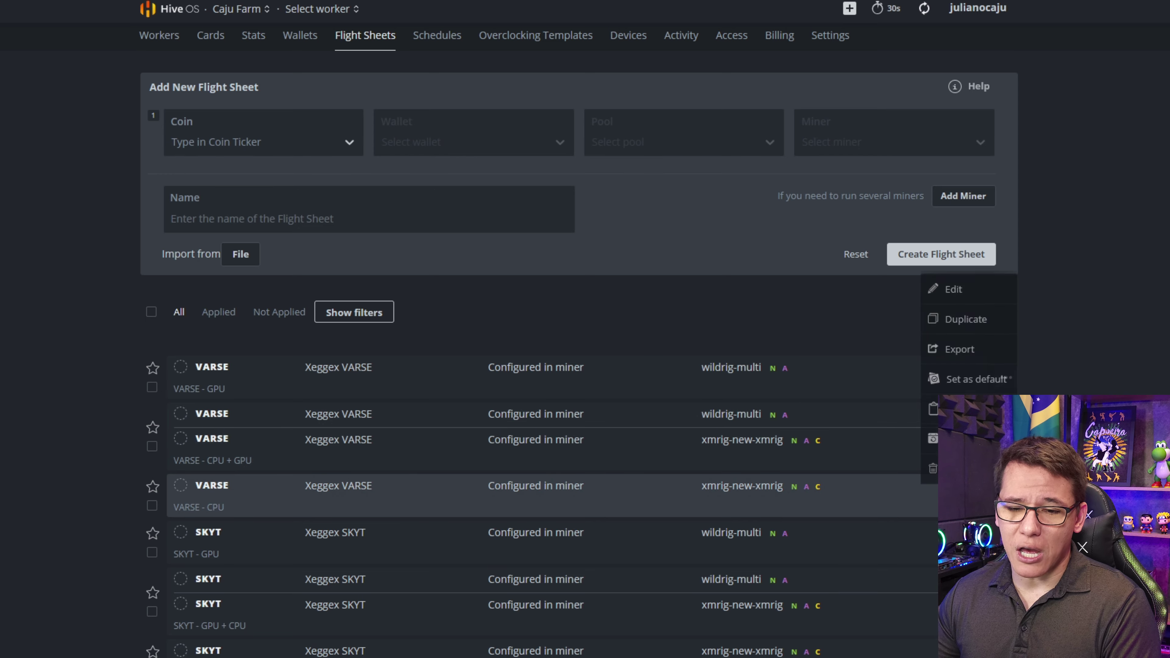
click(954, 291)
scroll(630, 319, down, 5)
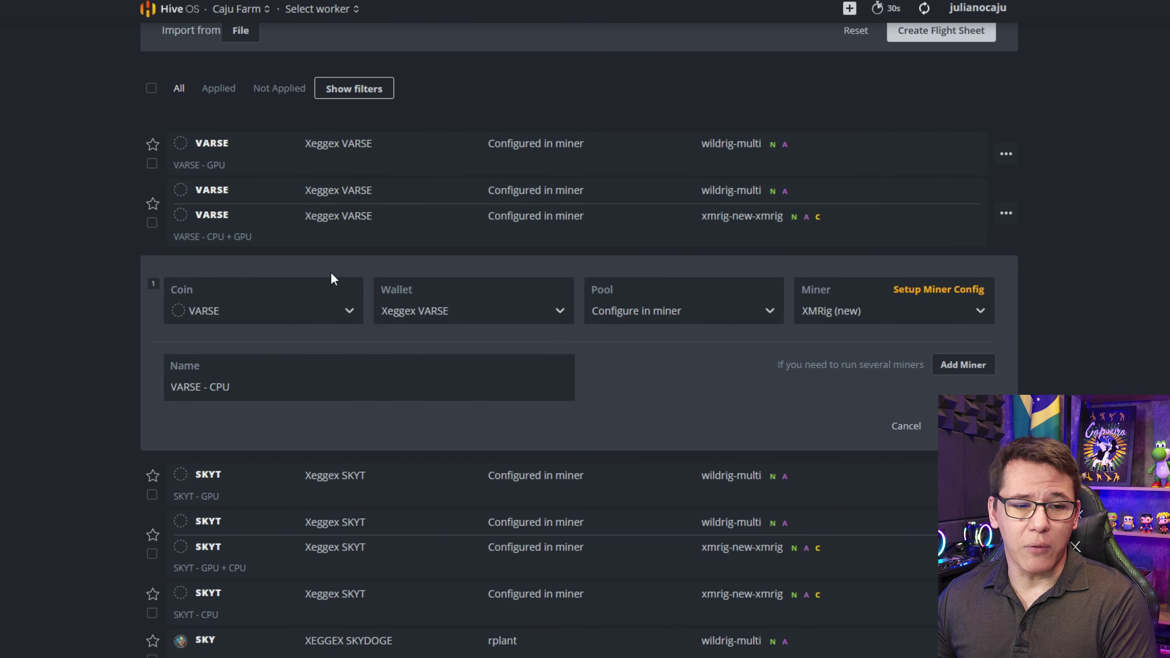
- Keep coin VARSE, wallet Xeggex VARSE and pool 'Configure in miner' on the flight sheet
click(319, 307)
click(295, 352)
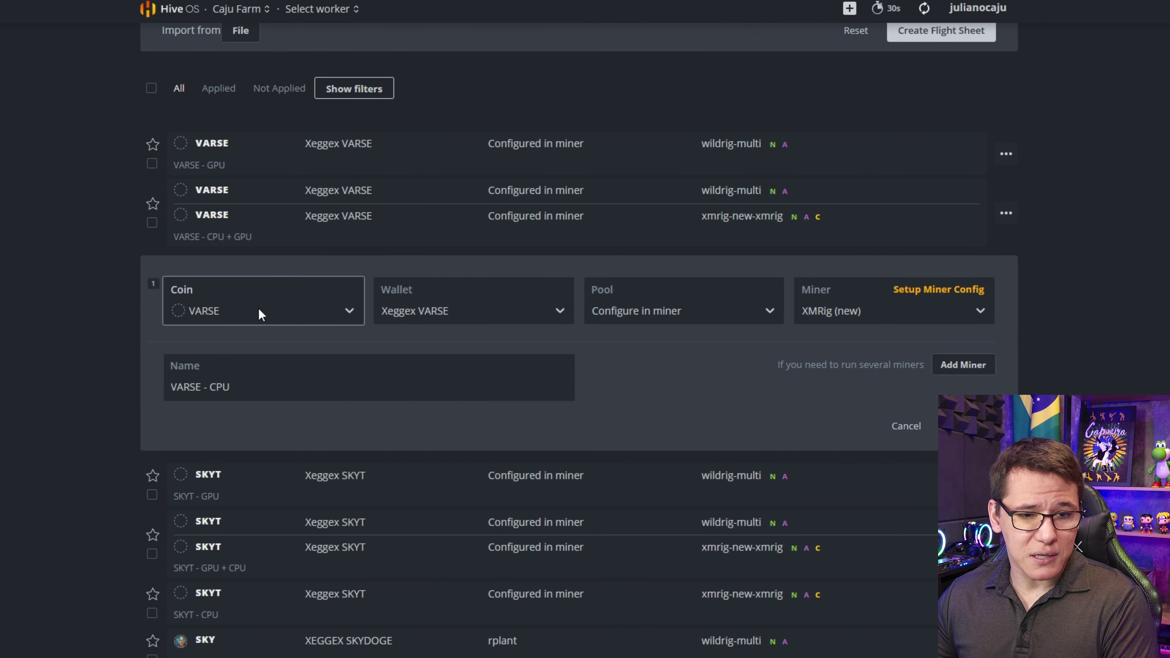
scroll(313, 291, up, 1)
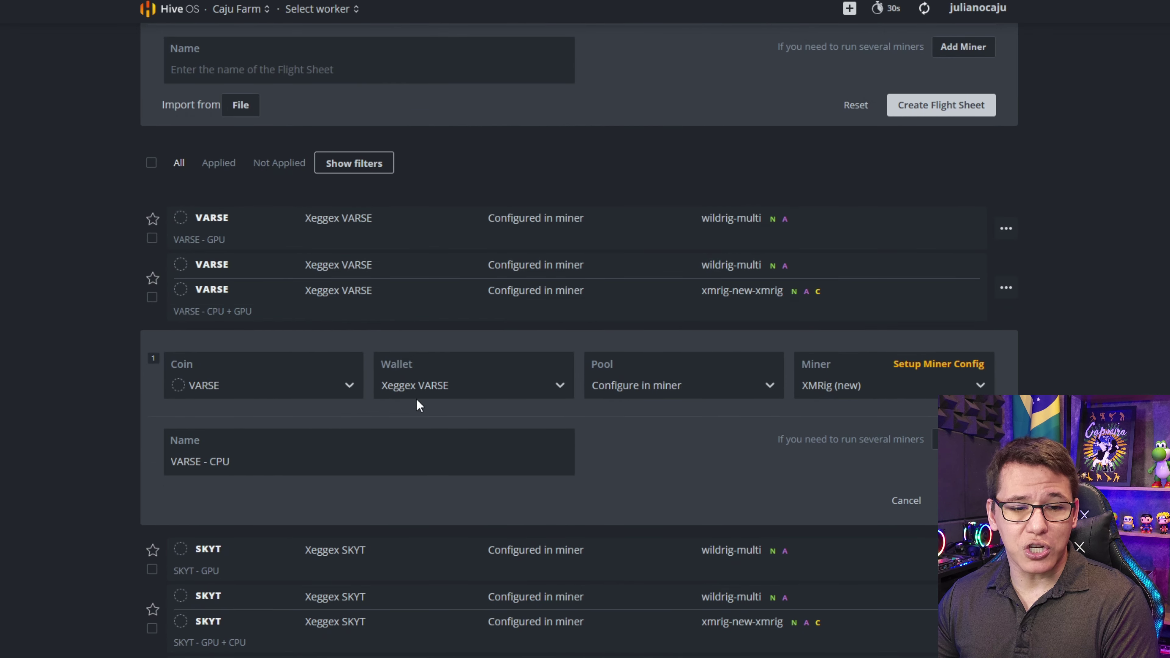
click(427, 382)
click(419, 421)
click(696, 384)
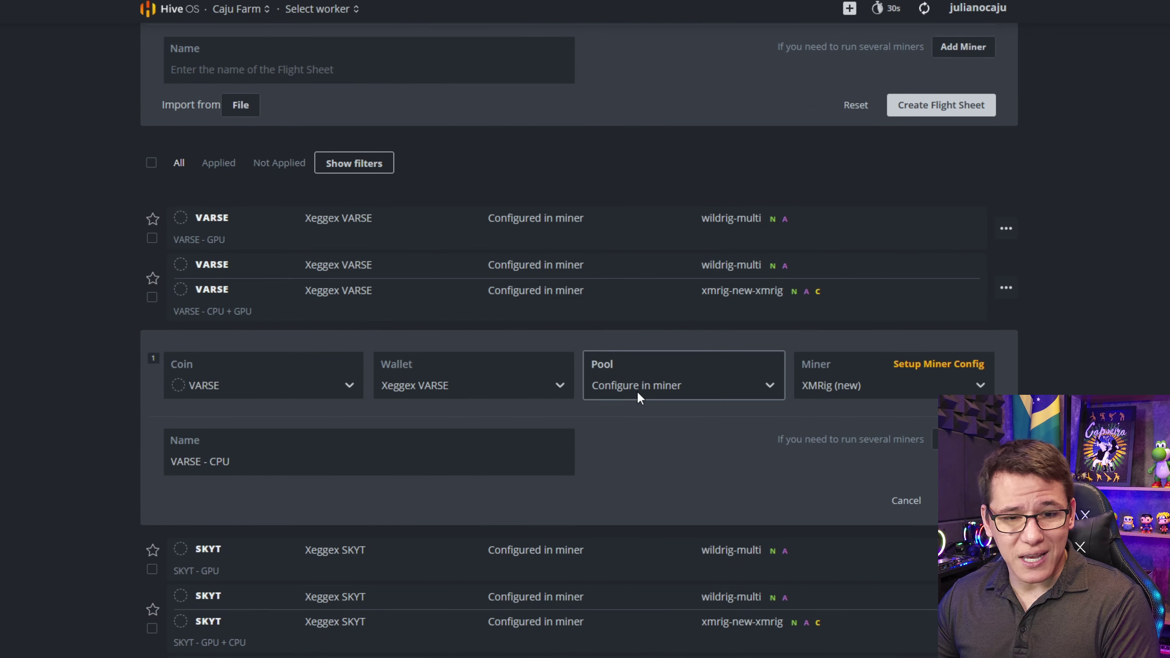
click(624, 430)
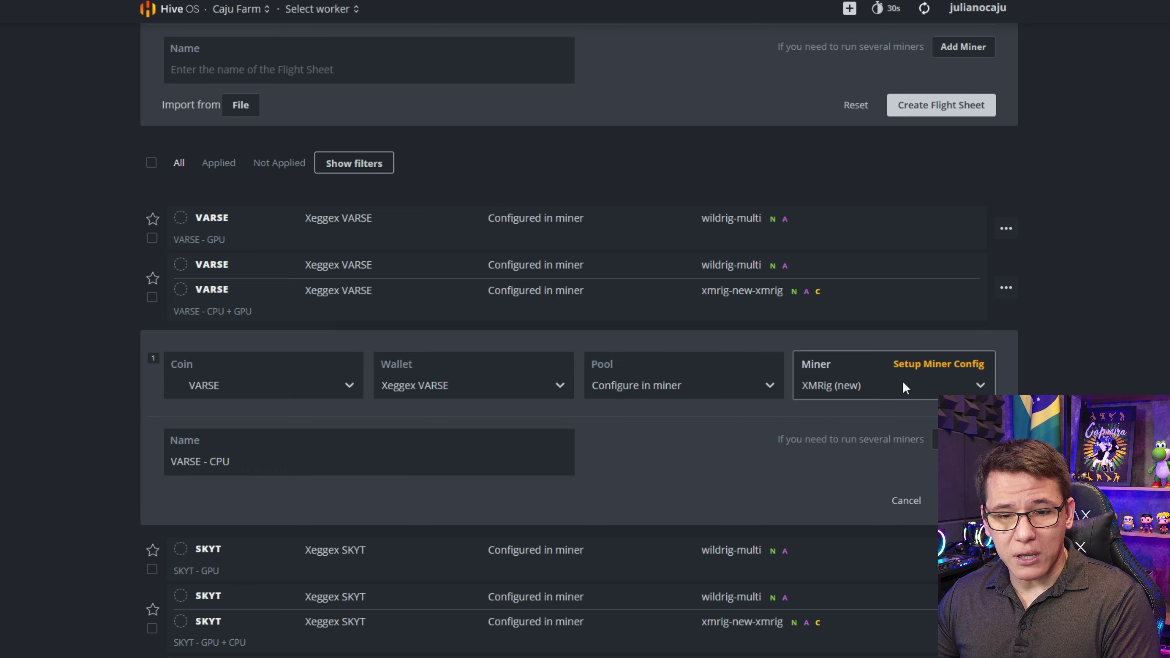
- Keep XMRig (new) as the miner and open its GhostRider (RTM) configuration
click(921, 373)
click(921, 372)
click(814, 393)
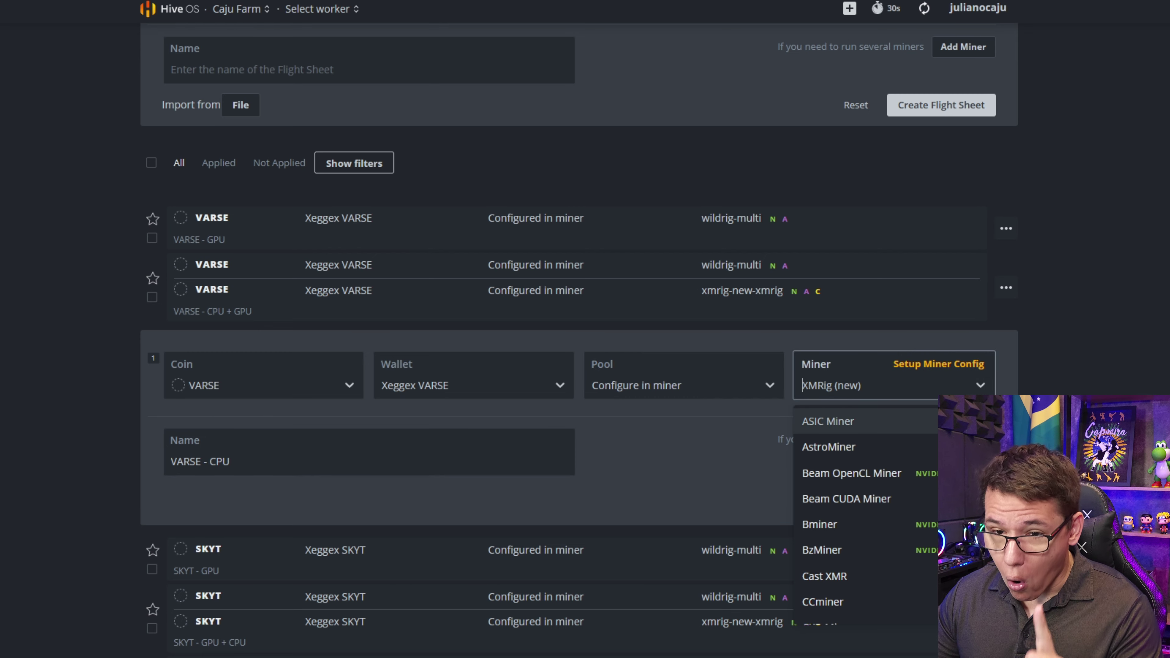
scroll(866, 517, down, 10)
scroll(867, 516, up, 8)
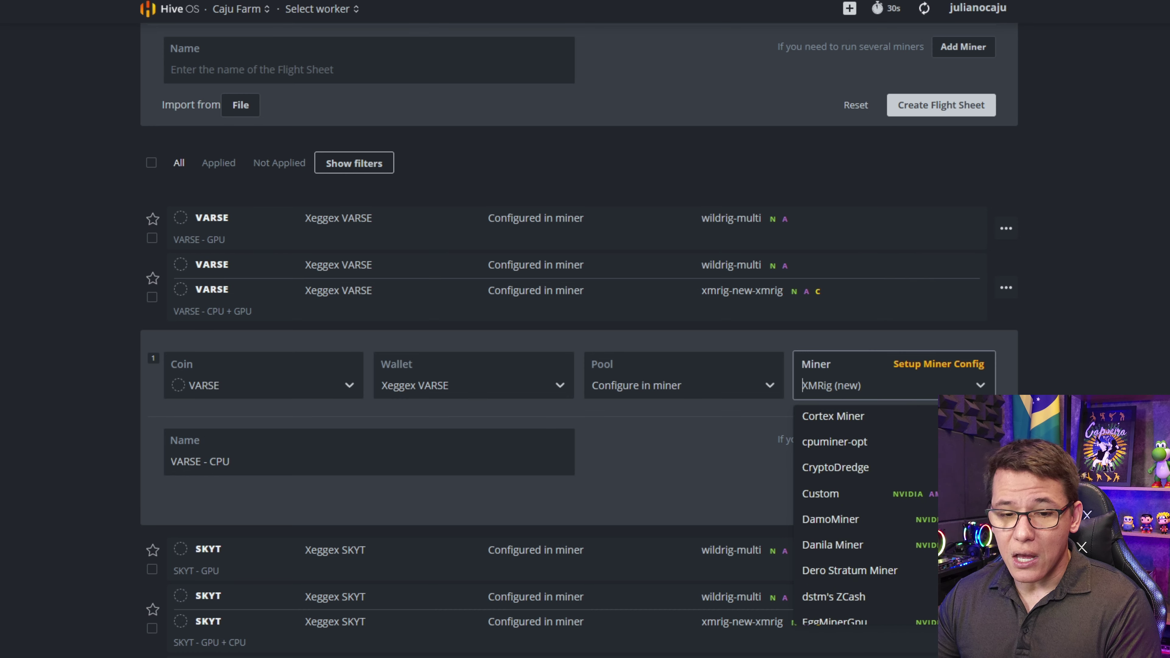
scroll(845, 553, up, 2)
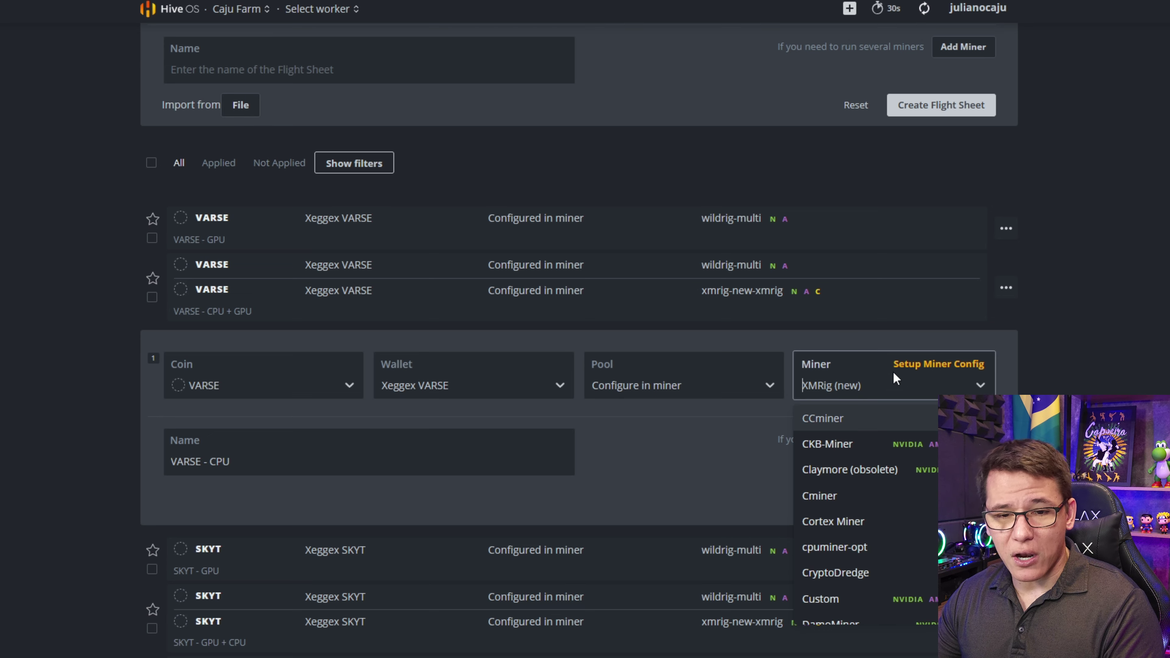
click(862, 348)
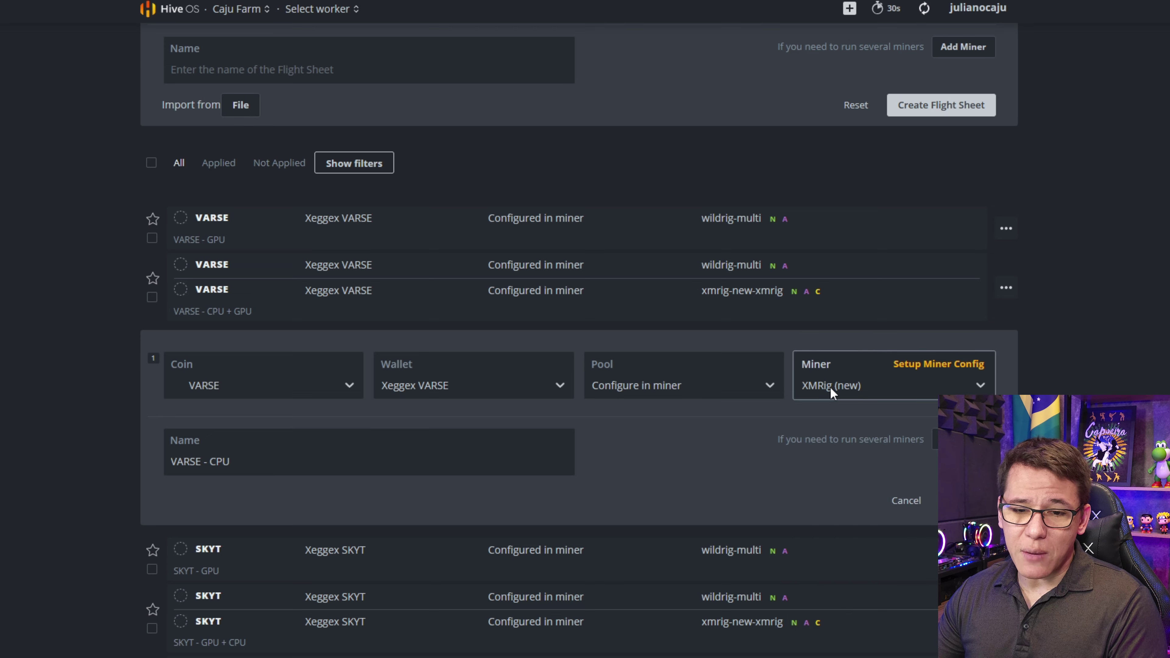
click(902, 368)
click(371, 71)
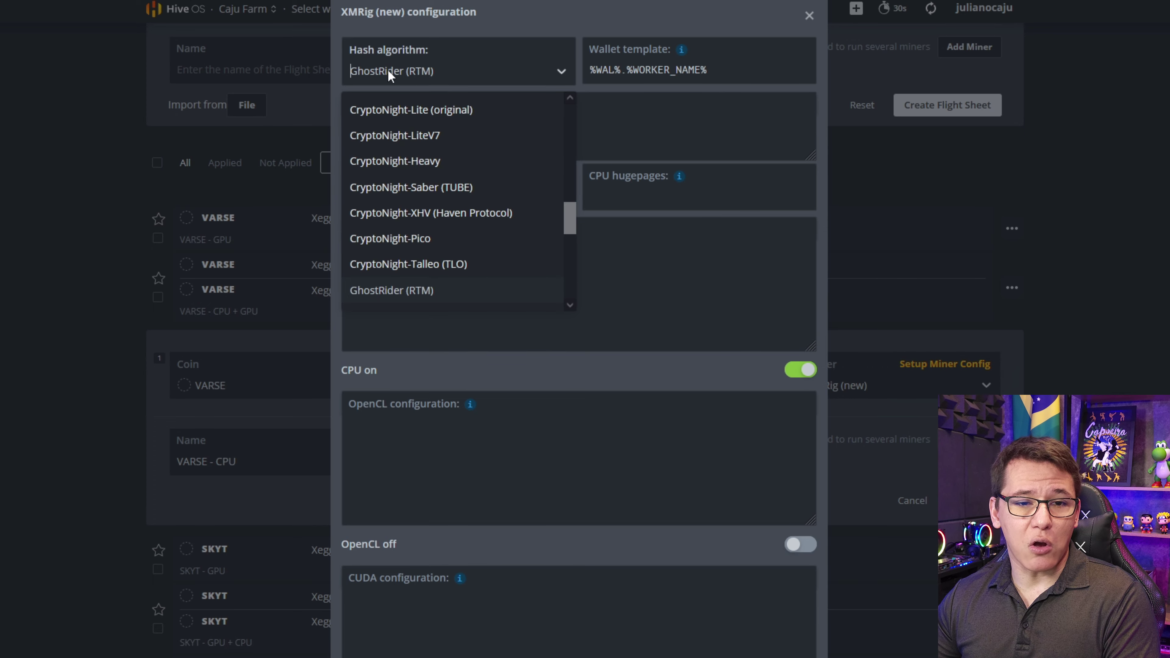
click(403, 72)
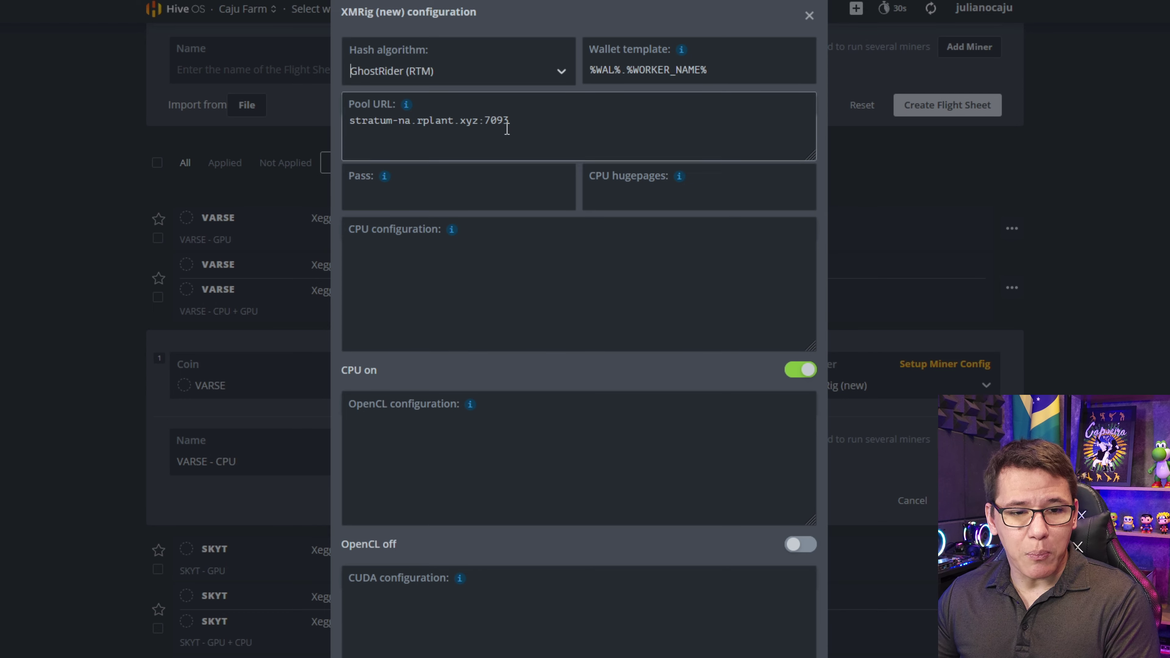
click(799, 371)
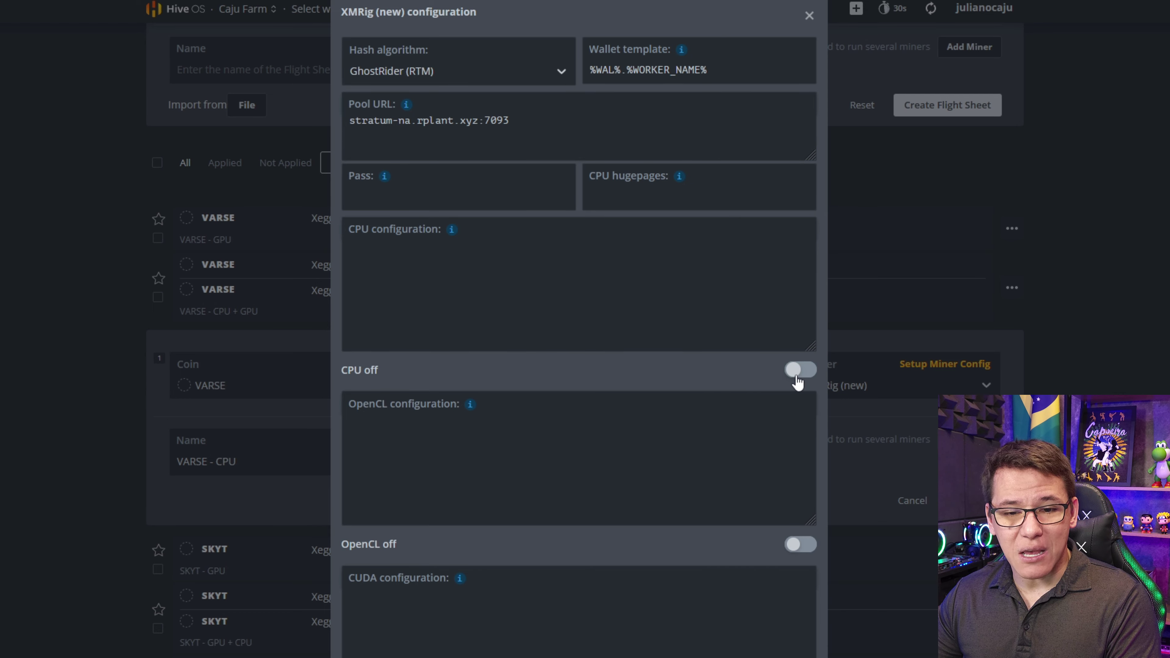
click(798, 374)
scroll(464, 379, down, 5)
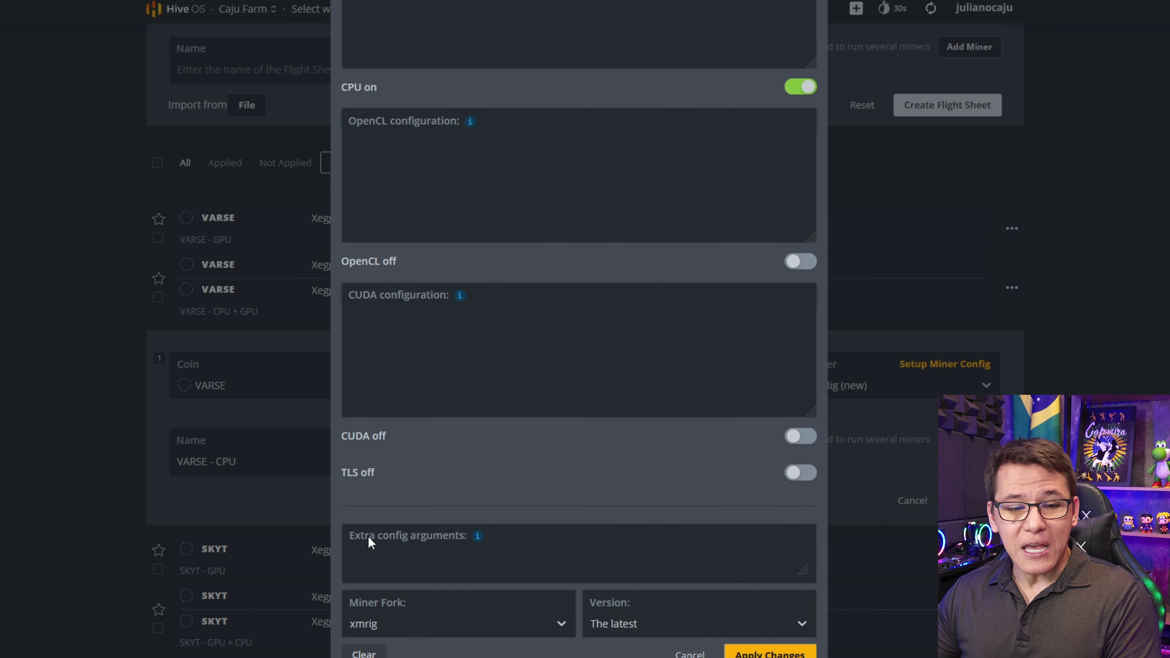
scroll(397, 636, up, 5)
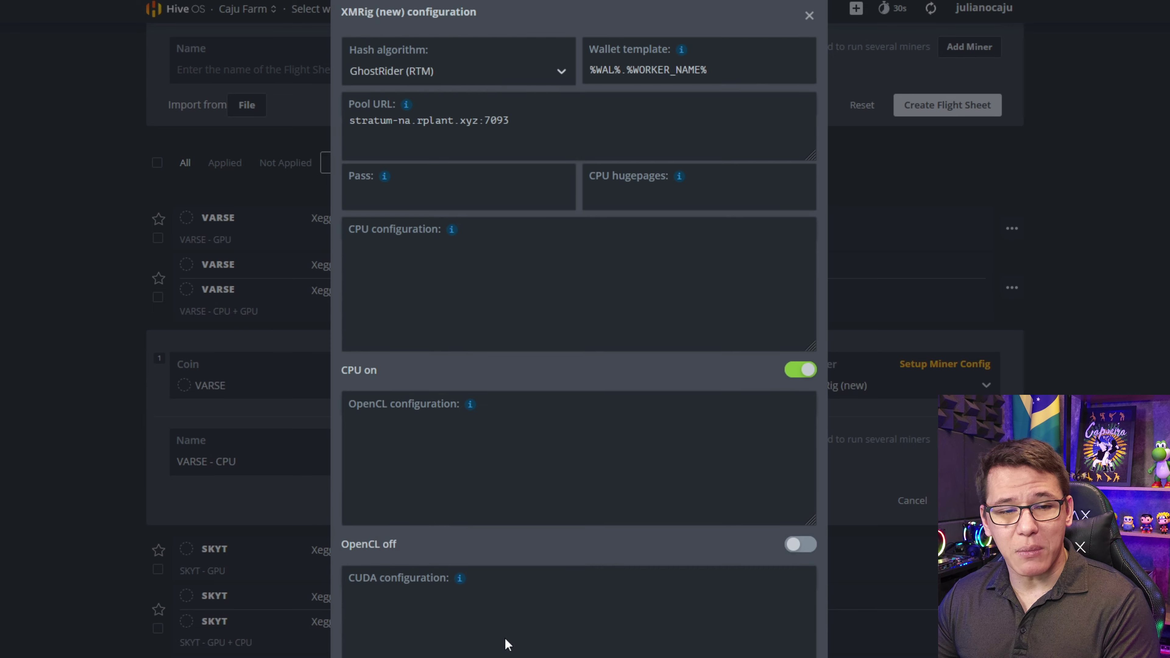
drag(553, 129, 305, 135)
- In rplant's VARSE miner config, choose wildrig-multi and the America server region
click(572, 144)
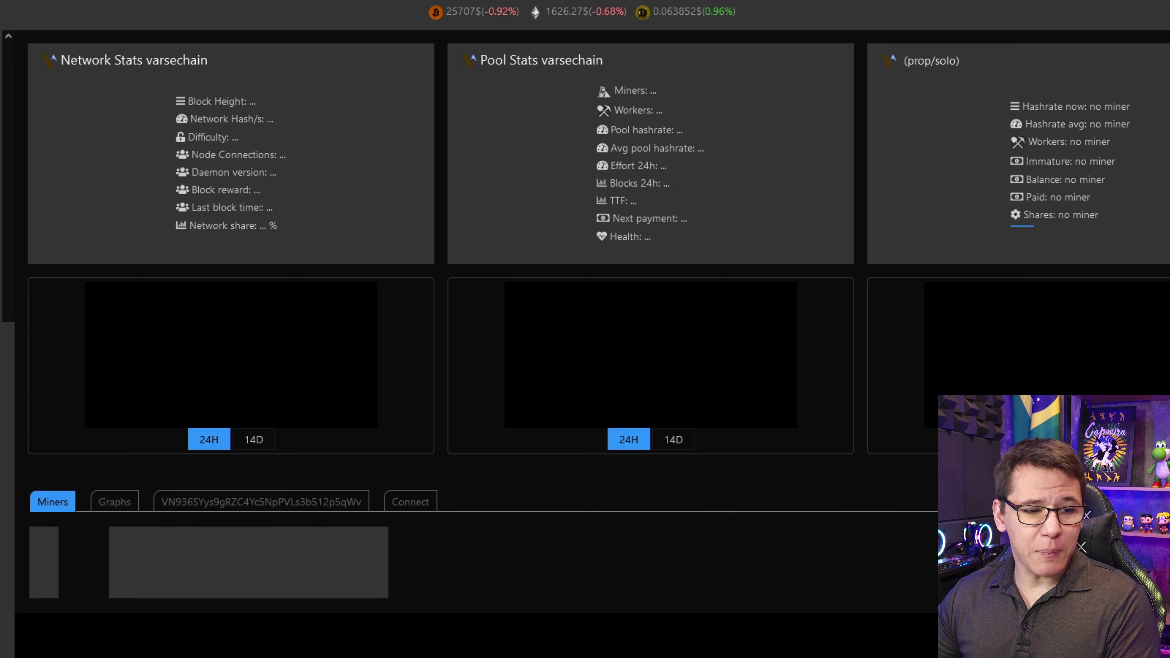
click(408, 501)
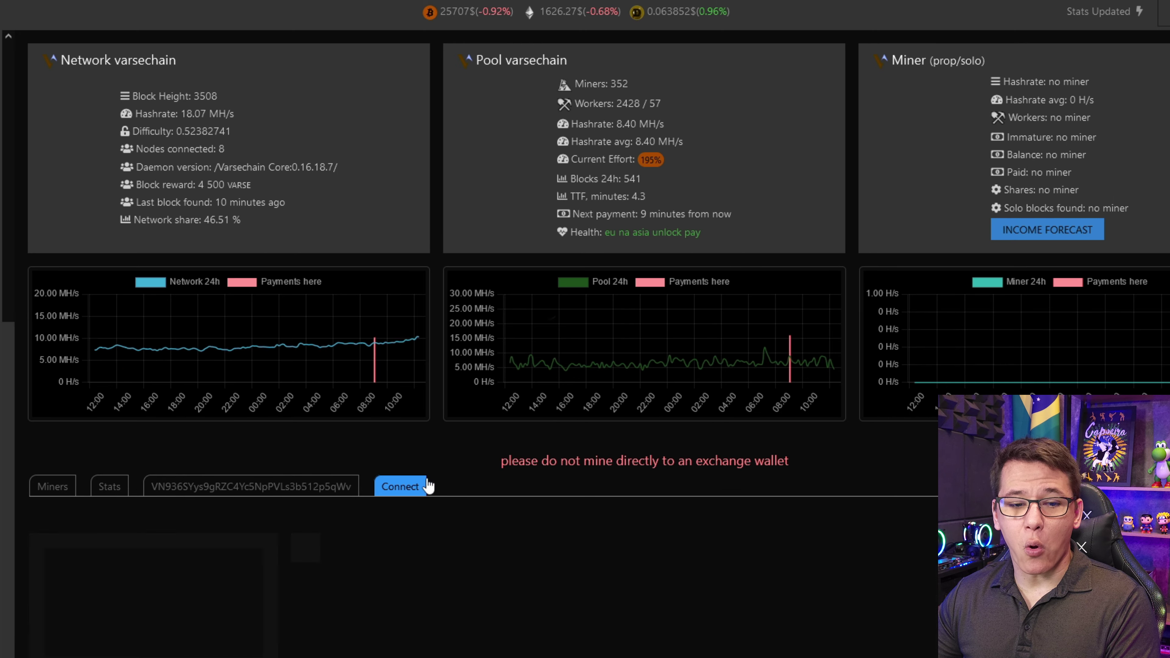
scroll(557, 281, down, 2)
scroll(557, 279, down, 10)
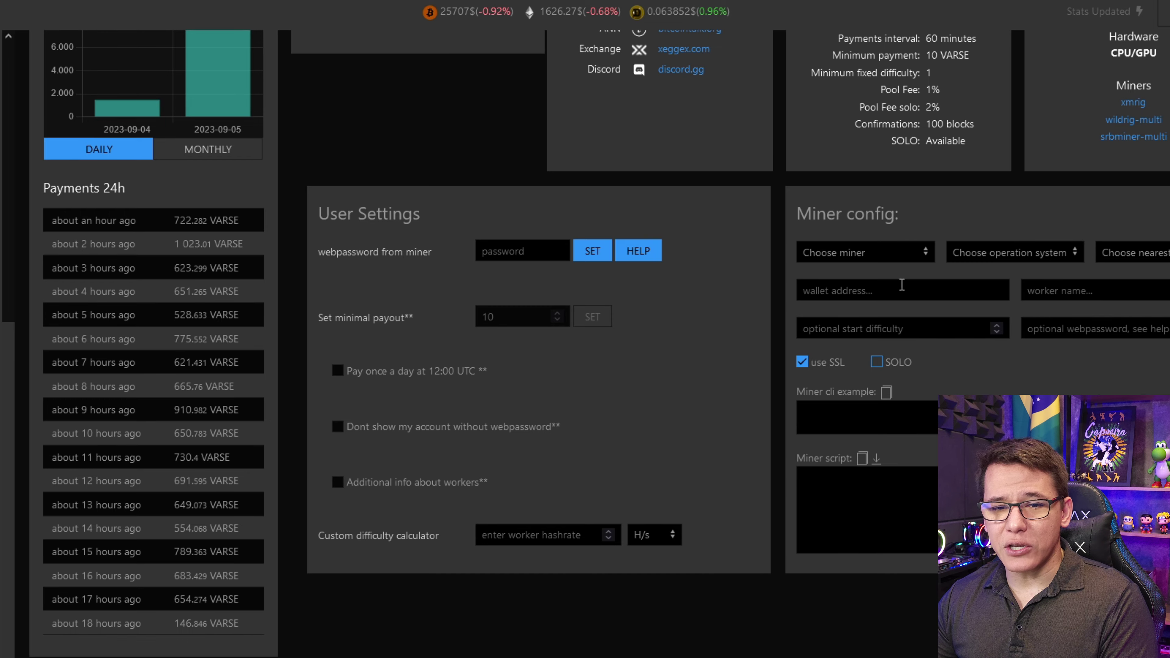
click(865, 253)
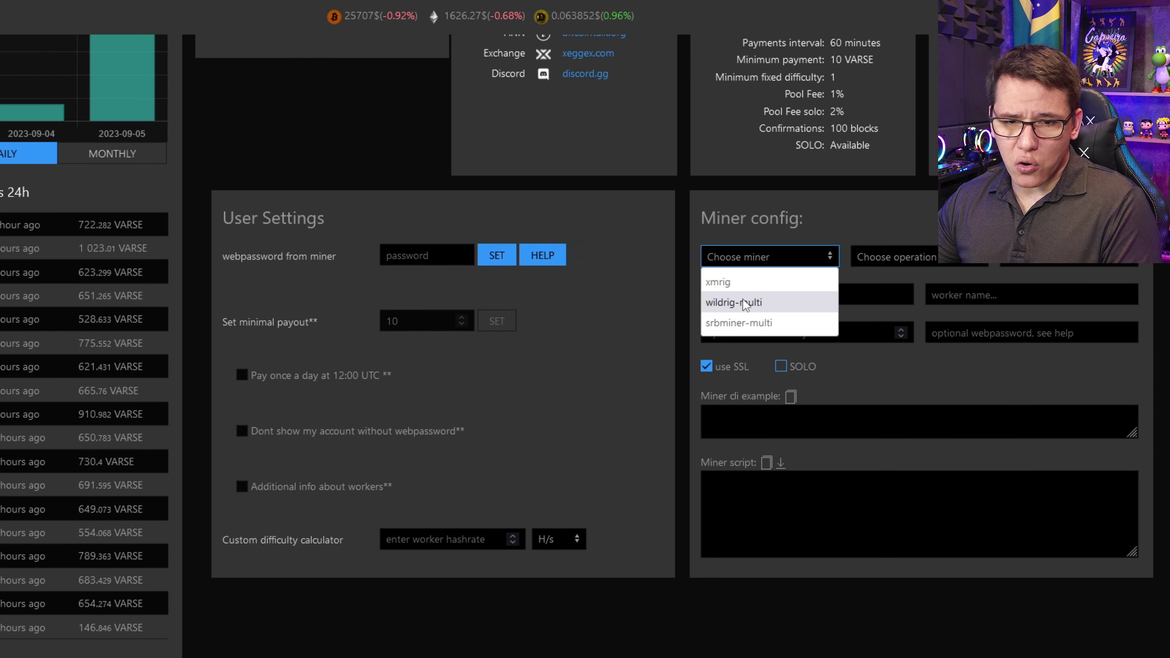
click(746, 303)
click(1065, 256)
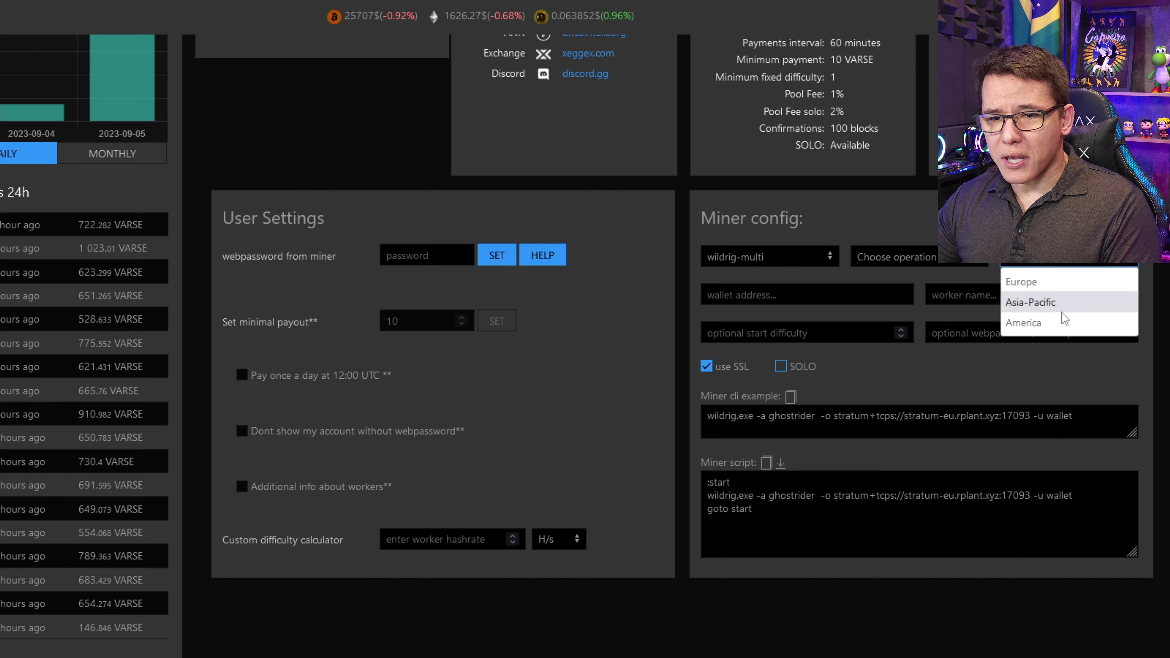
click(1055, 322)
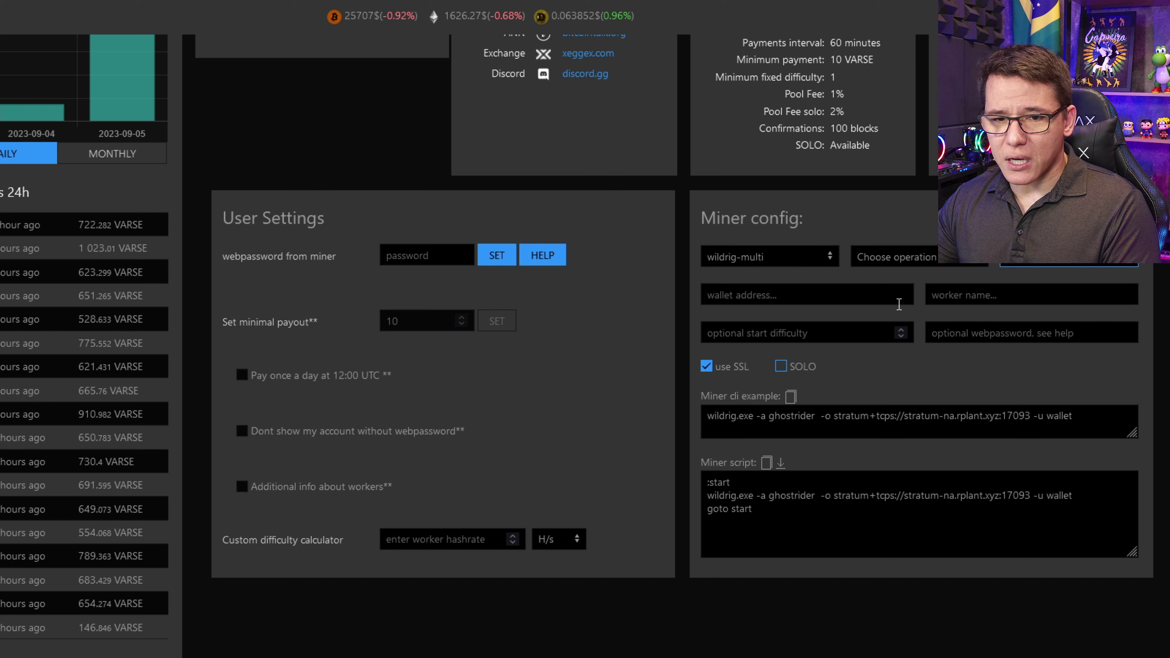
- Fill in wallet and worker, disable SSL, and select the stratum-na.rplant.xyz:7093 tcp pool URL
click(863, 295)
text(fdg)
click(1001, 294)
text(dg)
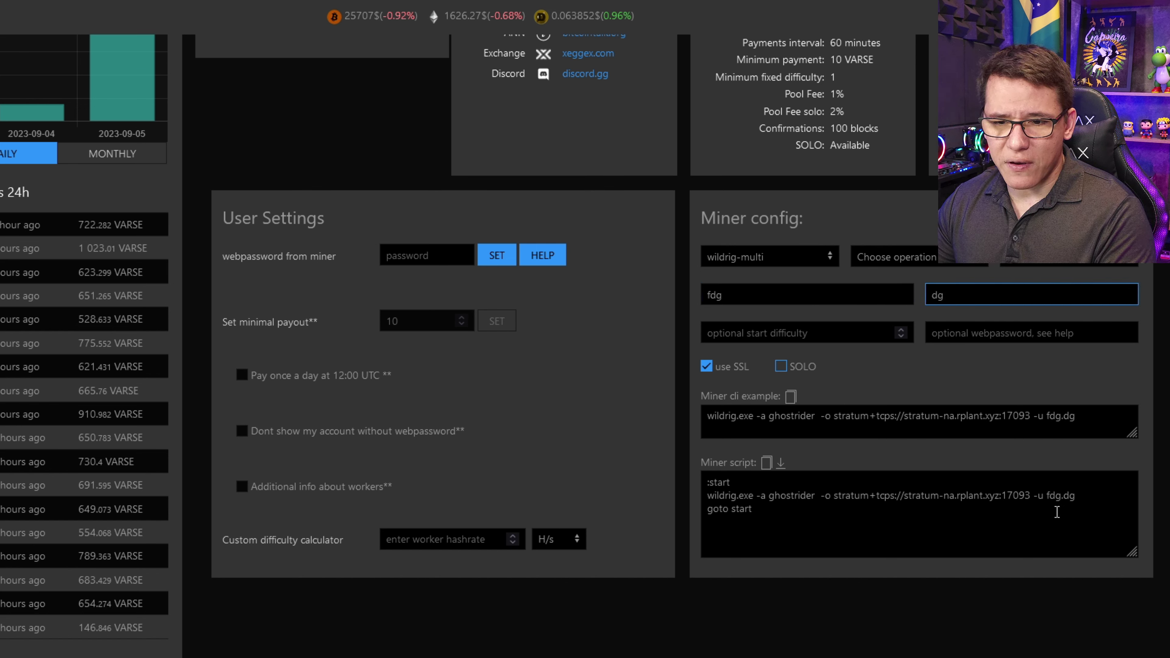
click(1047, 497)
drag(1064, 495, 1075, 494)
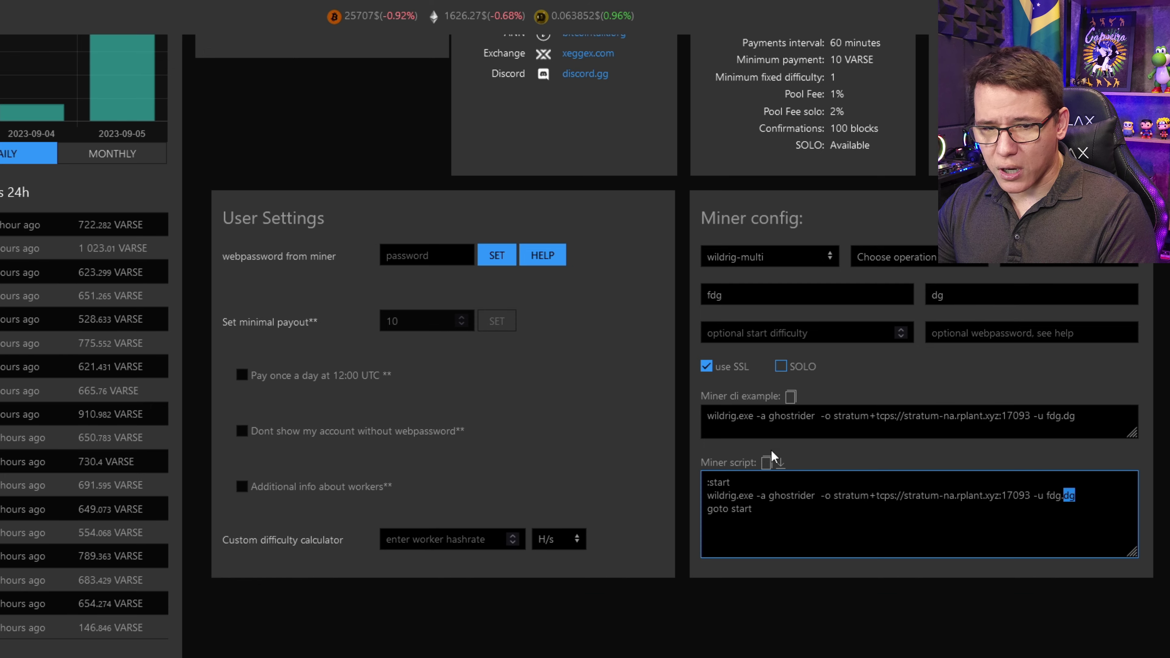
drag(831, 415, 958, 404)
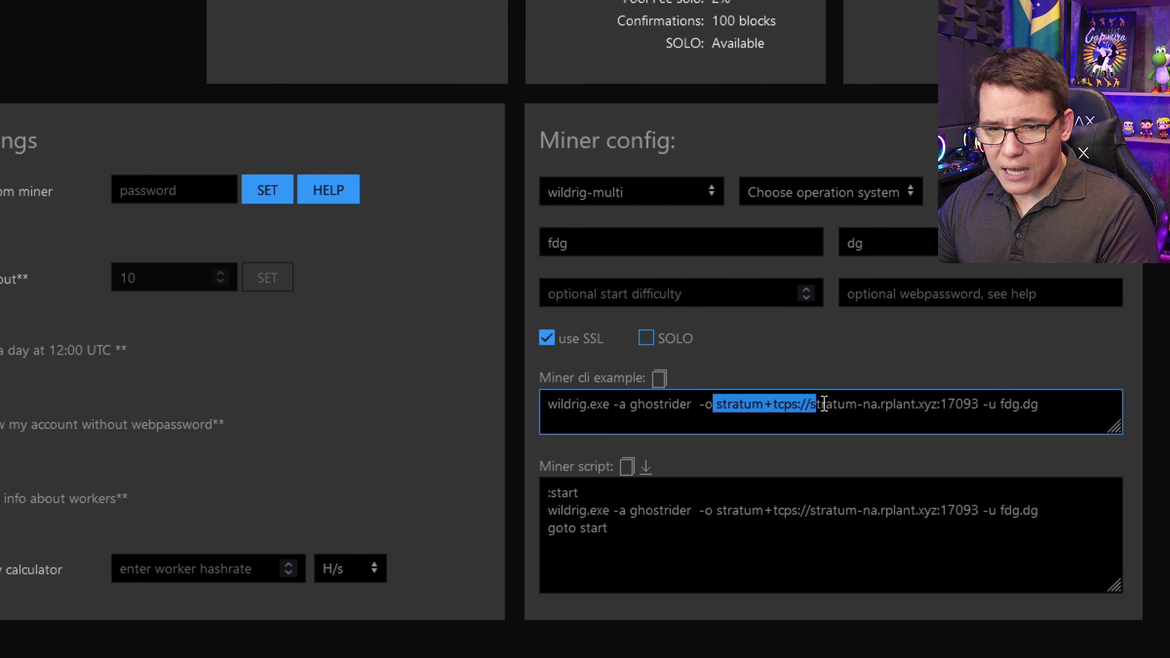
click(852, 380)
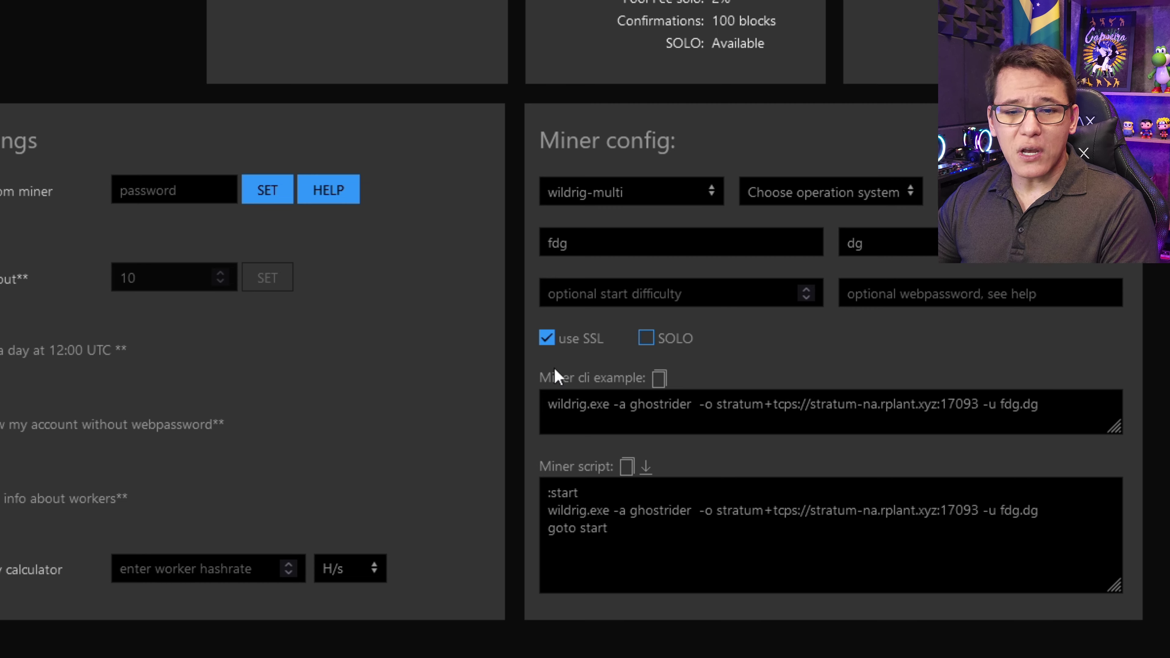
click(544, 339)
drag(720, 404, 965, 405)
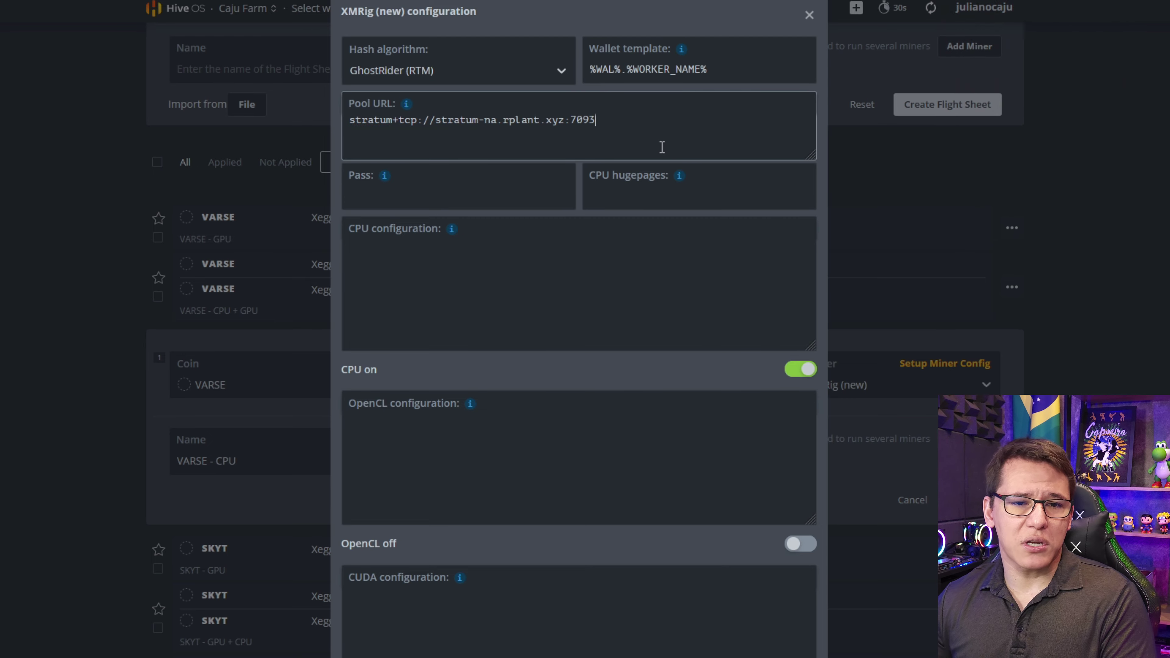
- Replace XMRig (new) with cpuminer-opt as the VARSE - CPU flight sheet's miner
scroll(662, 148, down, 6)
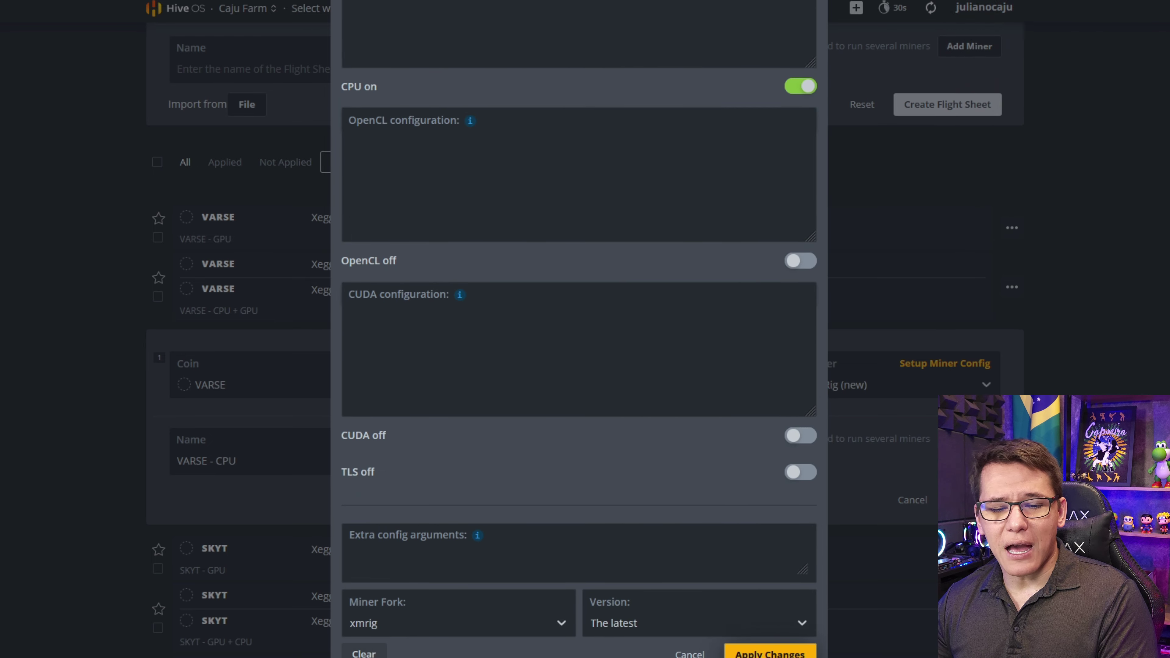
key(Escape)
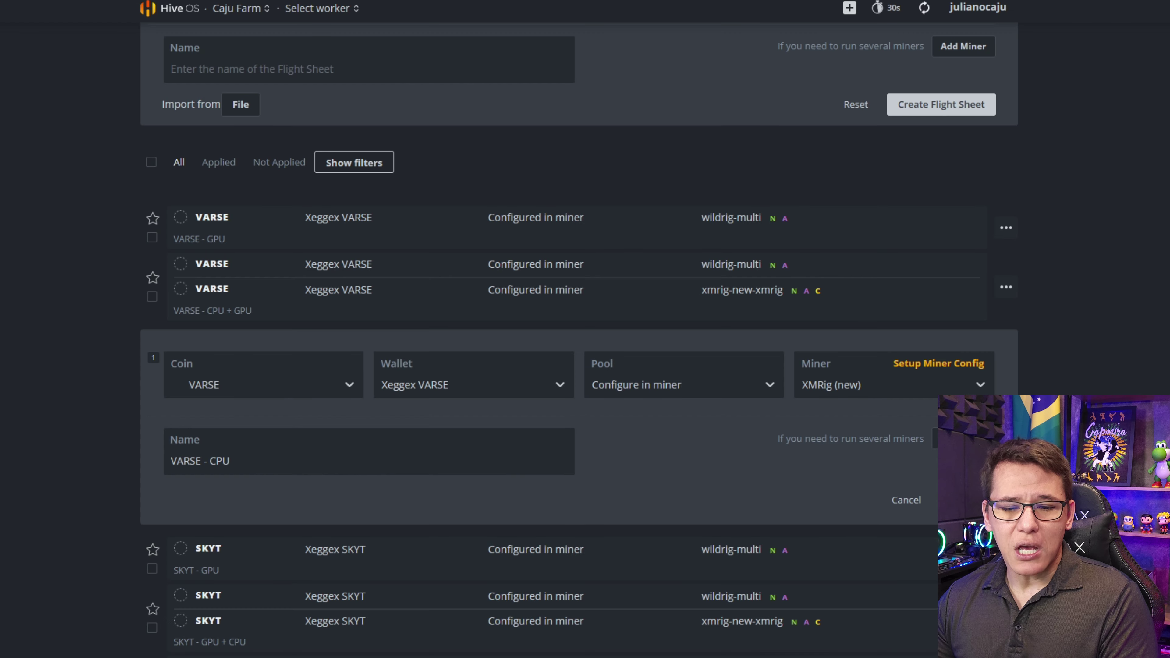
double_click(222, 461)
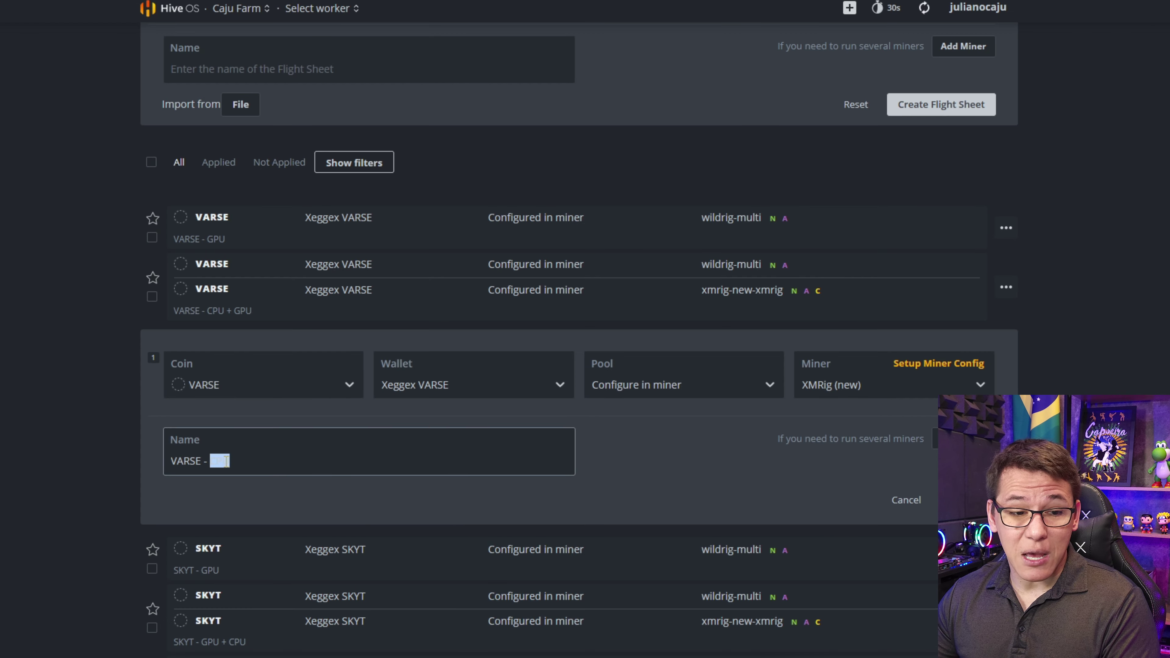
click(815, 386)
text(cpu)
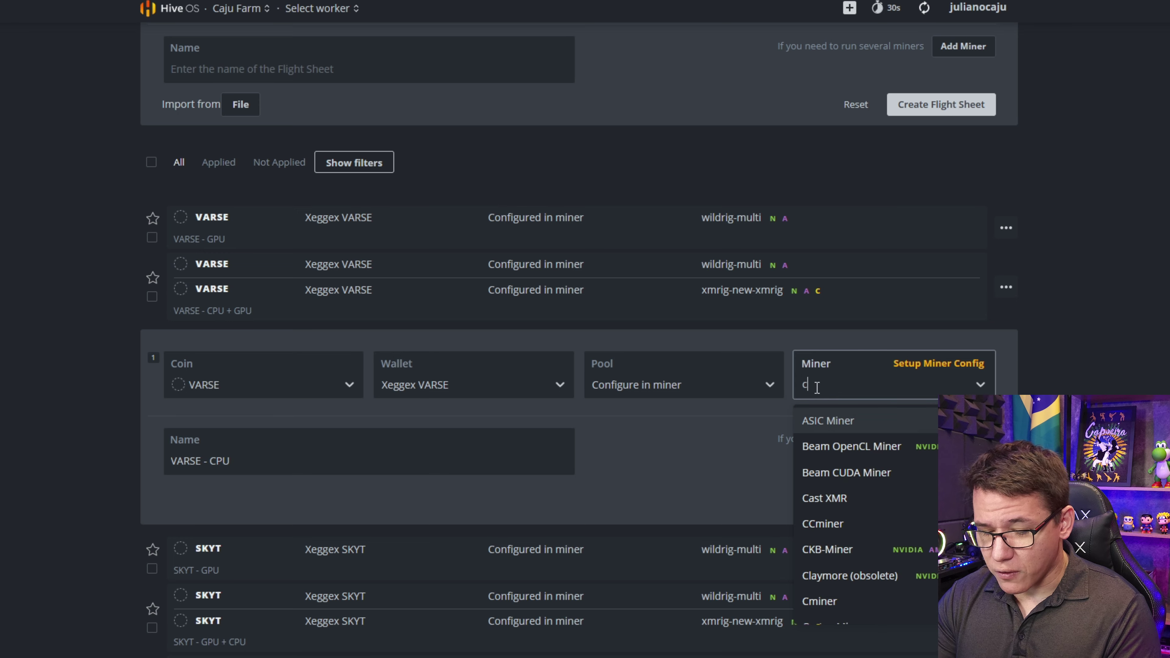
click(839, 415)
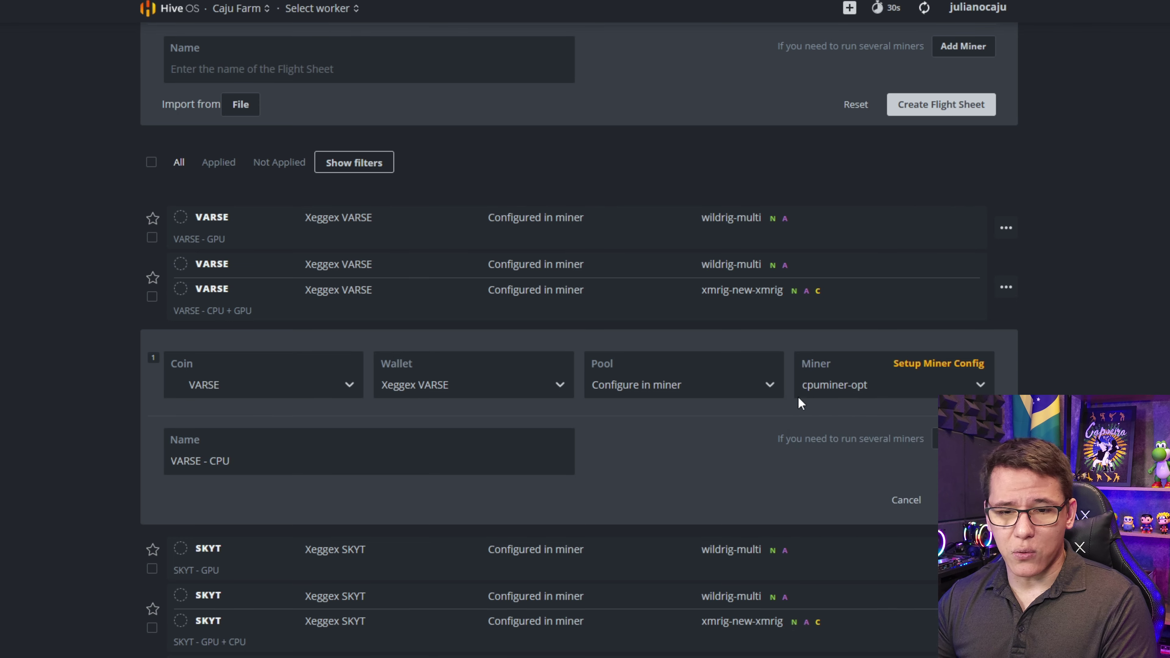
click(923, 367)
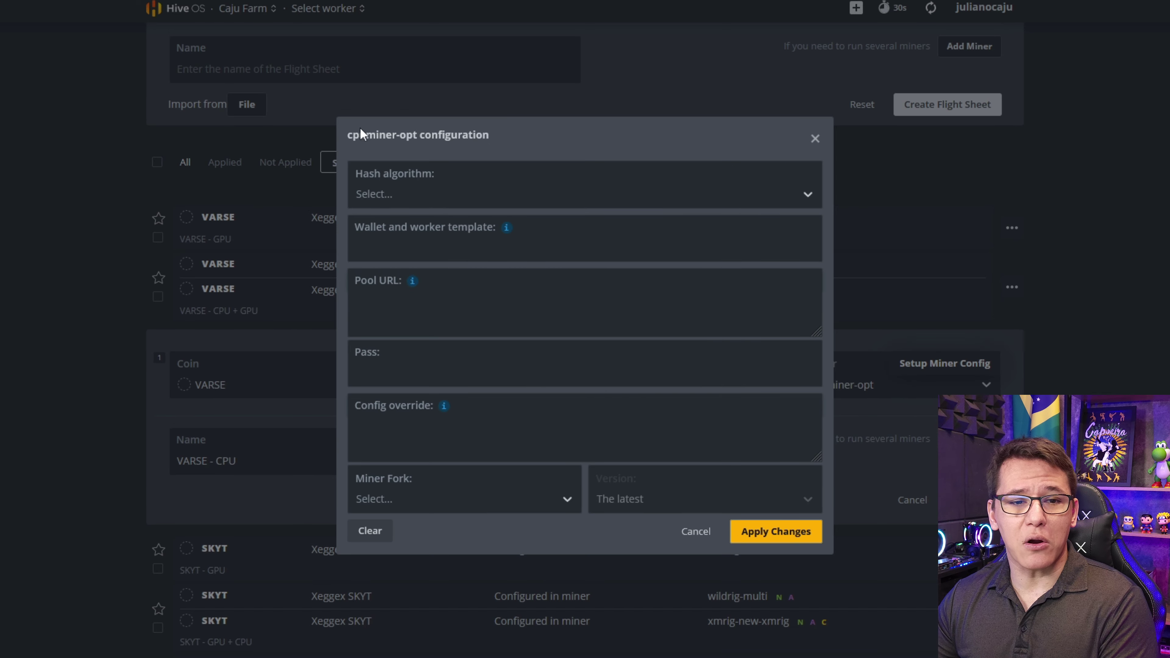
- Set hash algorithm gr - Ghostrider (RTM) with wallet template %WAL%.%WORKER_NAME%
click(387, 194)
text(ghost)
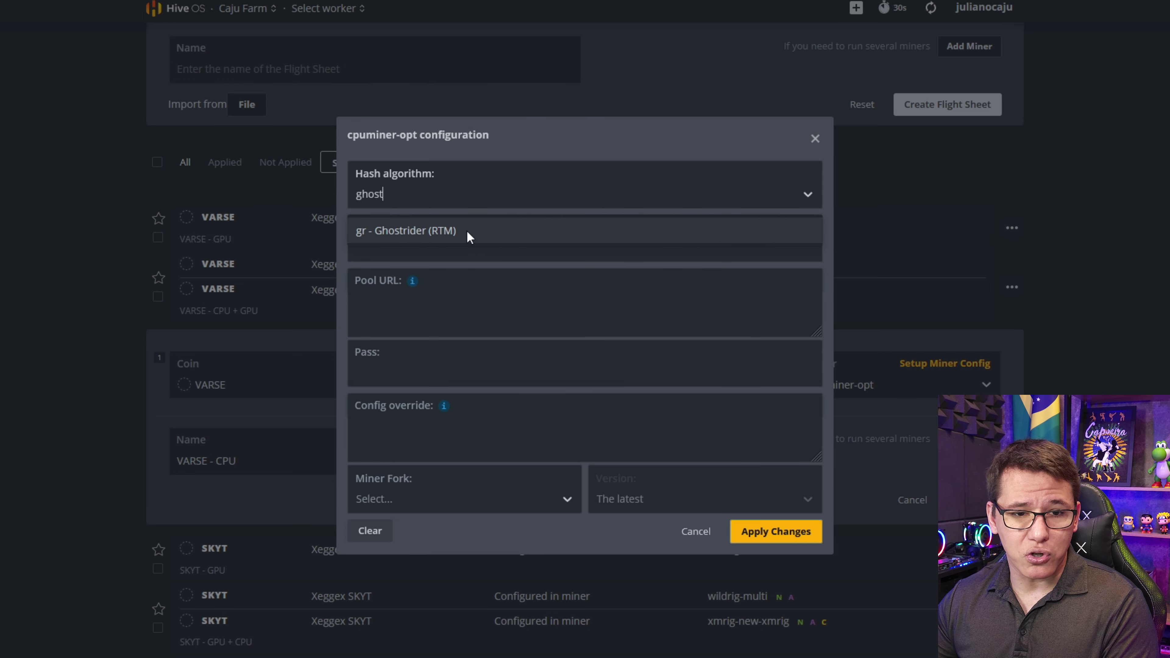
click(463, 230)
mouse_move(509, 232)
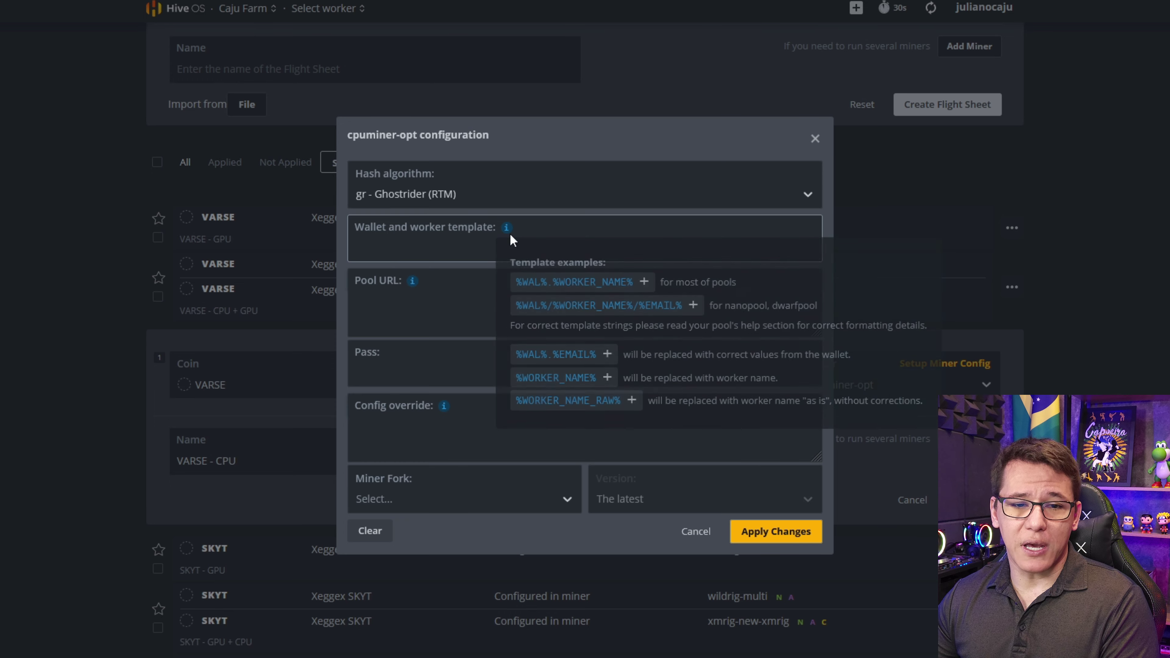
click(530, 281)
- Paste the rplant stratum-na port 7093 pool URL and choose miner fork gr
click(394, 296)
text(stratum+tcp://stratum-na.rplant.xyz:7093)
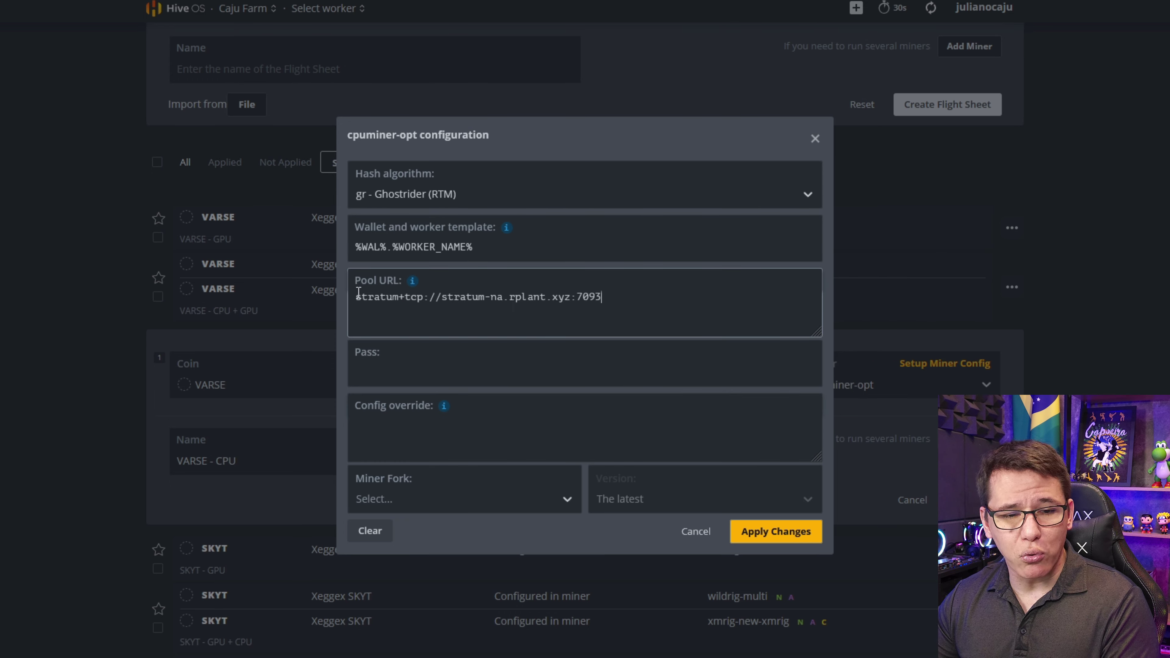
click(398, 502)
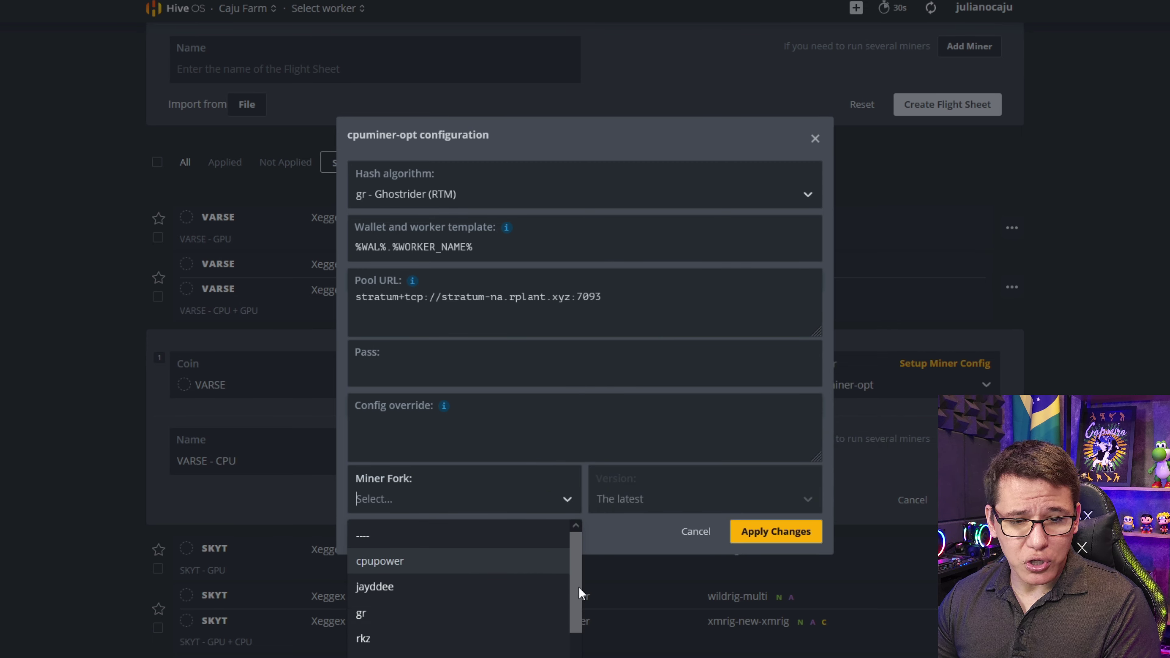
scroll(578, 586, down, 1)
click(365, 586)
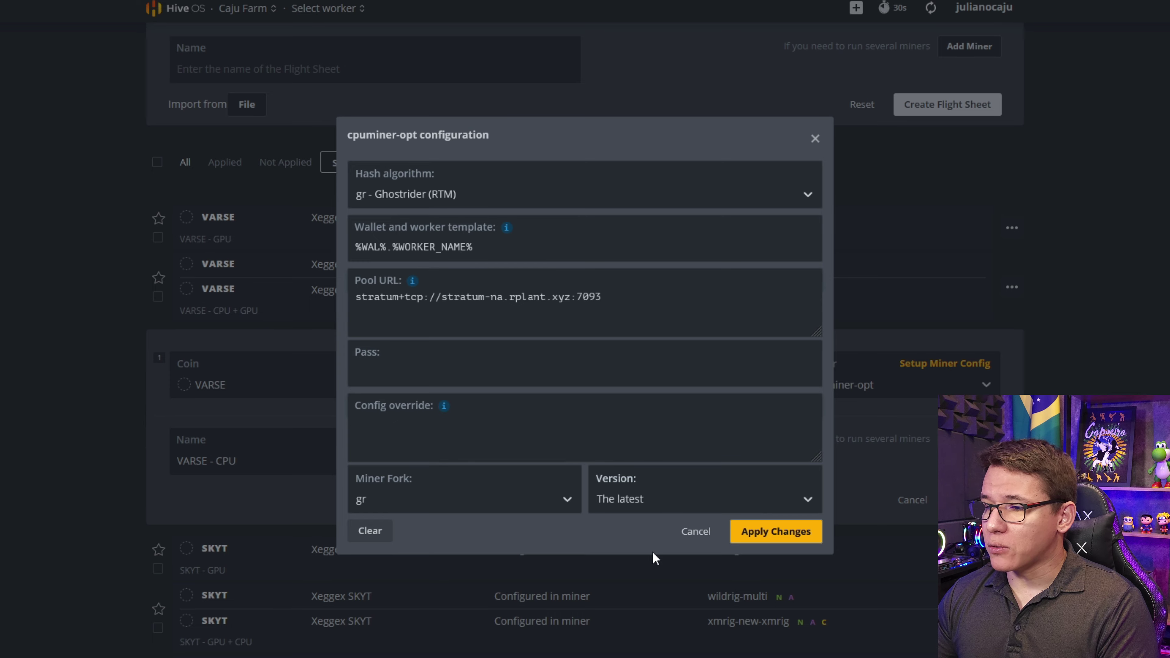
click(433, 418)
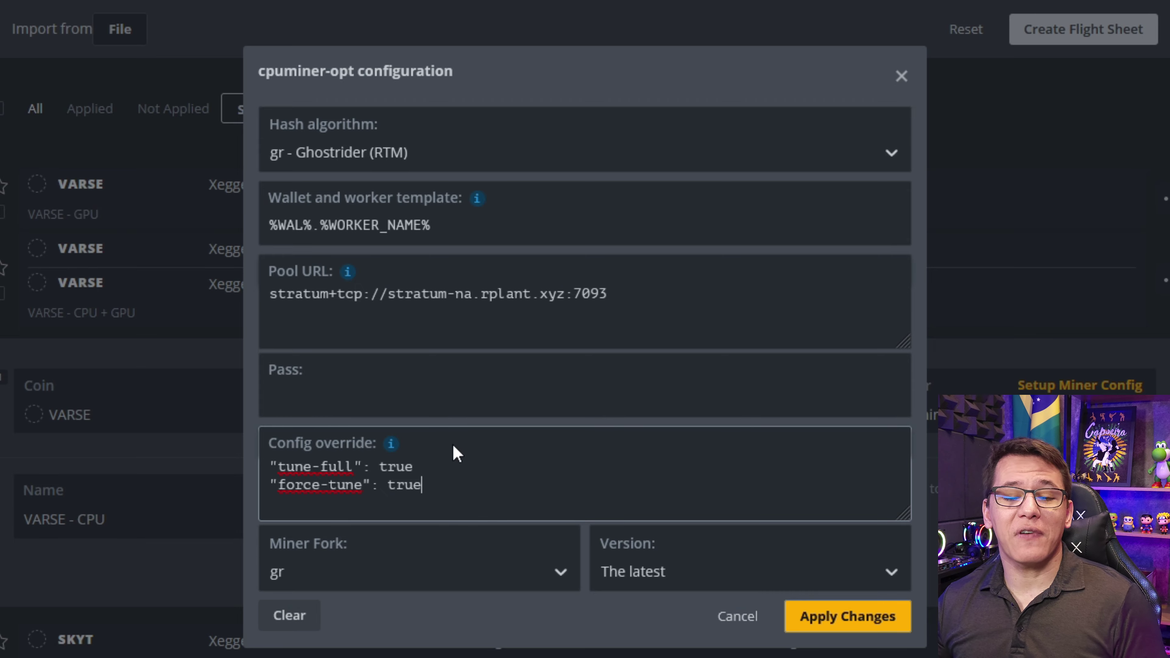
- Apply the cpuminer-opt configuration with the tune-full and force-tune true overrides
click(866, 625)
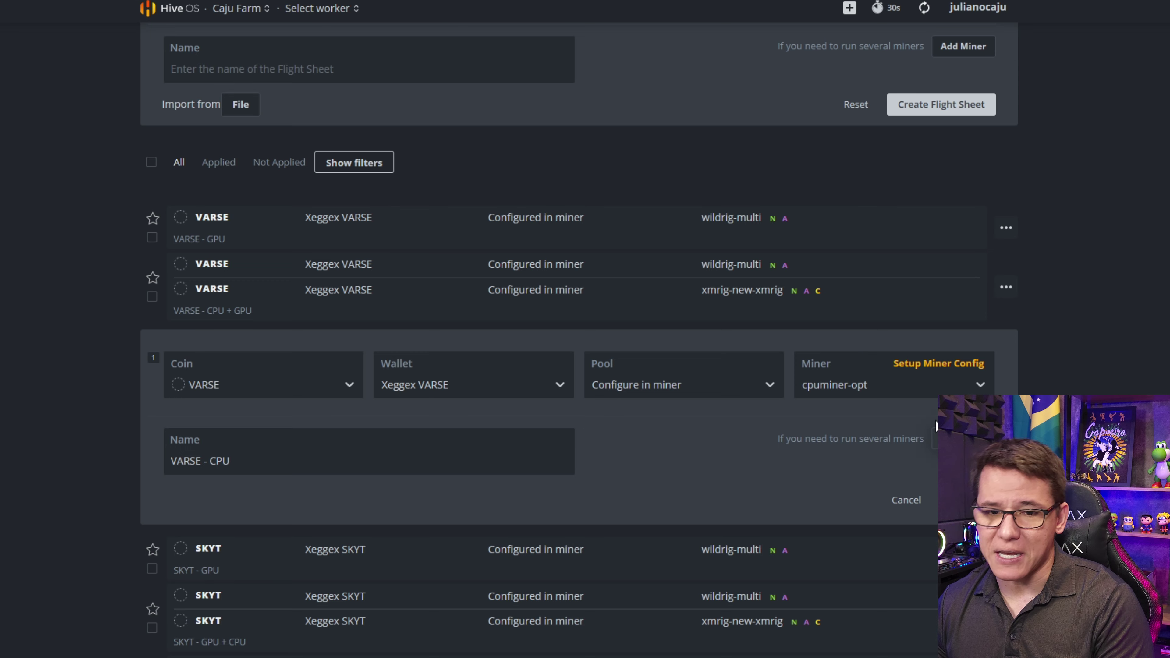
- Erase the tune-full and force-tune override lines, then cancel the cpuminer-opt settings unsaved
click(933, 369)
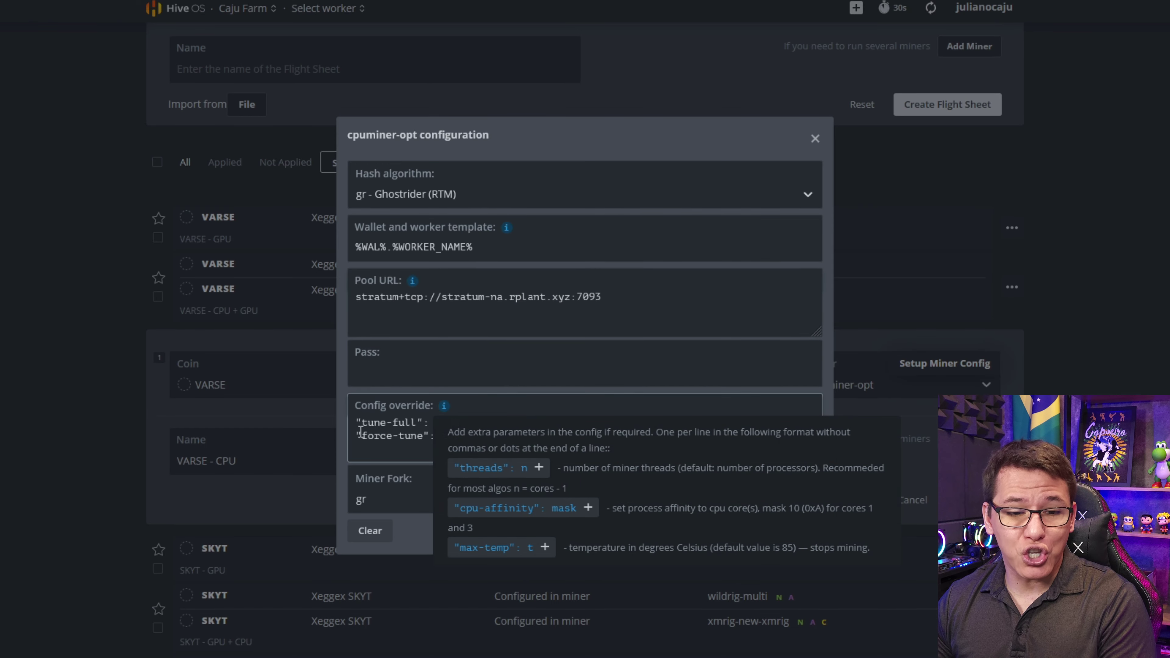
drag(500, 433, 92, 366)
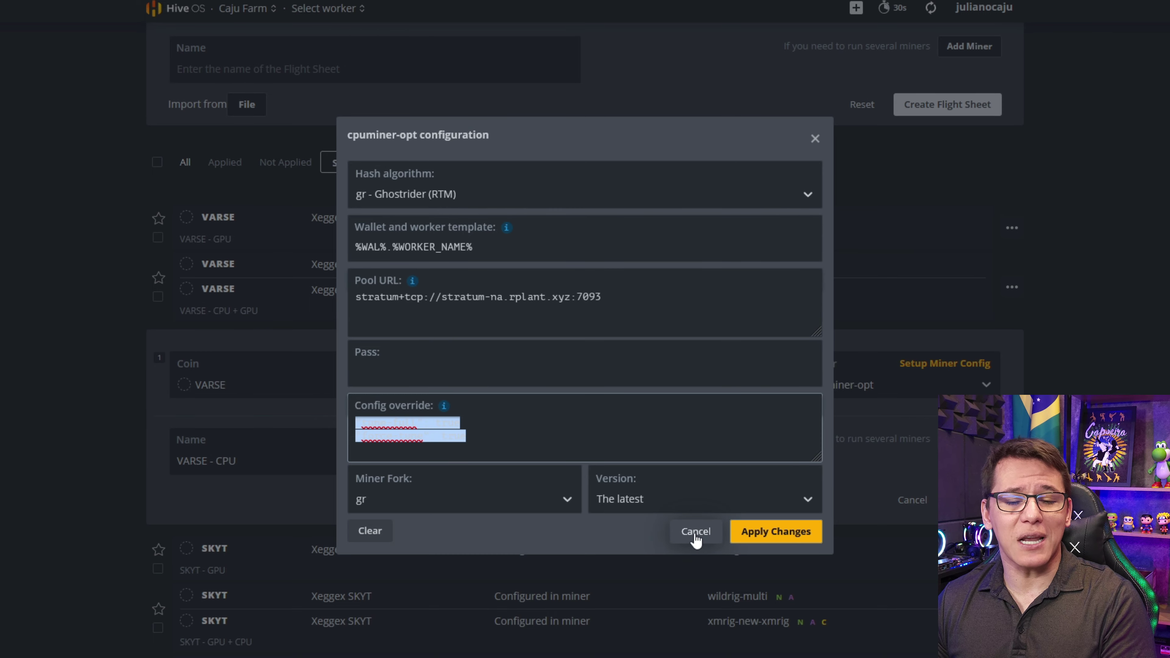
click(495, 425)
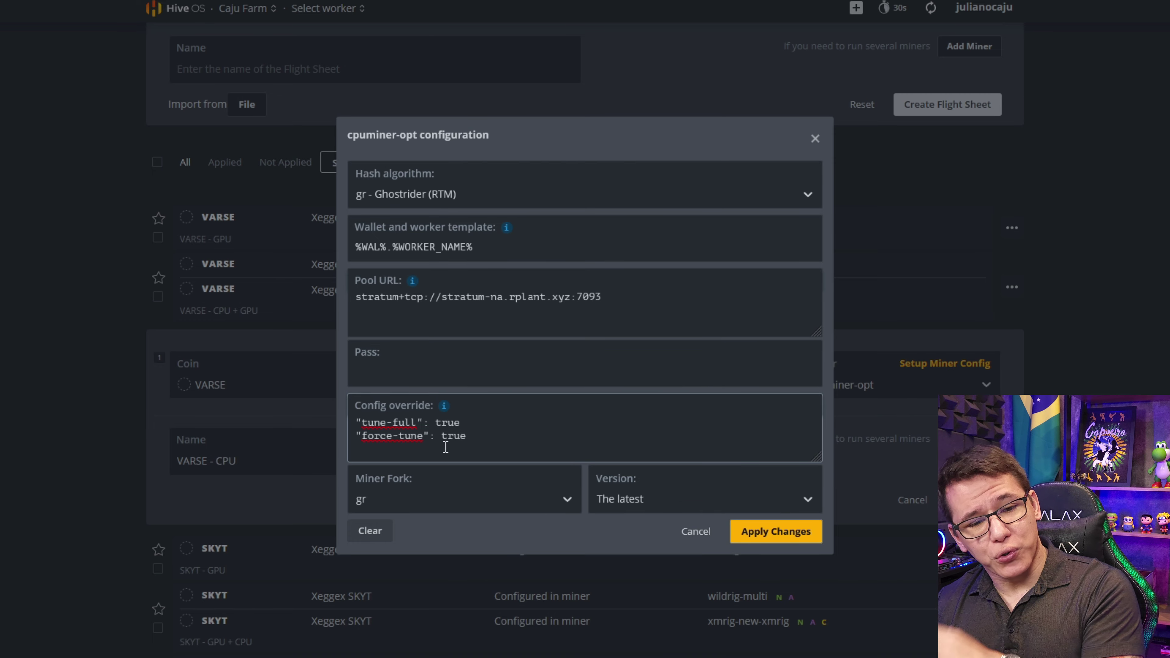
drag(475, 443, 278, 420)
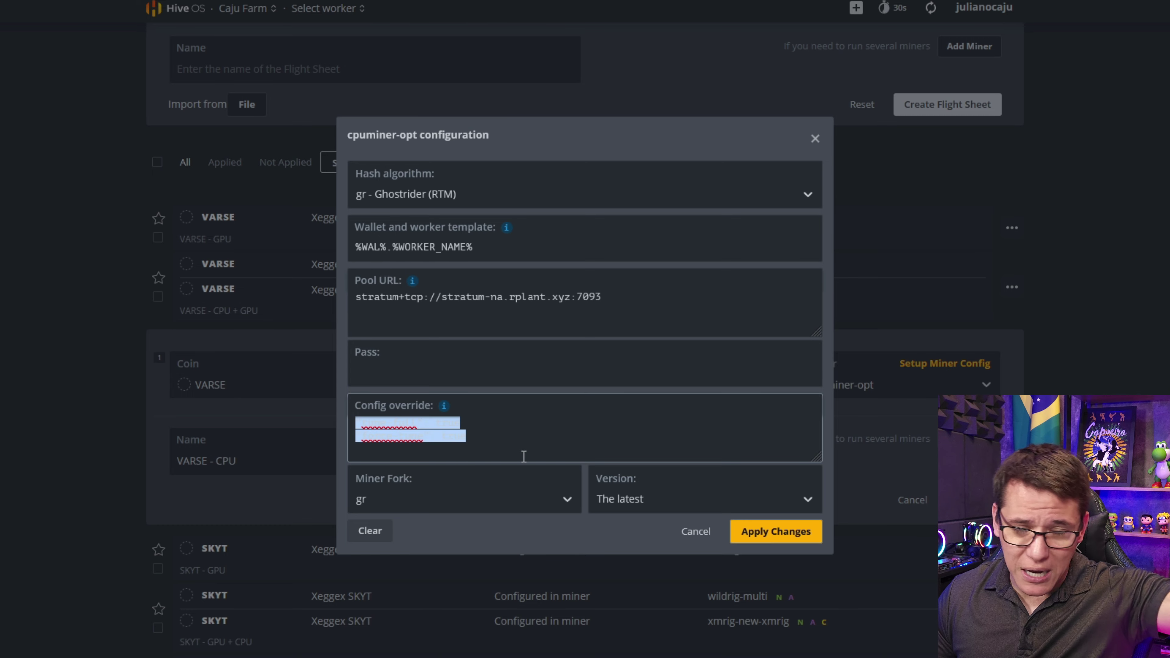
key(BackSpace)
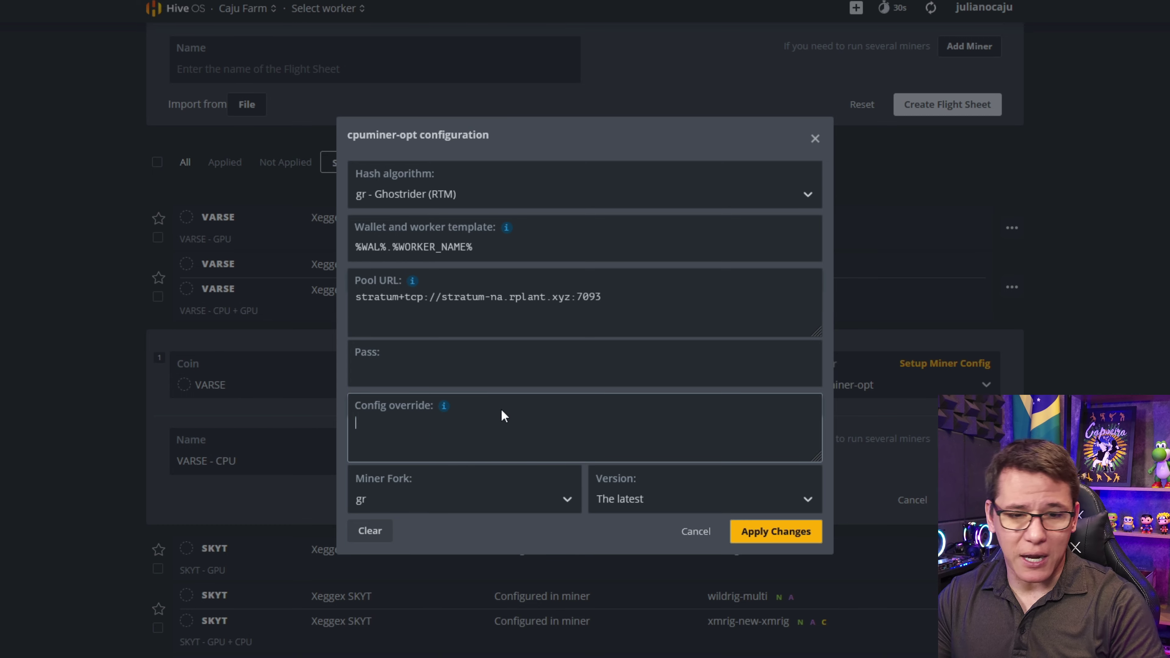
click(695, 531)
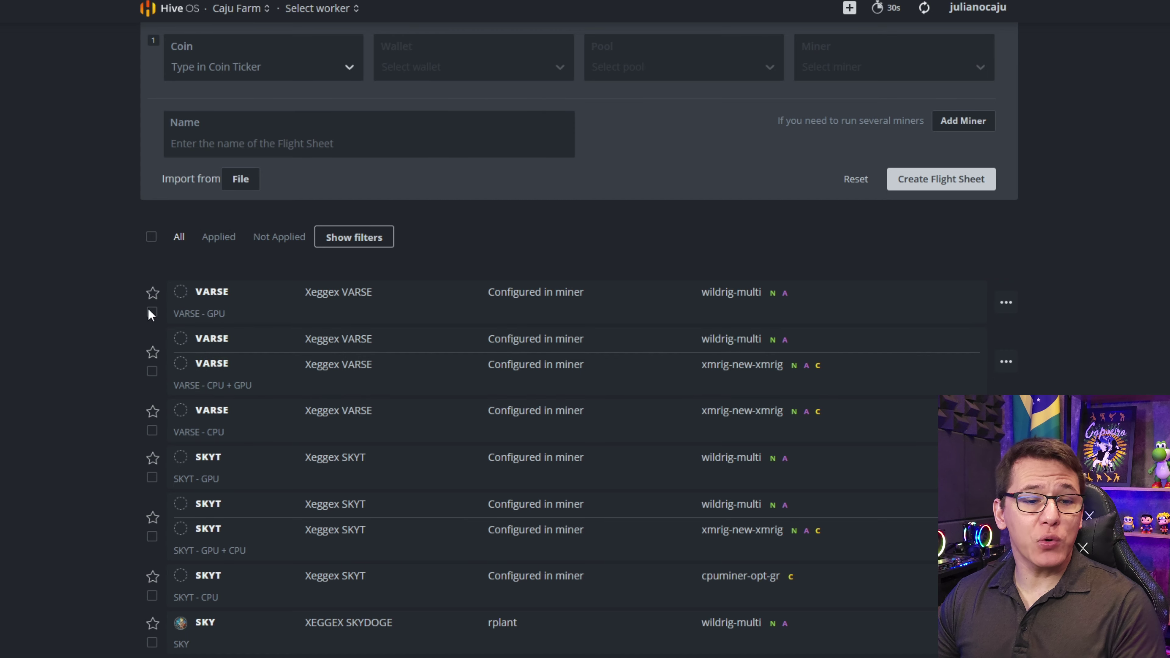
- Edit the VARSE - GPU flight sheet, keeping coin VARSE, wallet Xeggex VARSE, pool 'Configure in miner' and WildRig Multi
click(1005, 303)
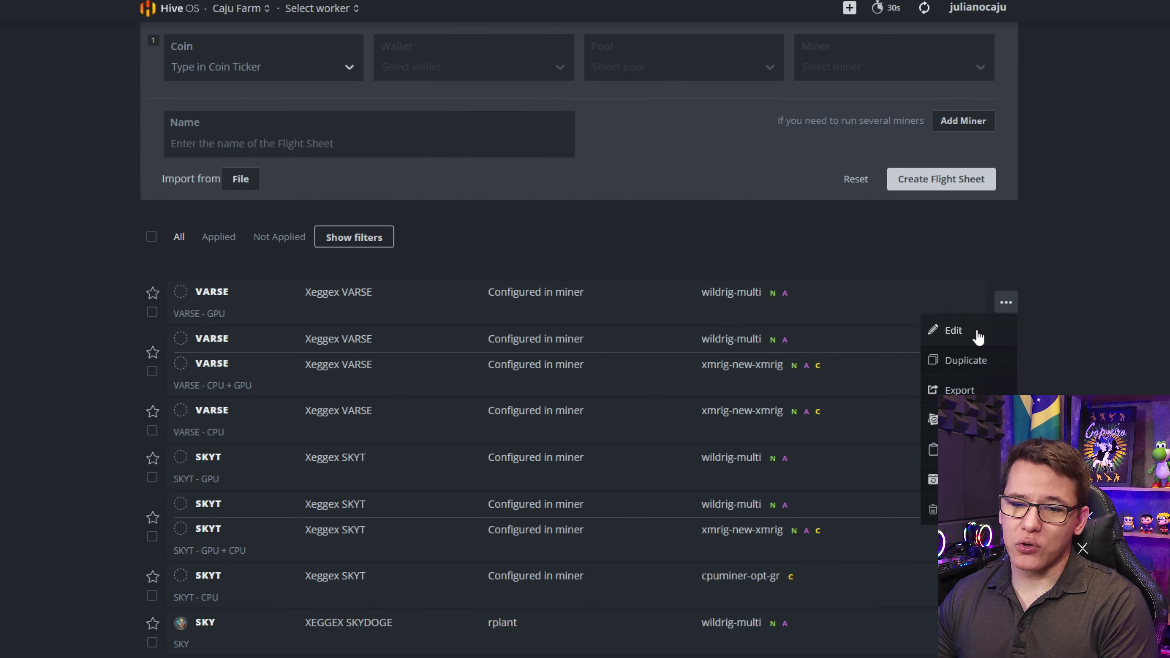
click(949, 329)
click(288, 344)
click(286, 340)
click(497, 335)
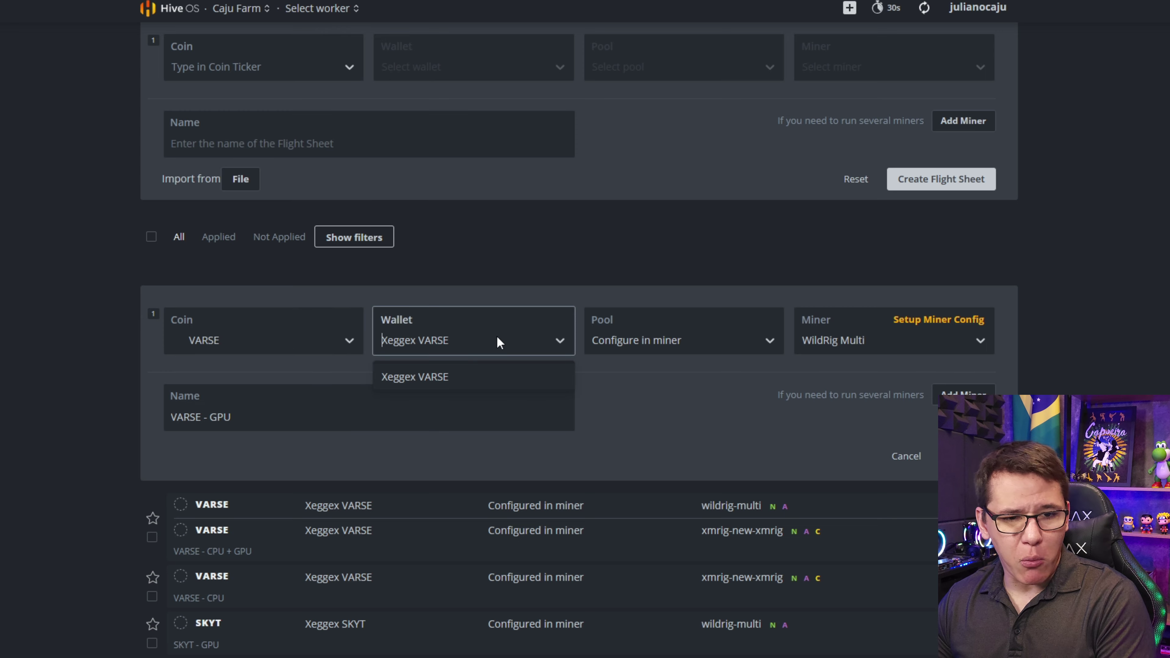
click(452, 377)
click(657, 339)
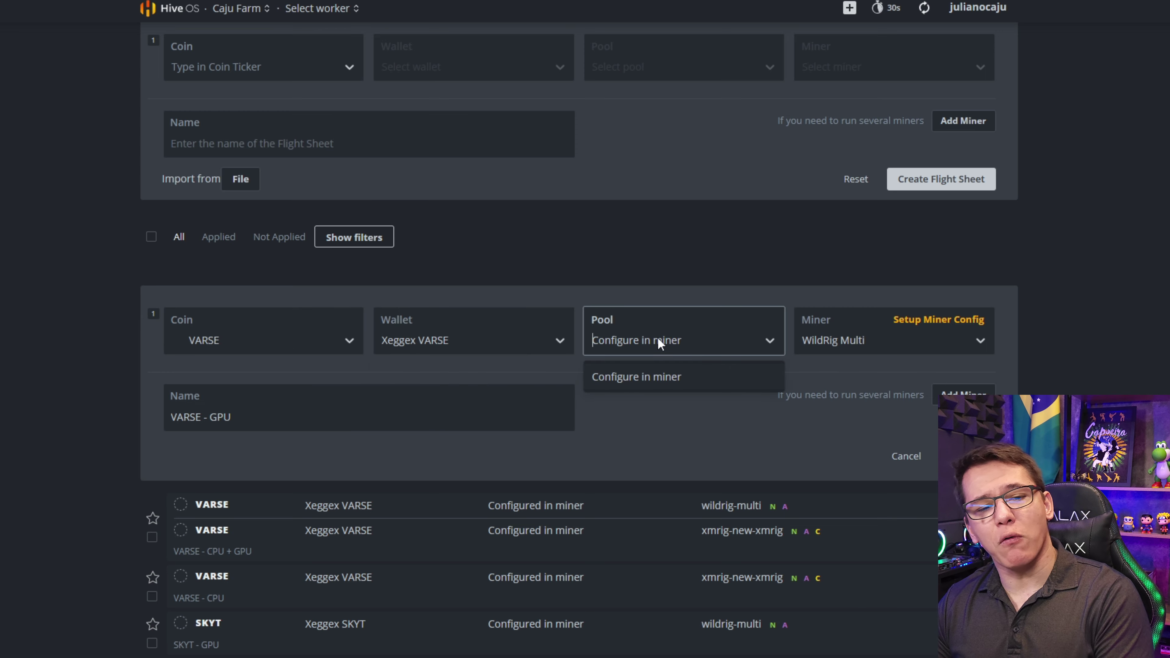
click(638, 377)
click(888, 345)
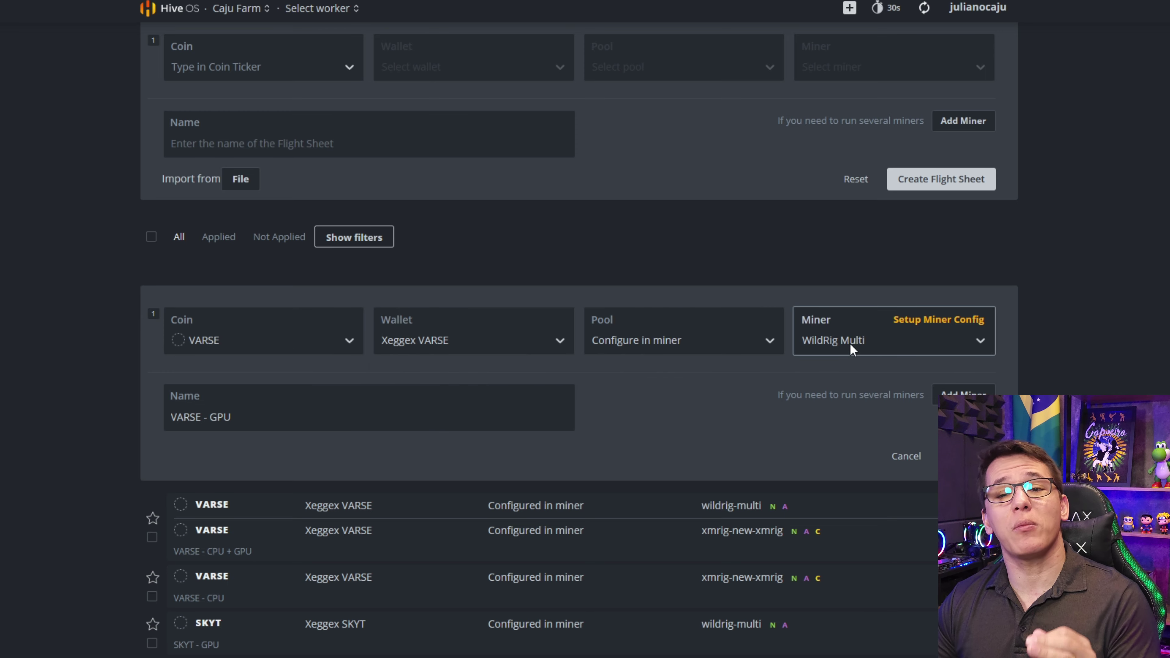
- Review the WildRig Multi config: ghostrider, %WAL%.%WORKER_NAME% and stratum-na.rplant.xyz:7093
click(926, 329)
click(431, 178)
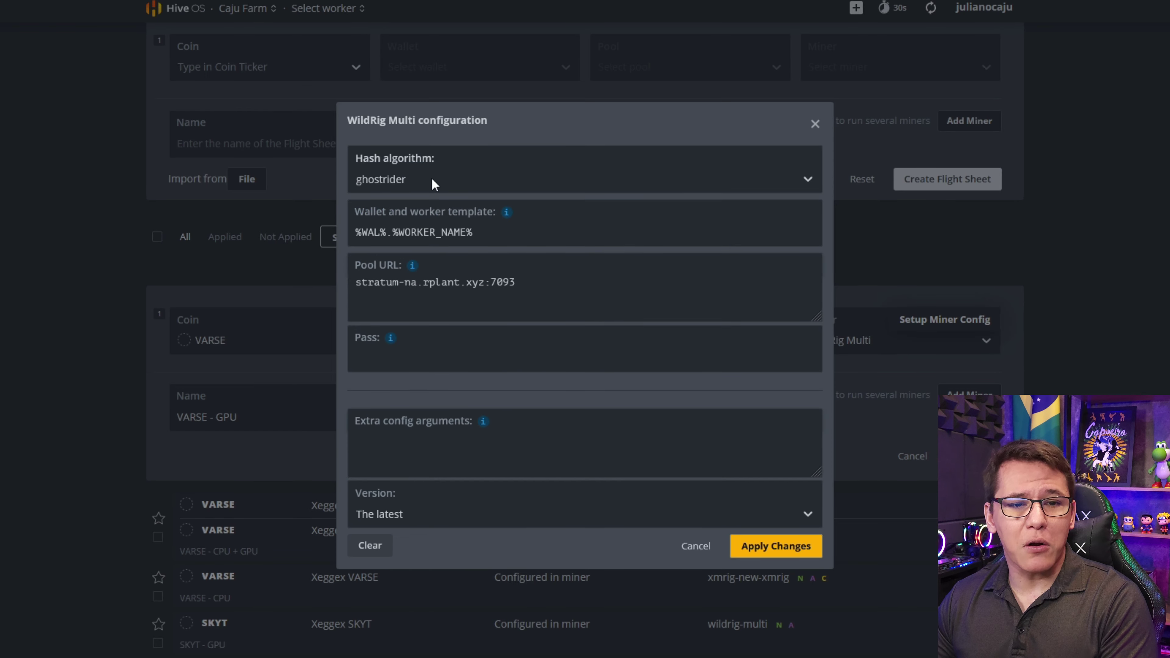
click(377, 231)
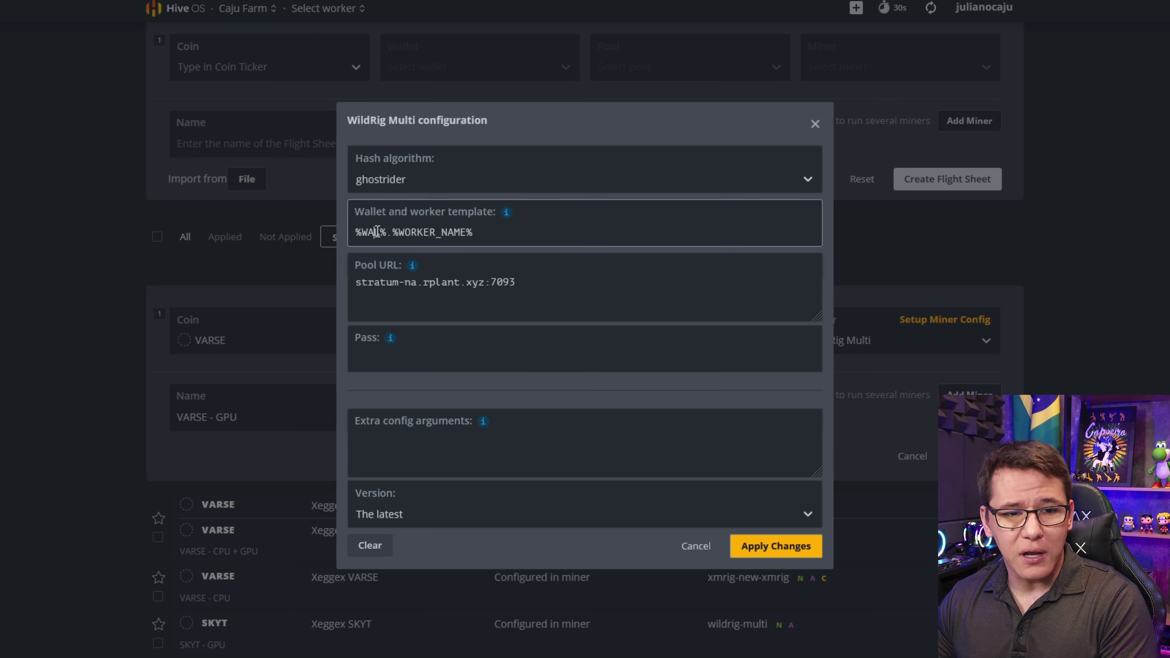
drag(357, 234, 554, 232)
click(455, 282)
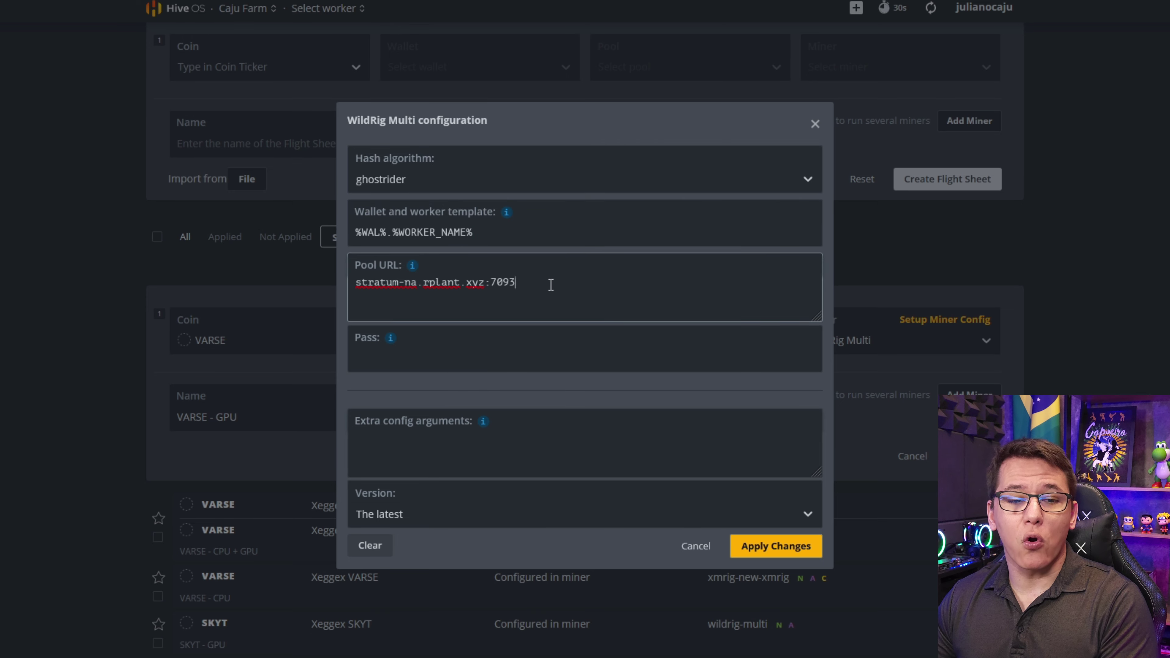
drag(550, 284, 311, 280)
click(358, 262)
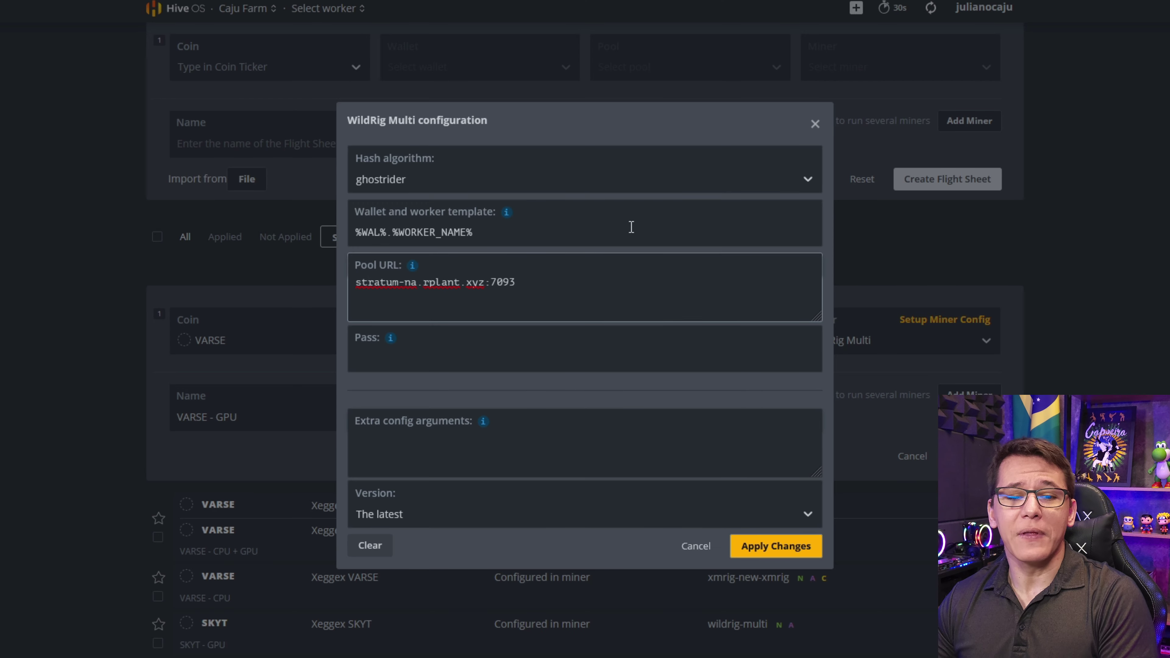
- Apply the VARSE - GPU WildRig Multi settings after comparing them with rplant's ghostrider example
click(775, 546)
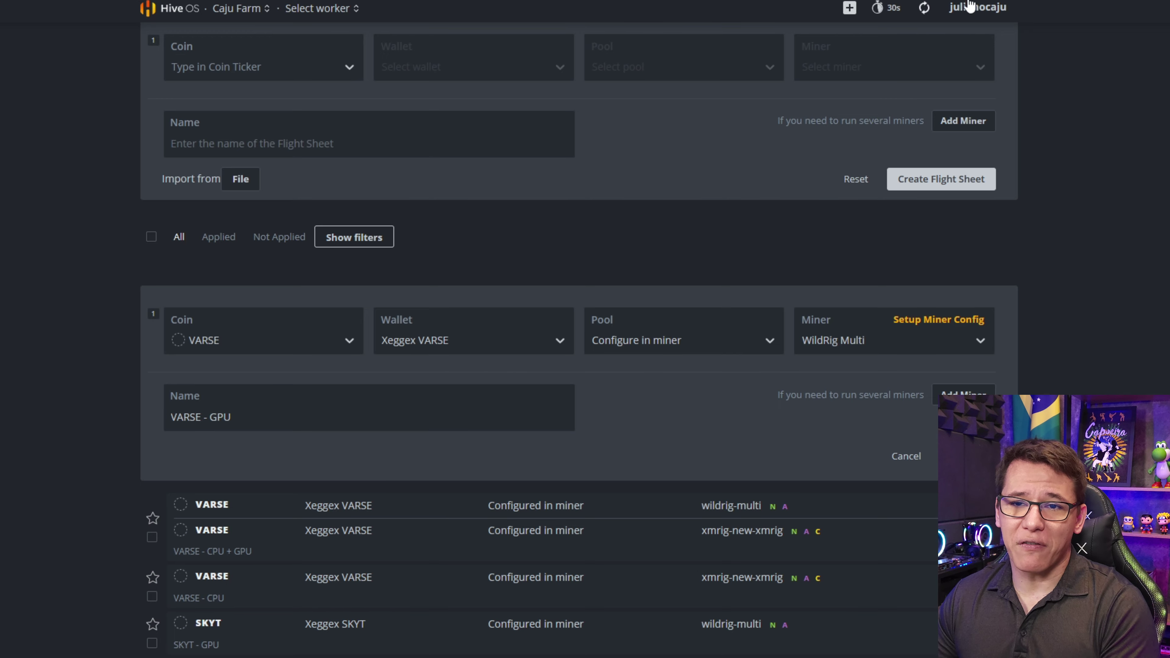
- Close the VARSE - GPU editor and start editing the VARSE - CPU + GPU flight sheet
click(963, 456)
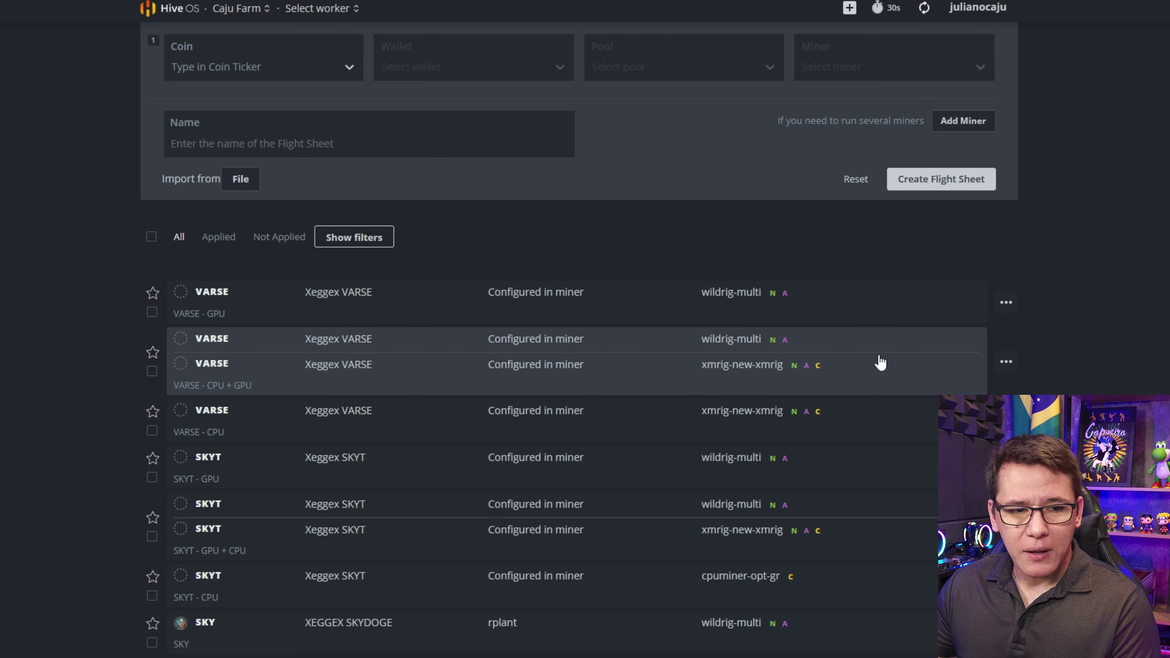
click(1005, 362)
click(1002, 392)
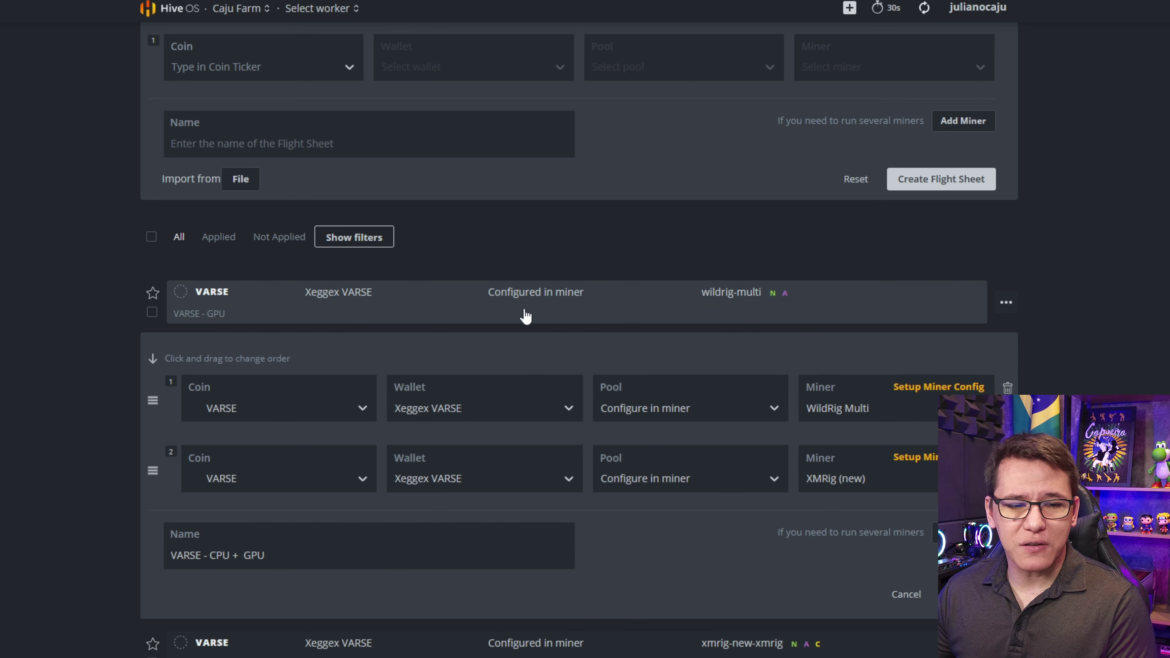
scroll(522, 314, down, 2)
- Keep the first miner on wallet Xeggex VARSE and pool 'Configure in miner', with WildRig Multi settings unchanged
click(453, 330)
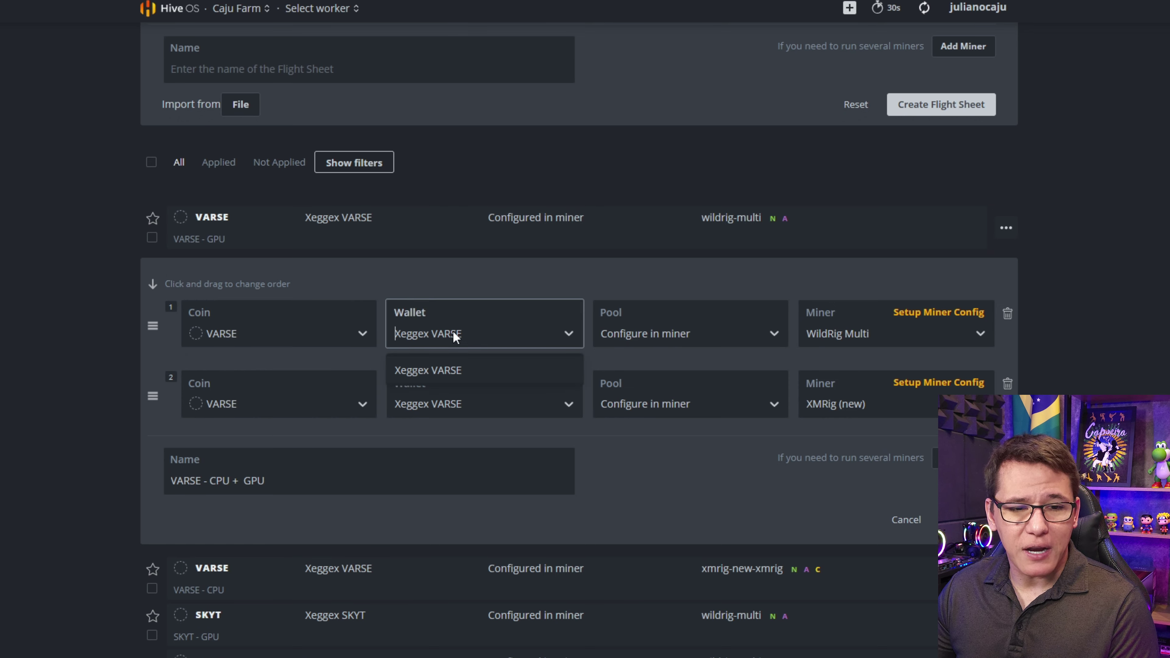
click(449, 333)
click(651, 335)
click(653, 339)
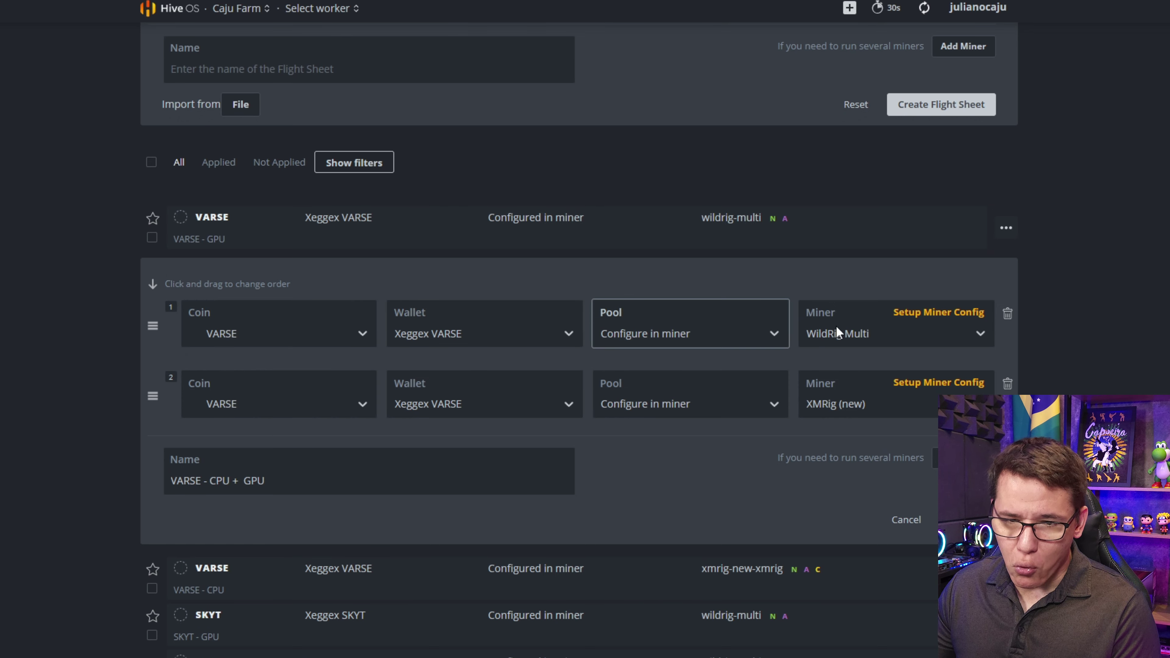
click(940, 312)
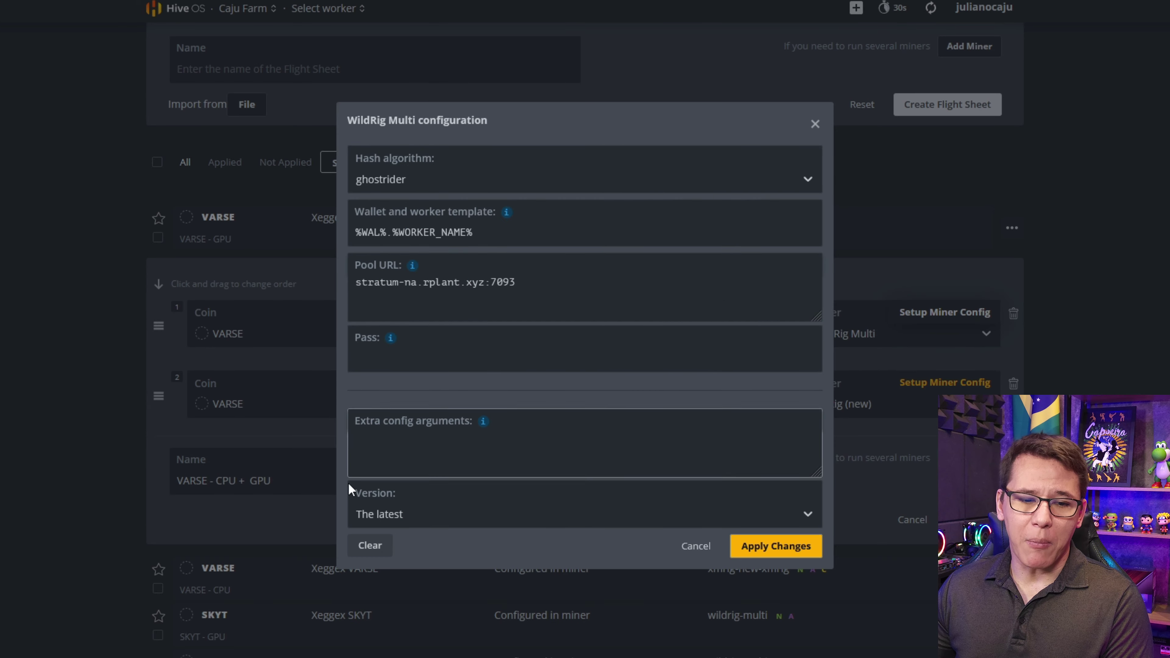
click(755, 549)
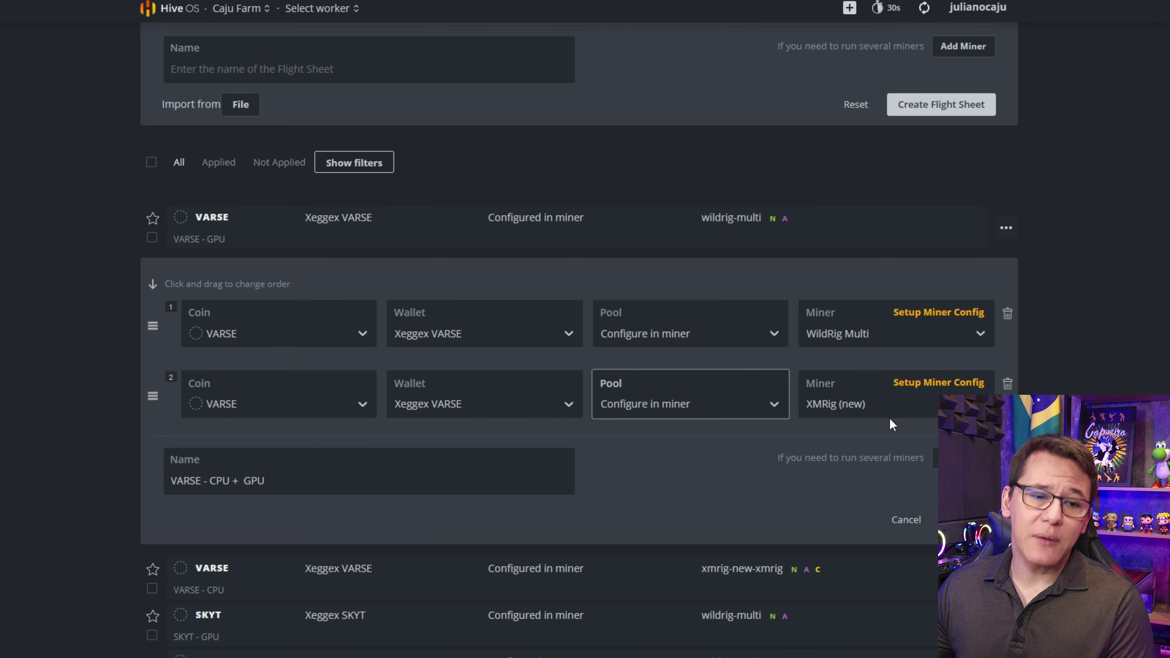
- Remove the extra and old second miner rows and add a fresh second miner entry
click(963, 458)
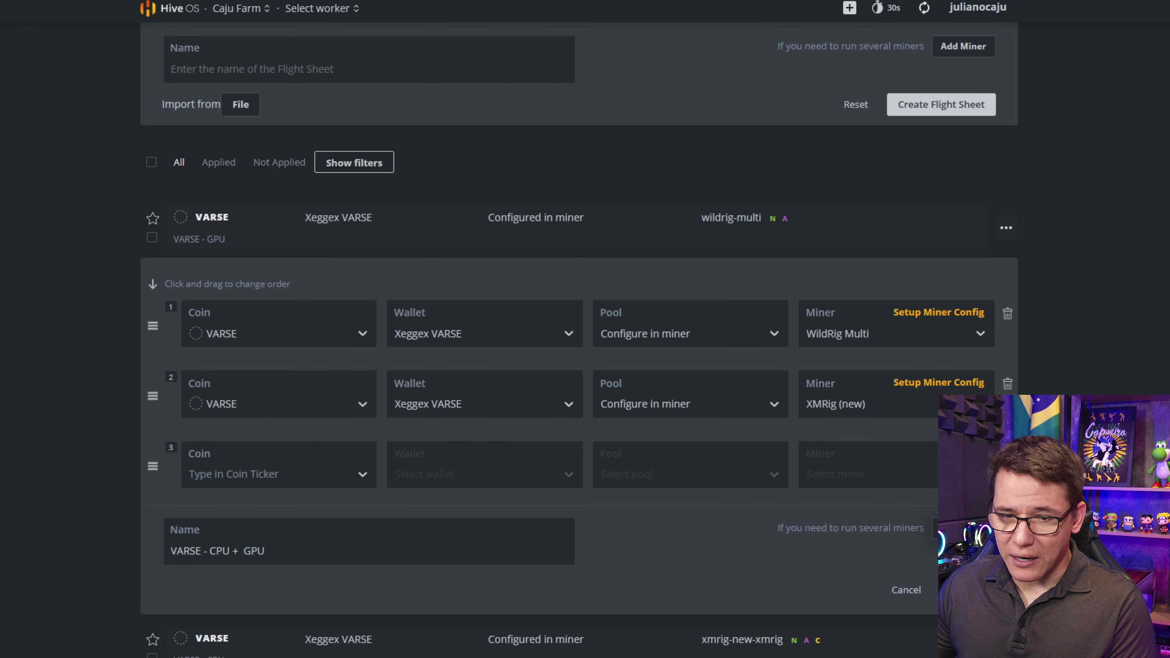
click(1008, 454)
click(348, 403)
click(349, 404)
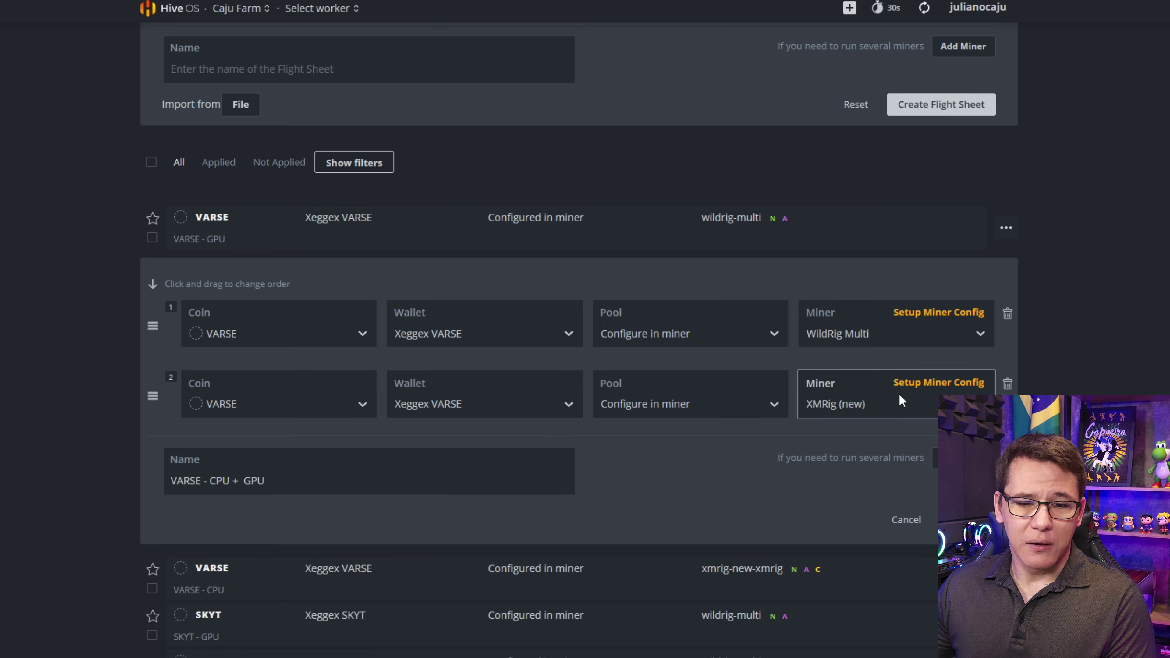
click(1007, 384)
click(958, 369)
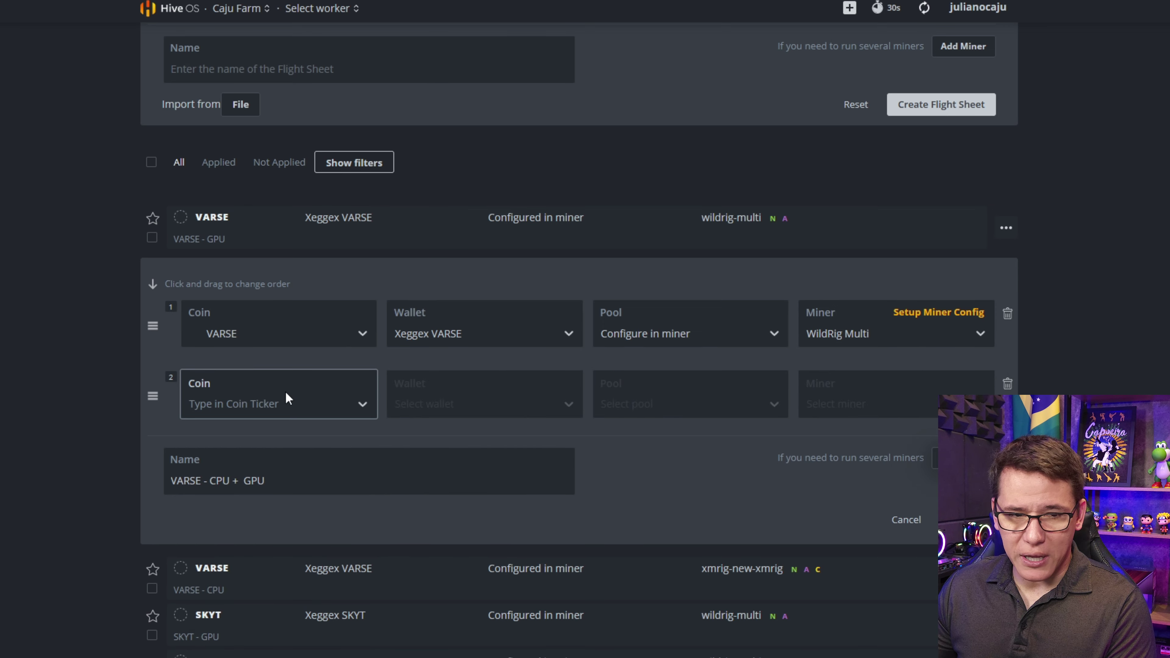
- Set the second miner to coin VARSE, wallet Xeggex VARSE, pool 'Configure in miner', miner XMRig (new)
click(287, 399)
text(vars)
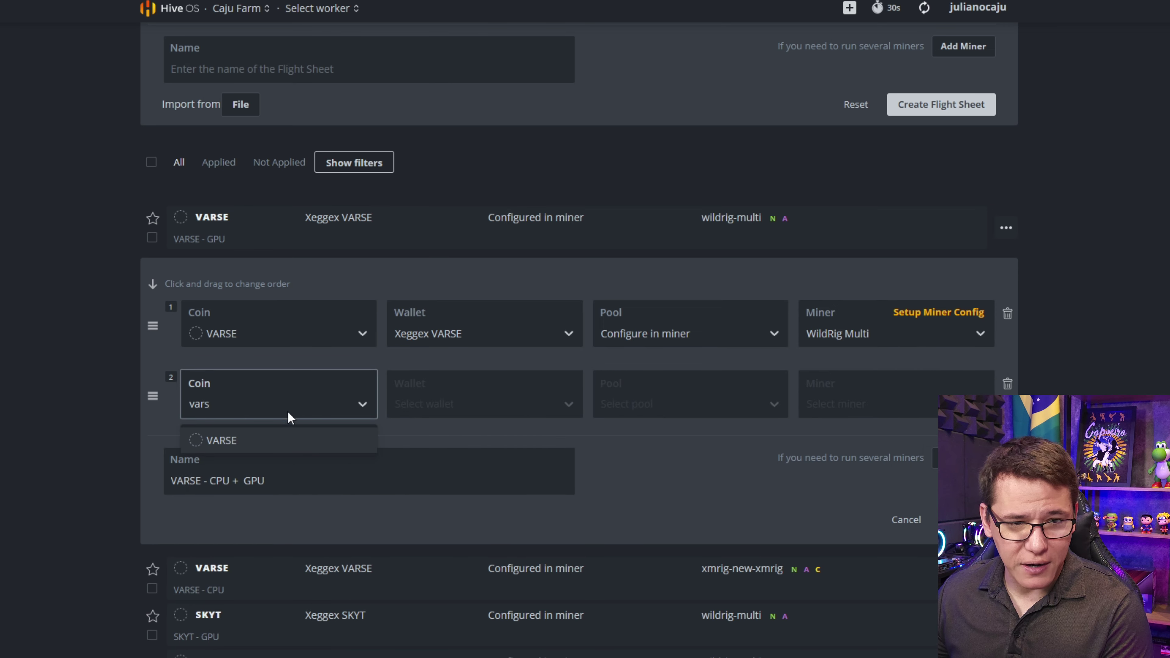
click(283, 434)
click(510, 416)
click(492, 438)
click(648, 405)
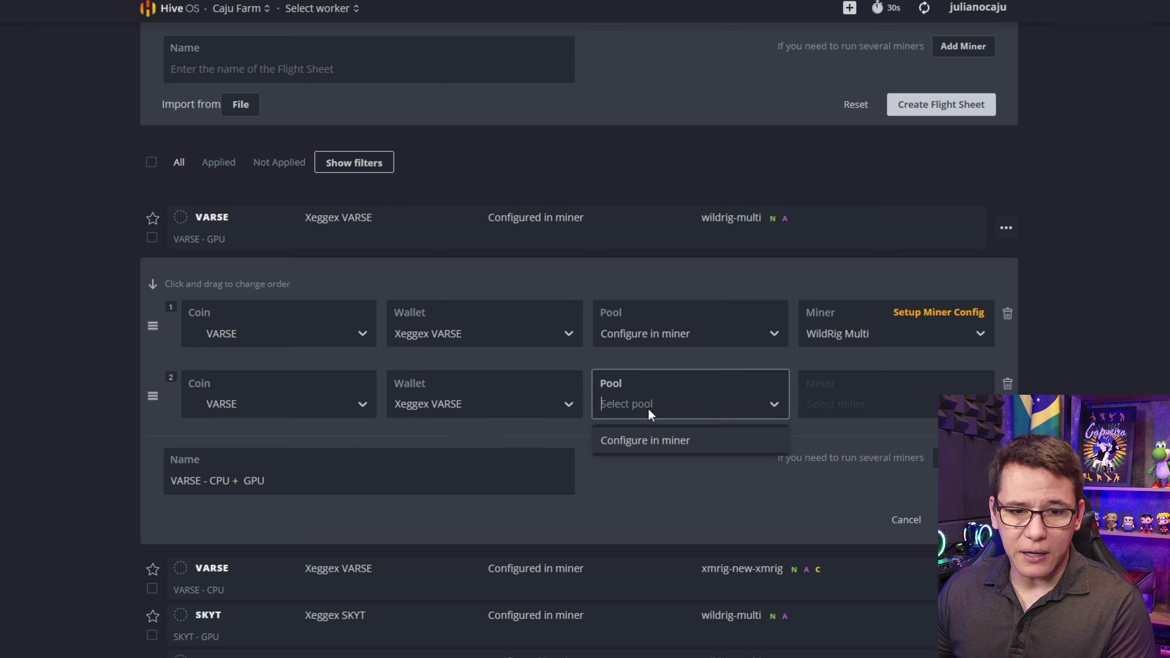
click(634, 442)
click(829, 404)
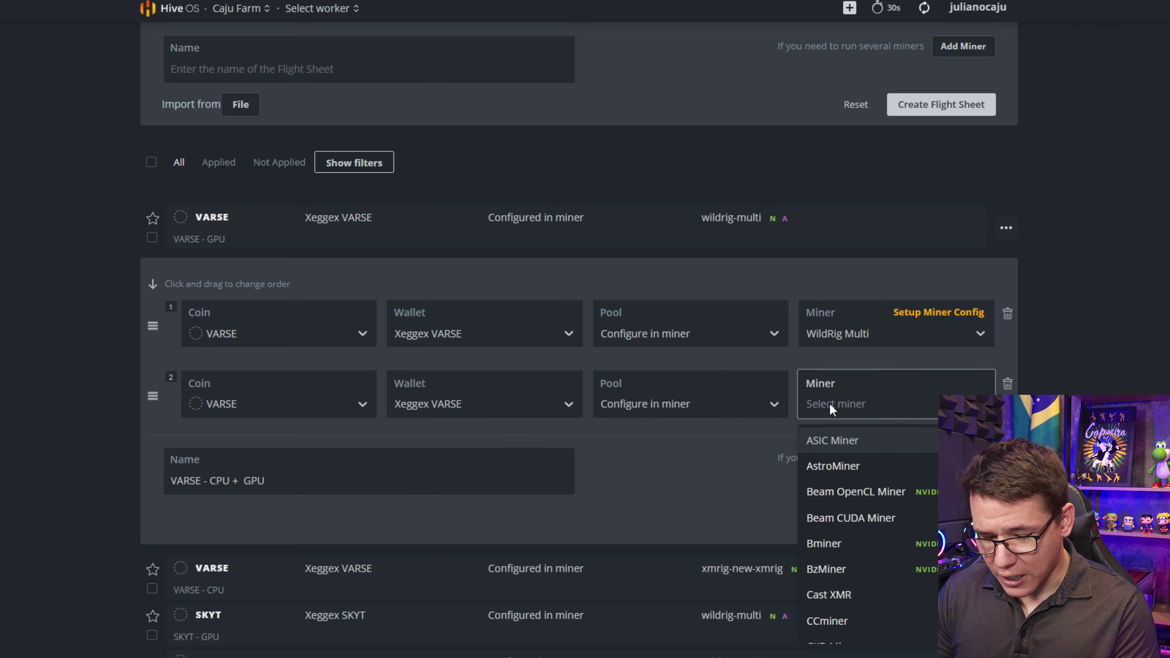
text(xmrig)
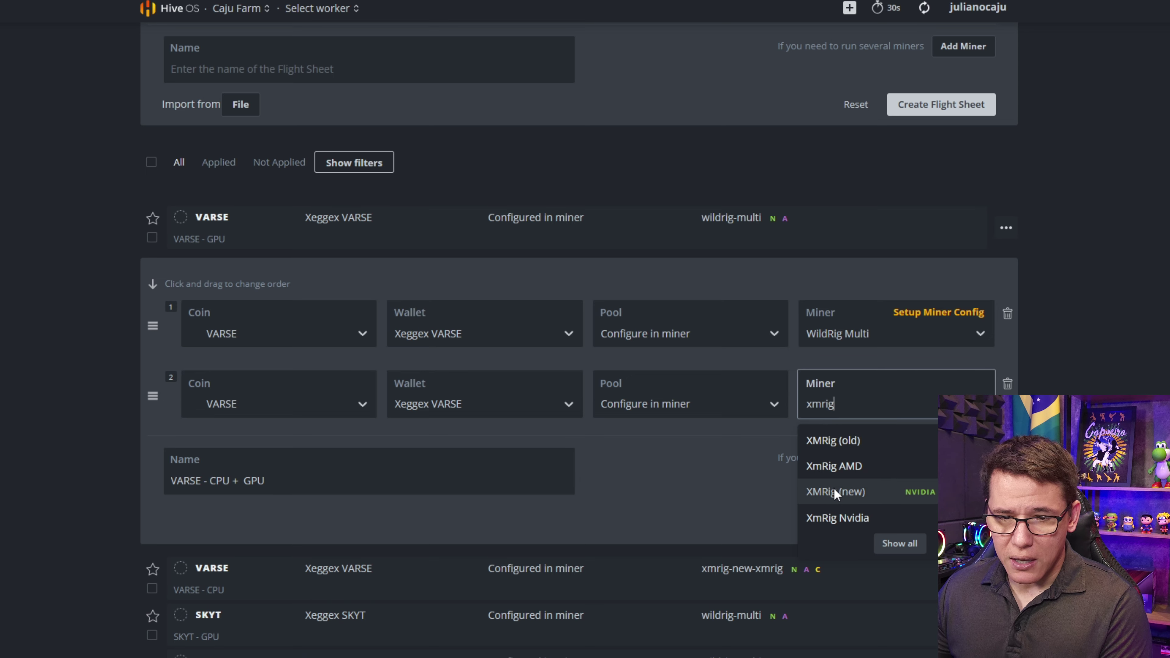
click(836, 492)
- Set XMRig (new) to GhostRider (RTM) with wallet template %WAL%.%WORKER_NAME%
click(939, 383)
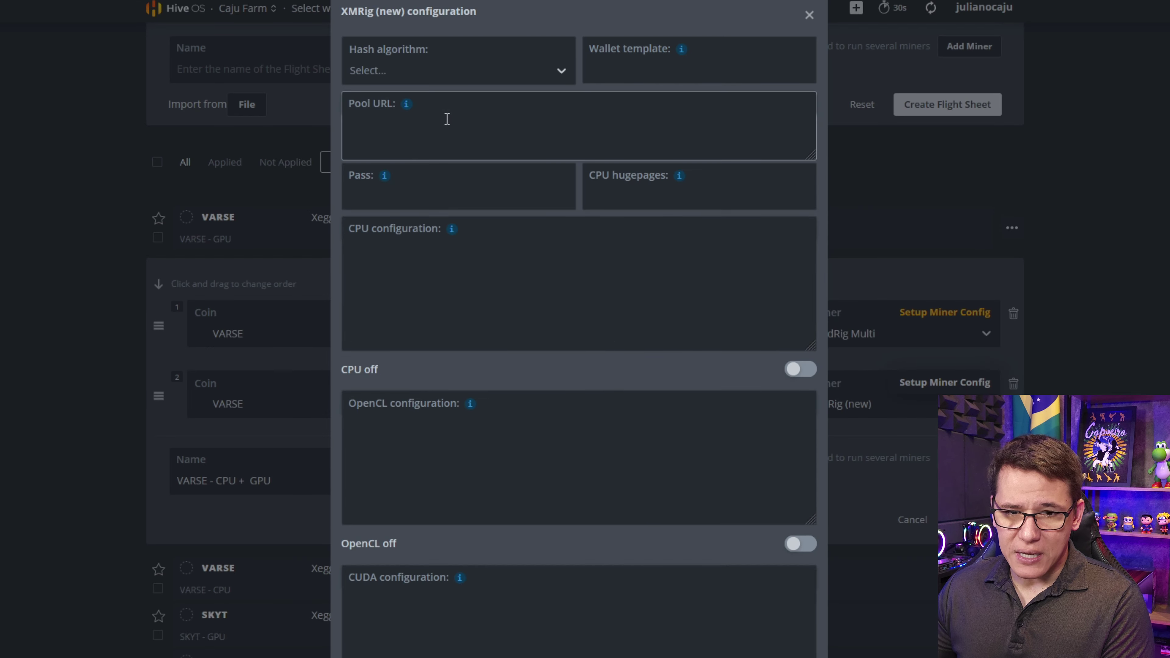
click(410, 69)
text(ghio)
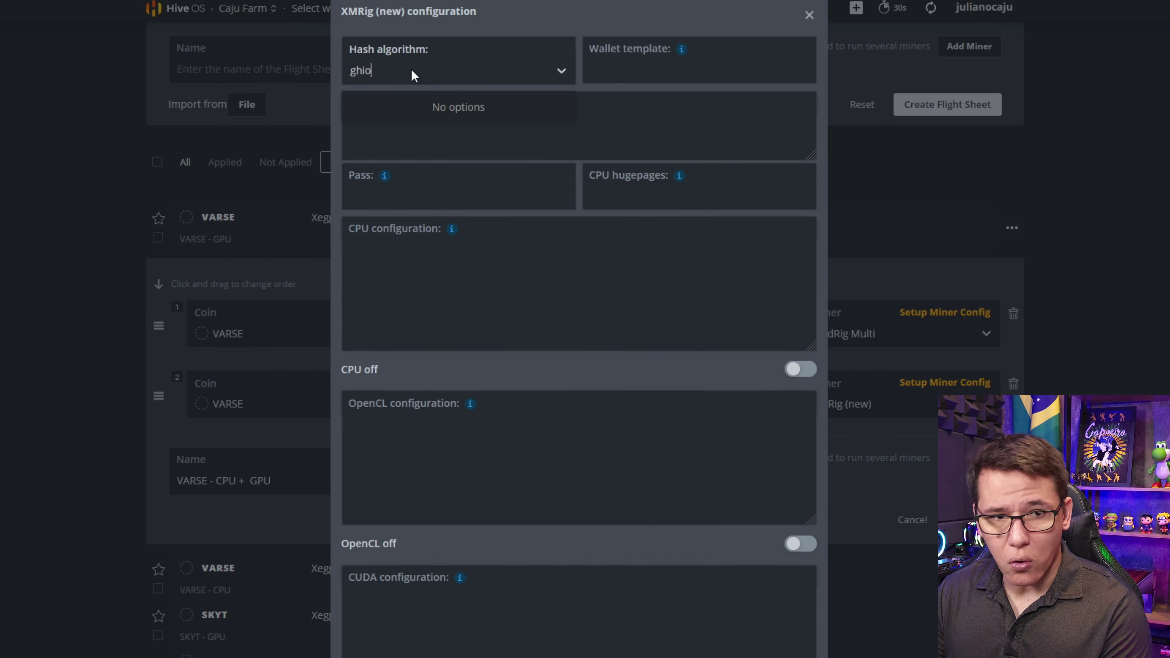
key(BackSpace)
key(BackSpace)
key(Return)
mouse_move(681, 50)
click(713, 110)
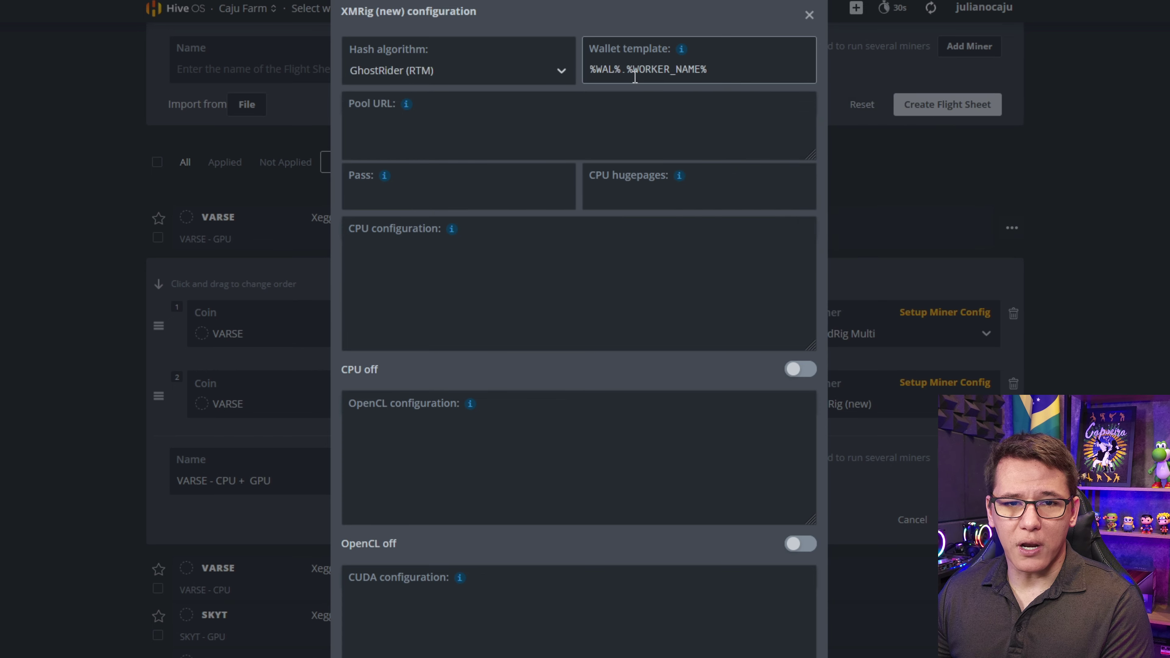
- Paste pool URL stratum-na.rplant.xyz:7093, turn CPU mining on and keep the xmrig fork
click(435, 127)
text(stratum-na.rplant.xyz:7093)
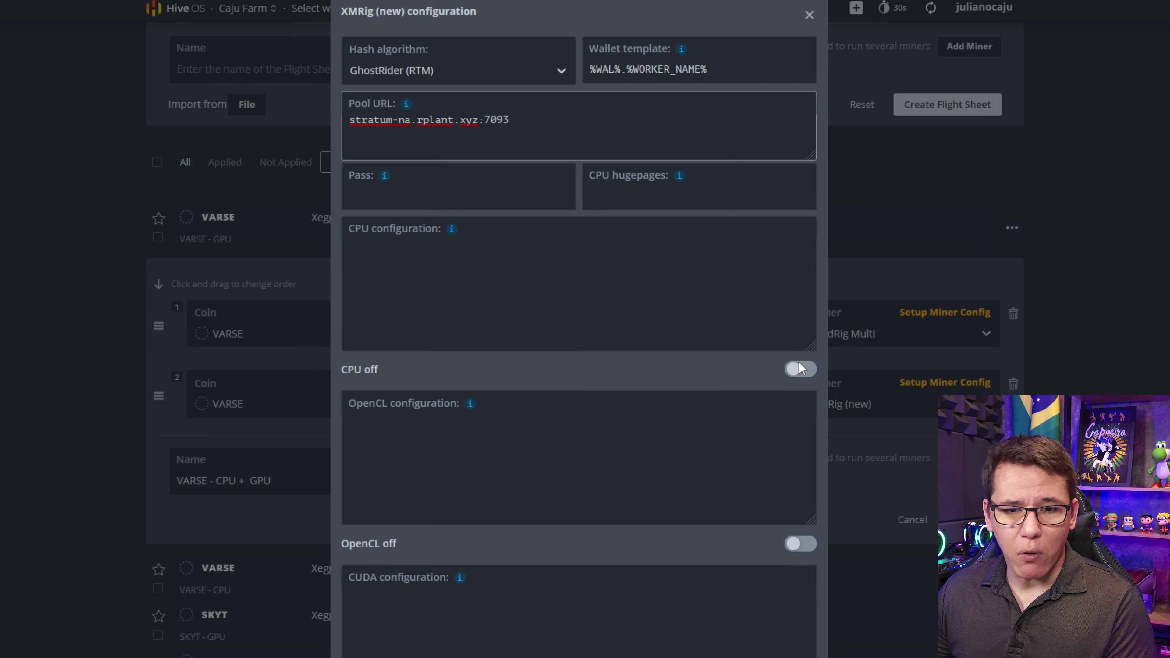
click(804, 371)
scroll(734, 341, down, 5)
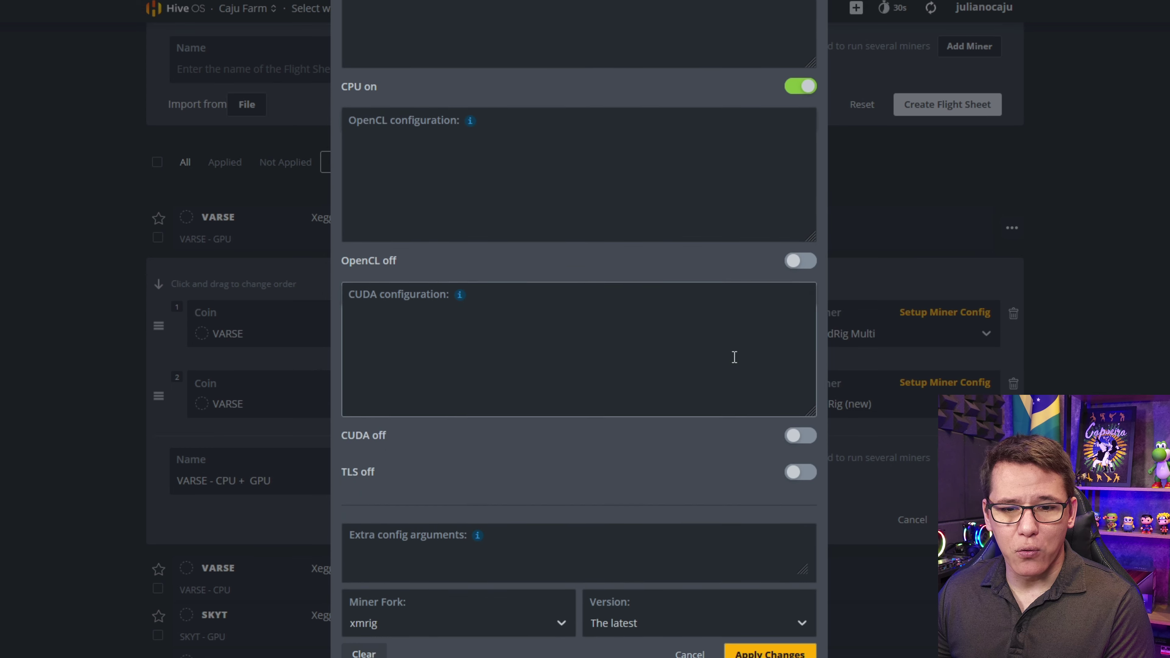
click(434, 617)
click(374, 635)
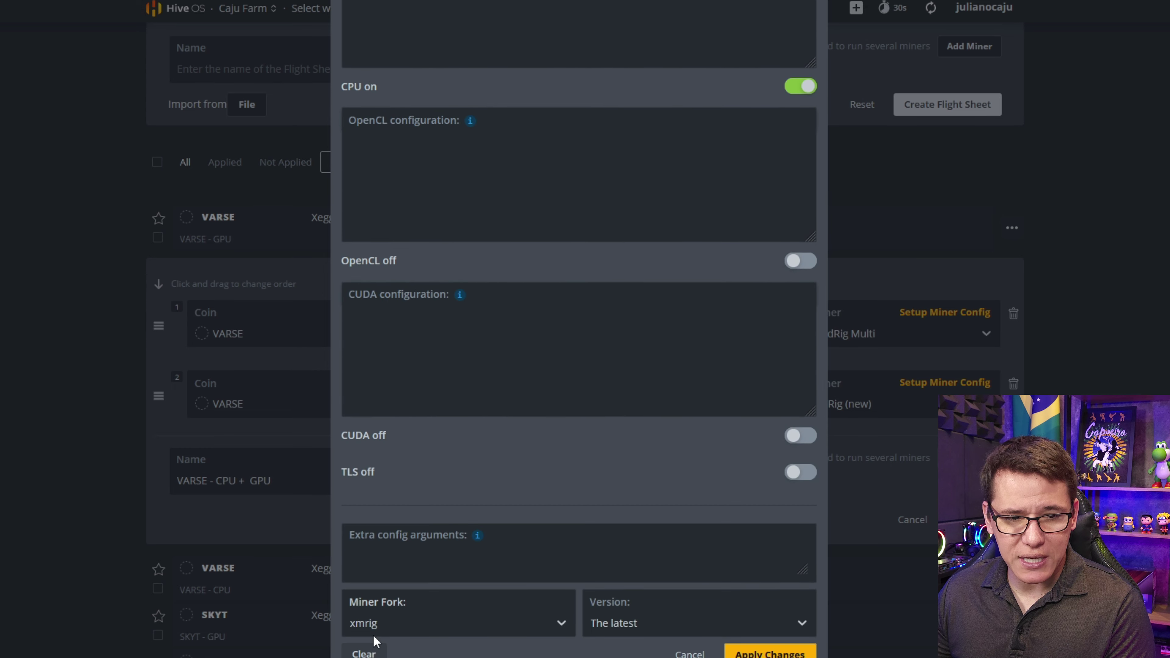
- Apply the XMRig (new) settings and close the VARSE - CPU + GPU flight sheet editor
click(770, 653)
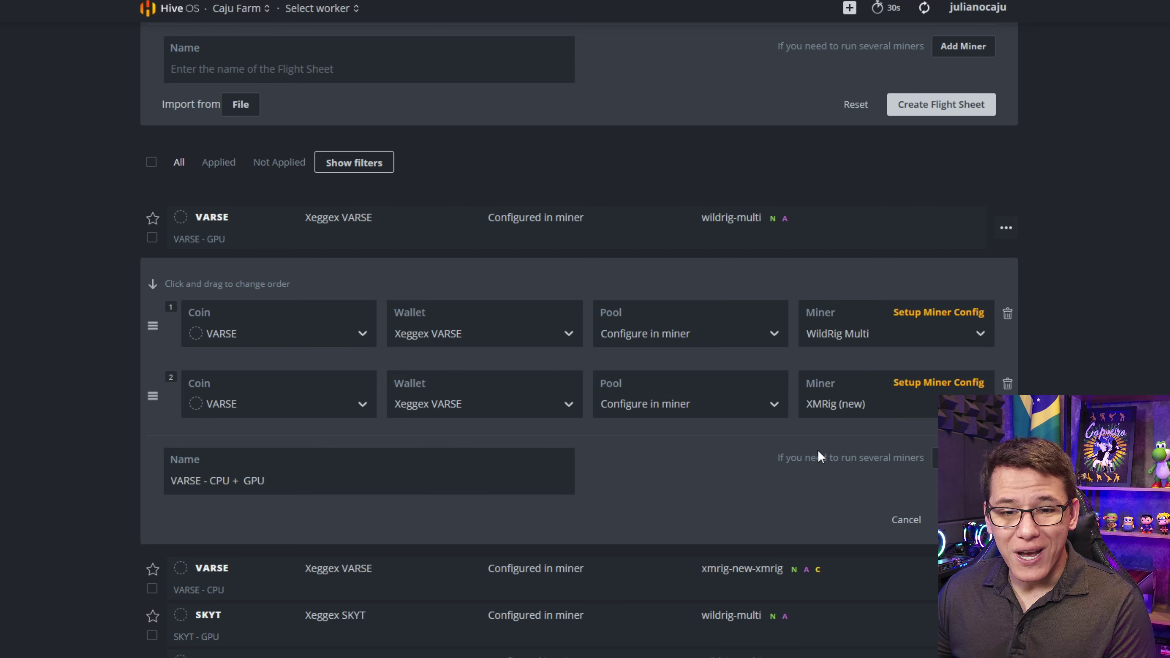
click(911, 530)
scroll(608, 269, up, 6)
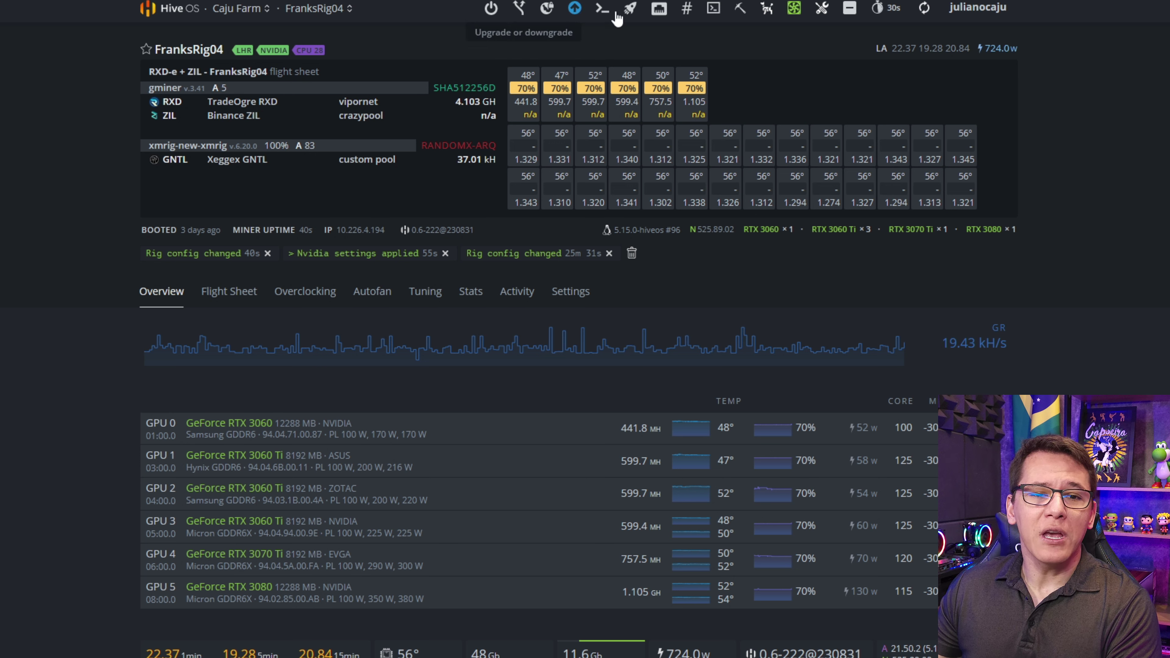
- Apply the VARSE - CPU + GPU flight sheet to FranksRig04 via the VARSE coin filter
click(631, 8)
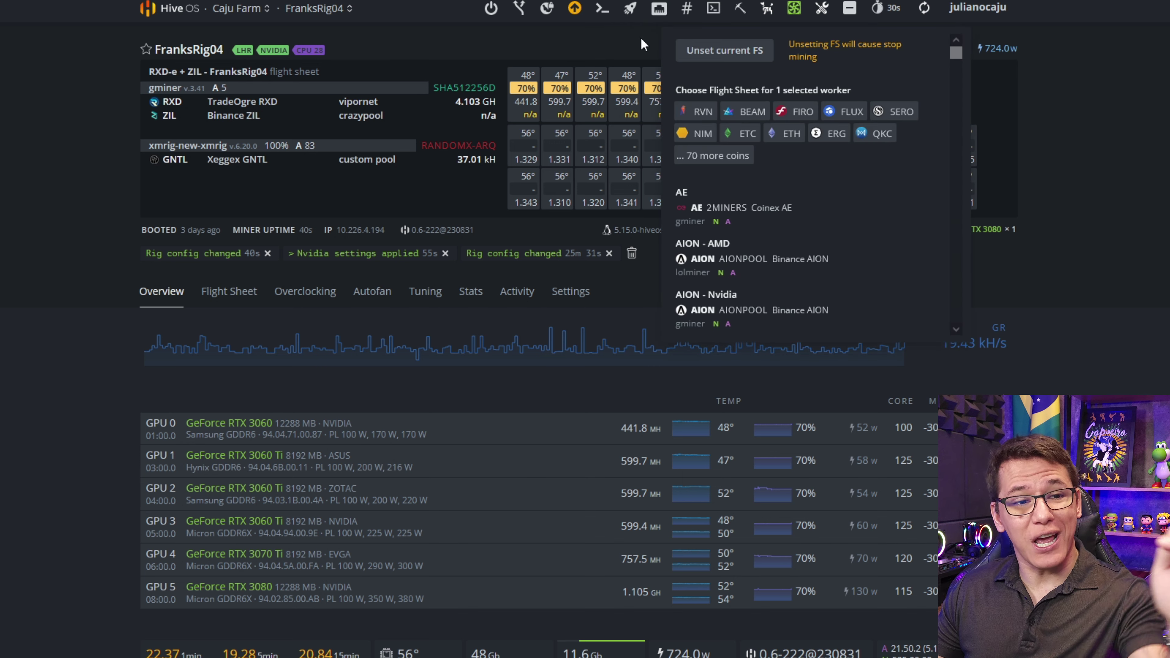
click(713, 155)
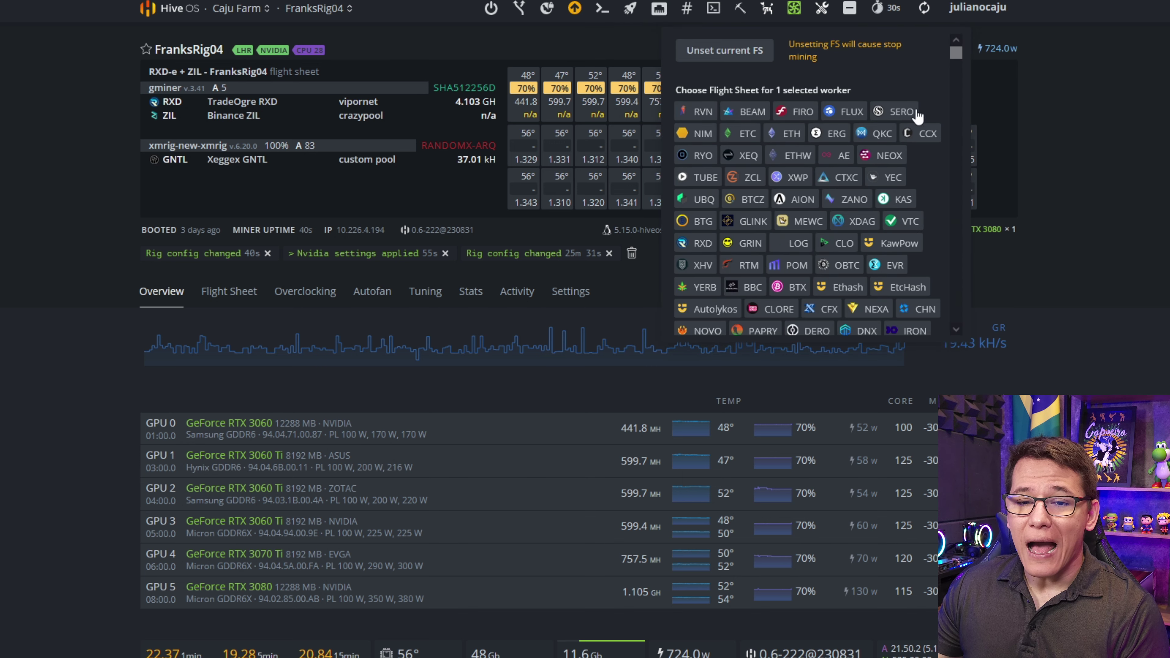
scroll(888, 177, down, 3)
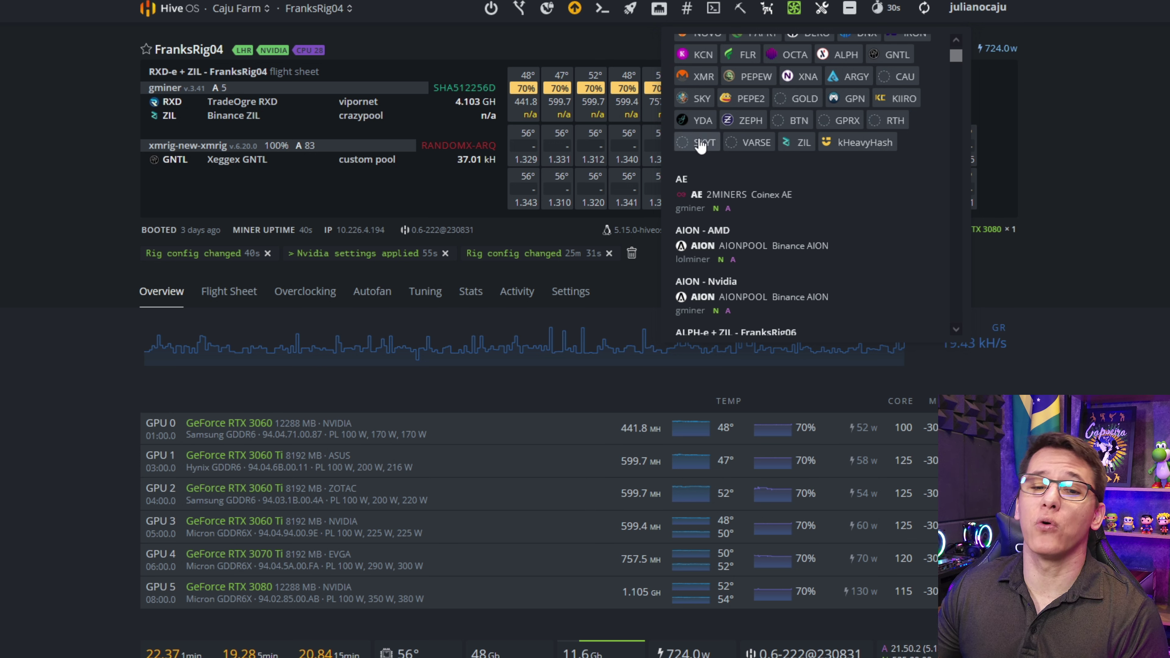
click(737, 144)
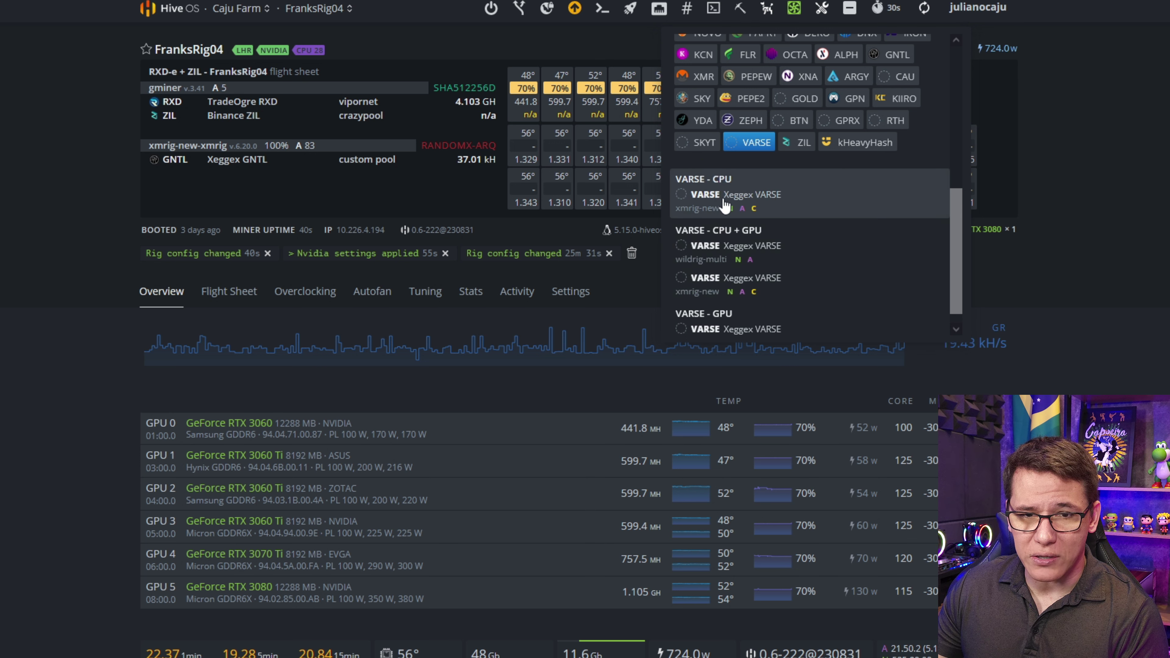
click(747, 243)
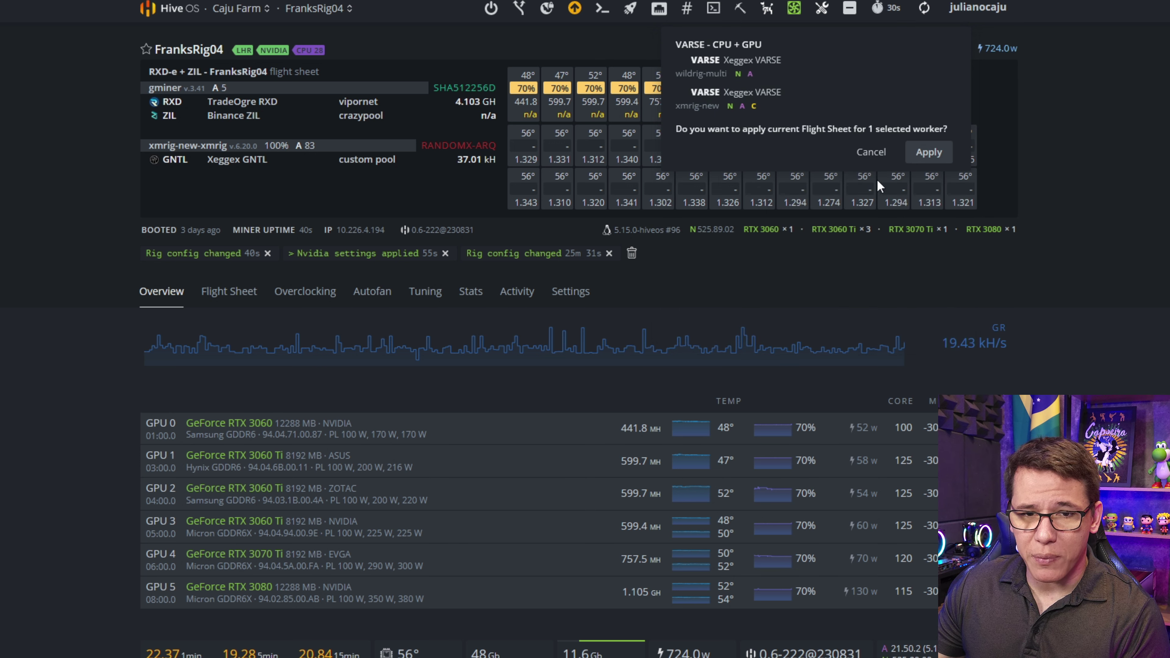
click(929, 152)
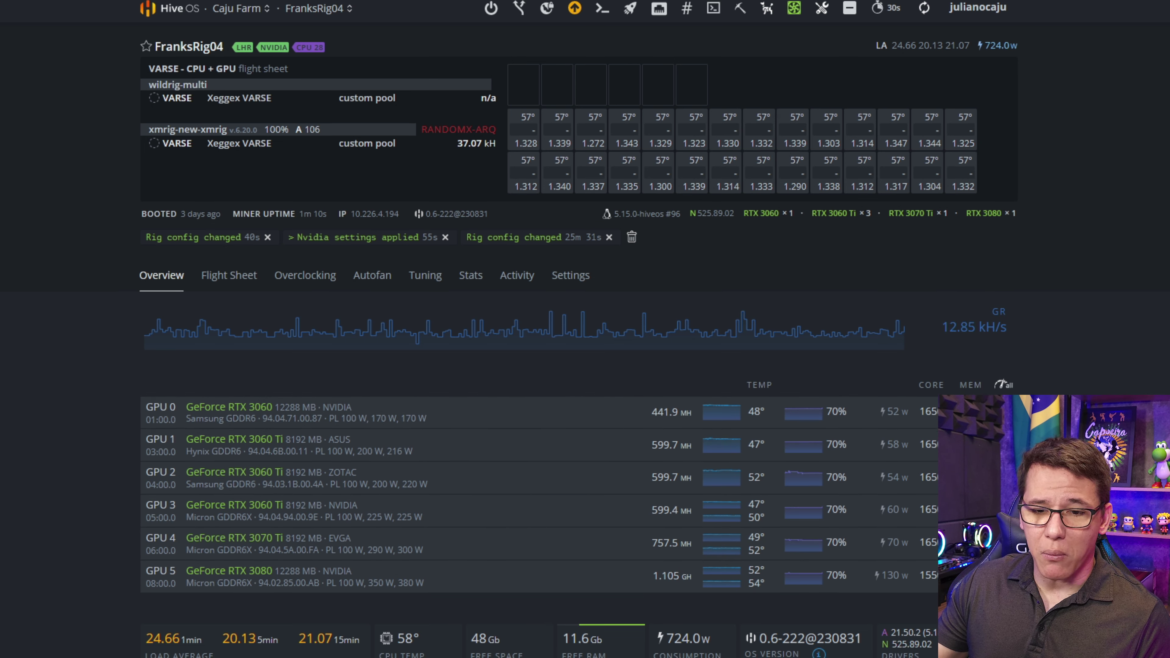
scroll(921, 507, down, 4)
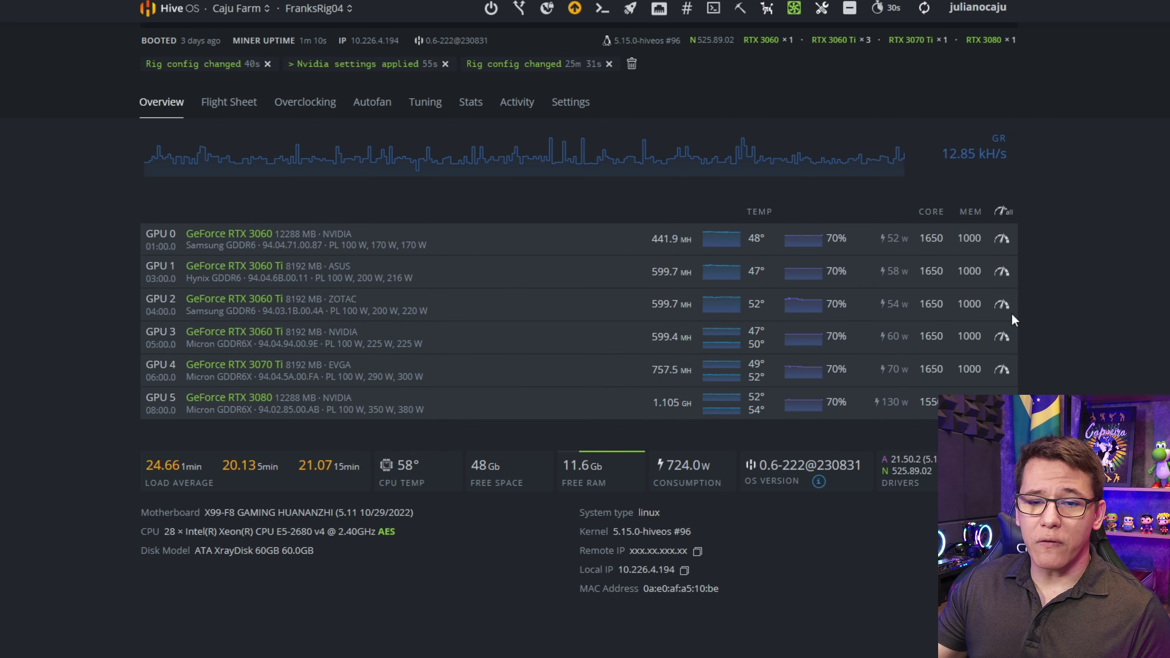
click(315, 114)
scroll(232, 229, down, 5)
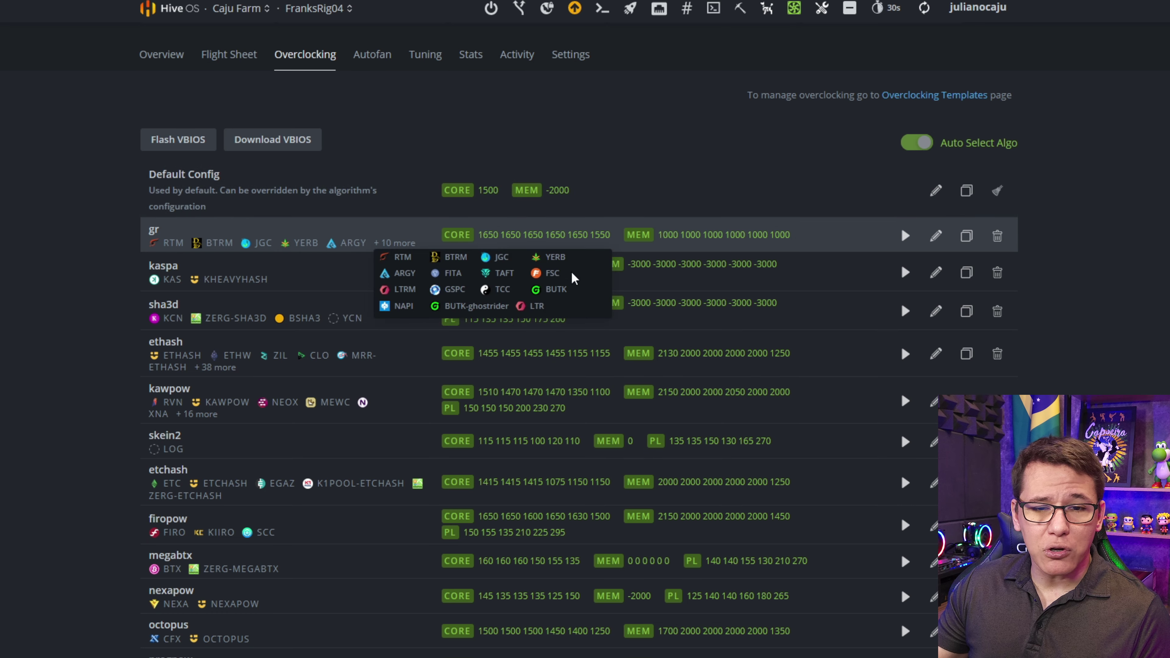
scroll(253, 379, up, 5)
click(169, 288)
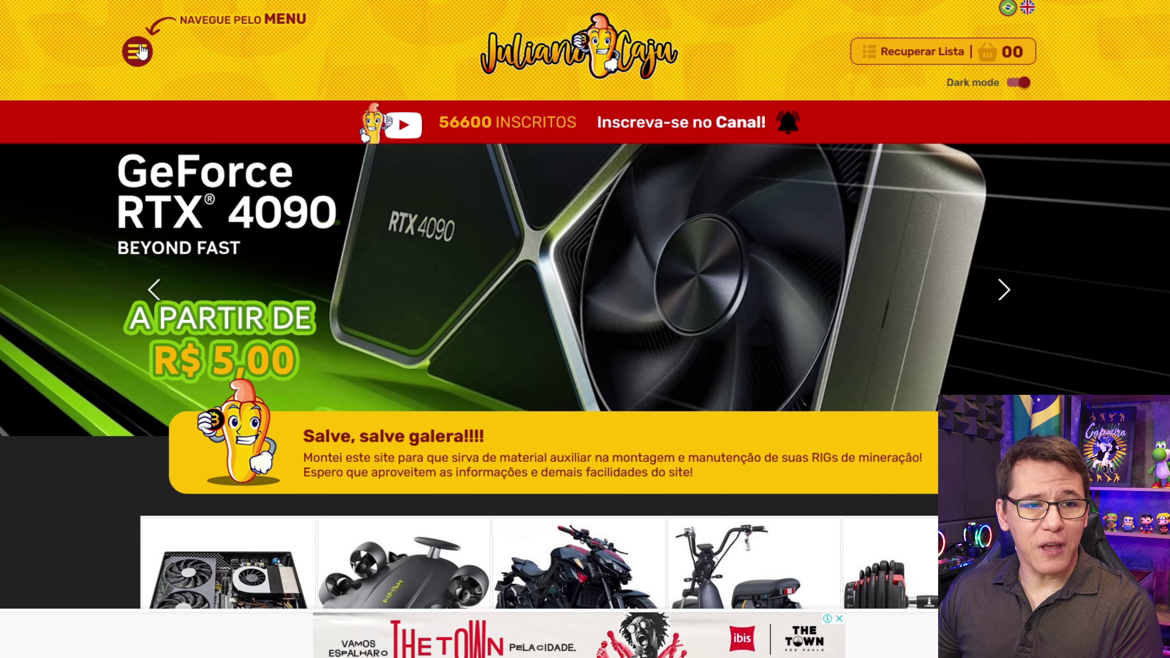
- Go to the site's GPU OVERCLOCK page and dismiss the advertisement
click(137, 49)
click(214, 389)
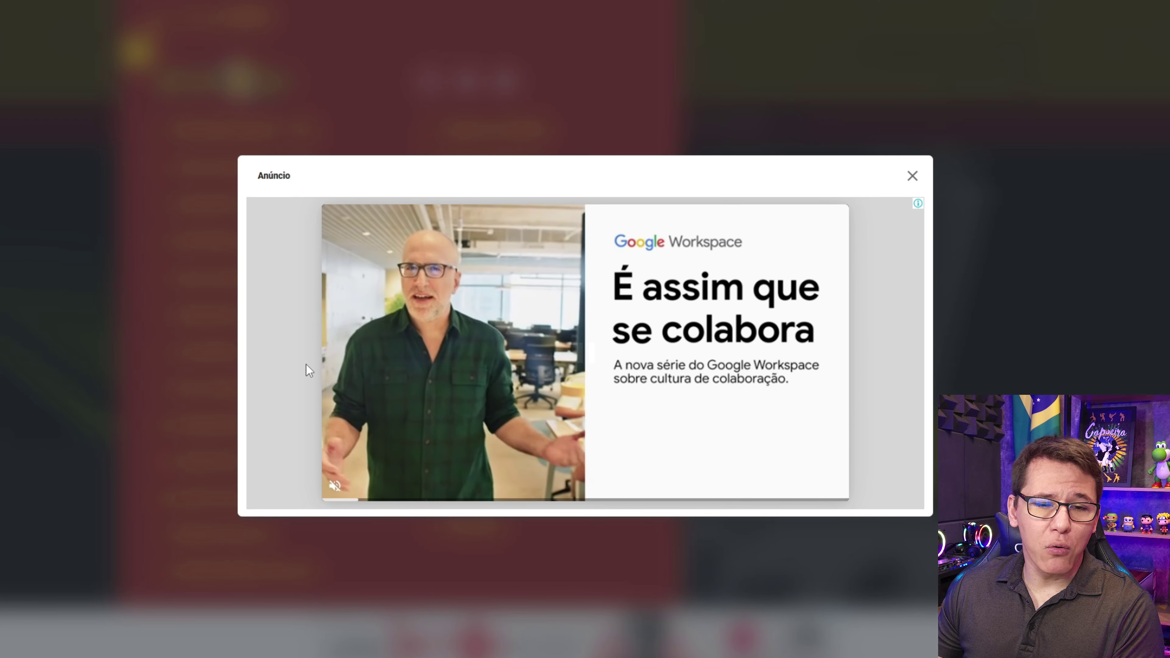
click(913, 177)
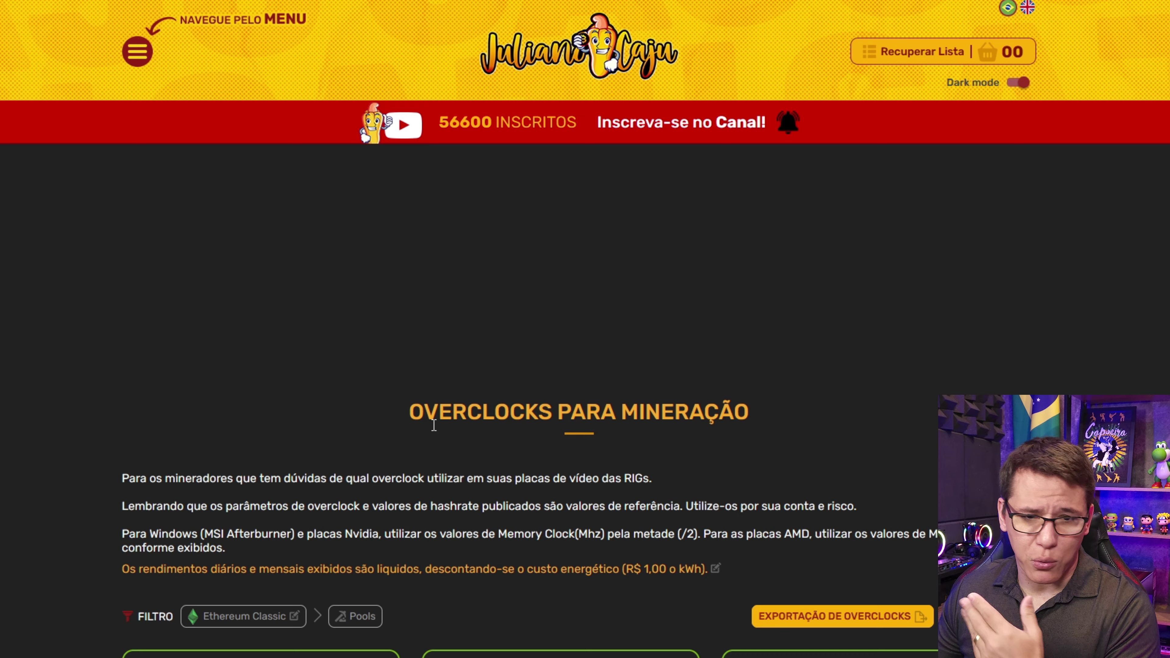
- Filter overclocks to VARSE and scroll through the GhostRider clocks for each card
scroll(411, 428, down, 5)
click(263, 399)
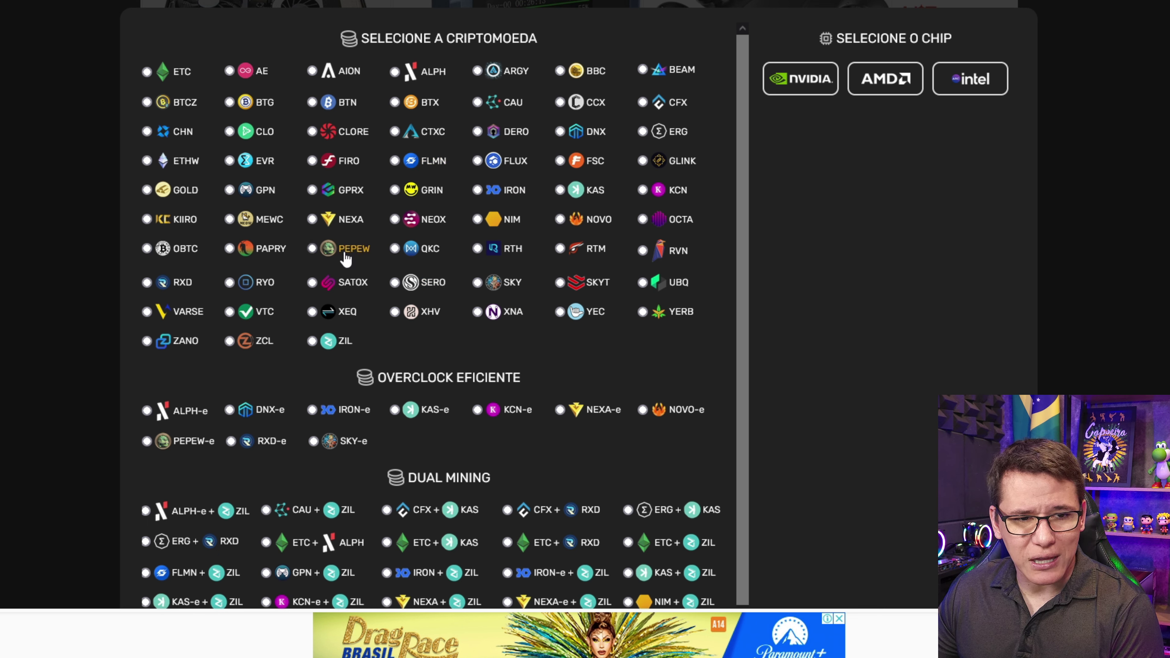
click(188, 311)
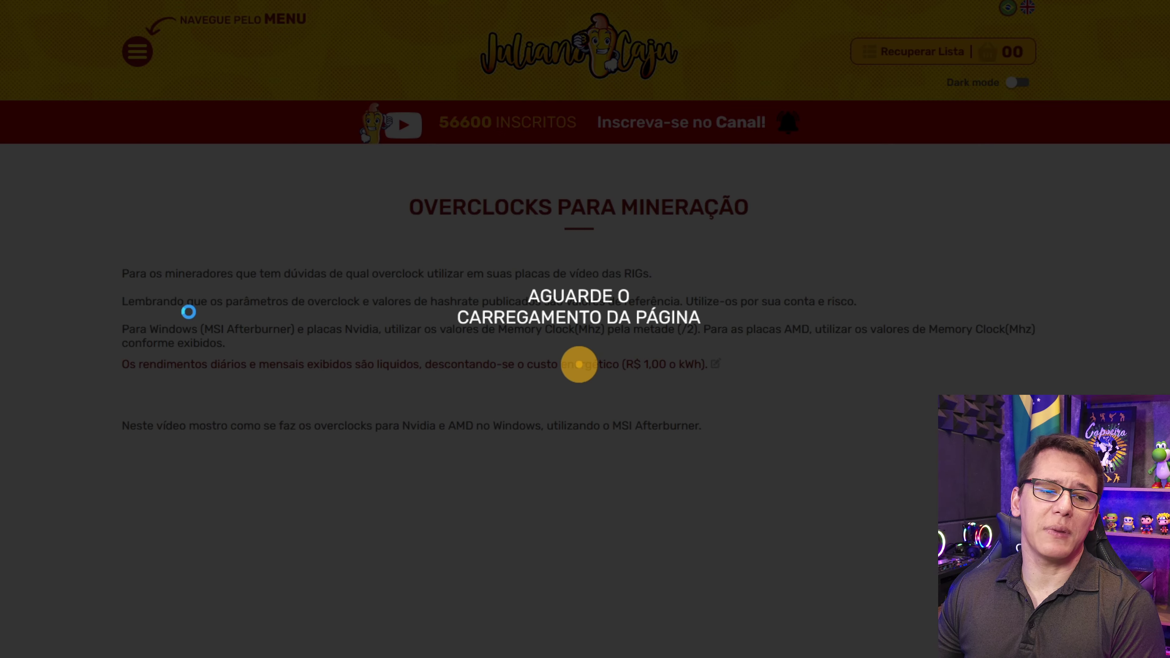
scroll(231, 235, down, 15)
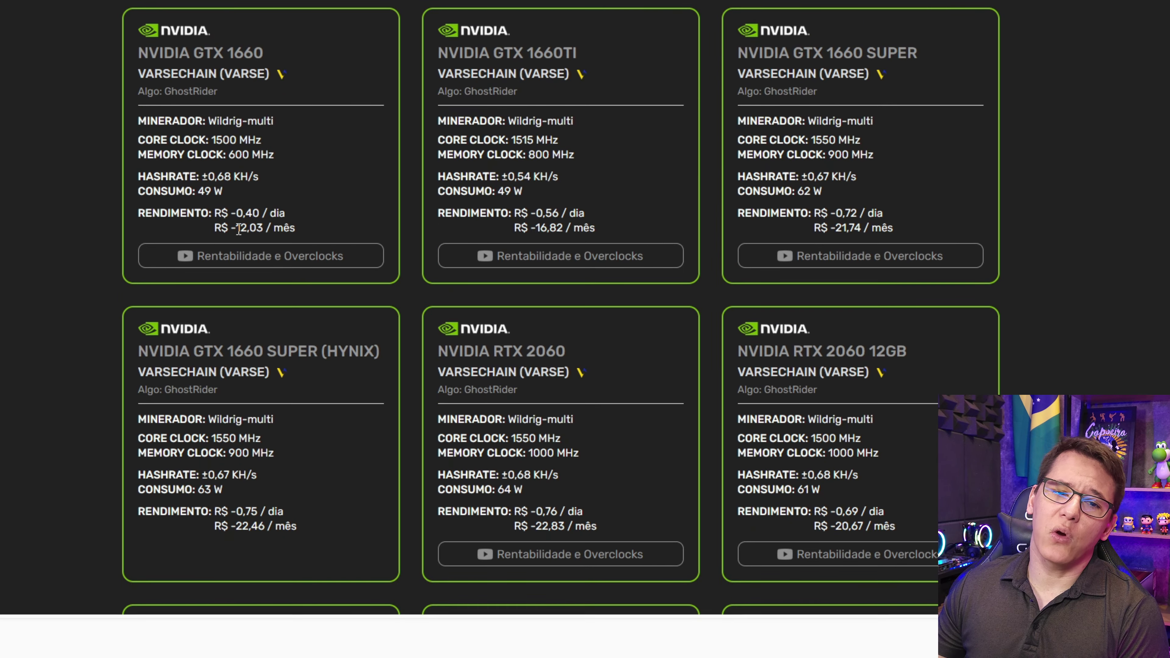
scroll(243, 223, down, 20)
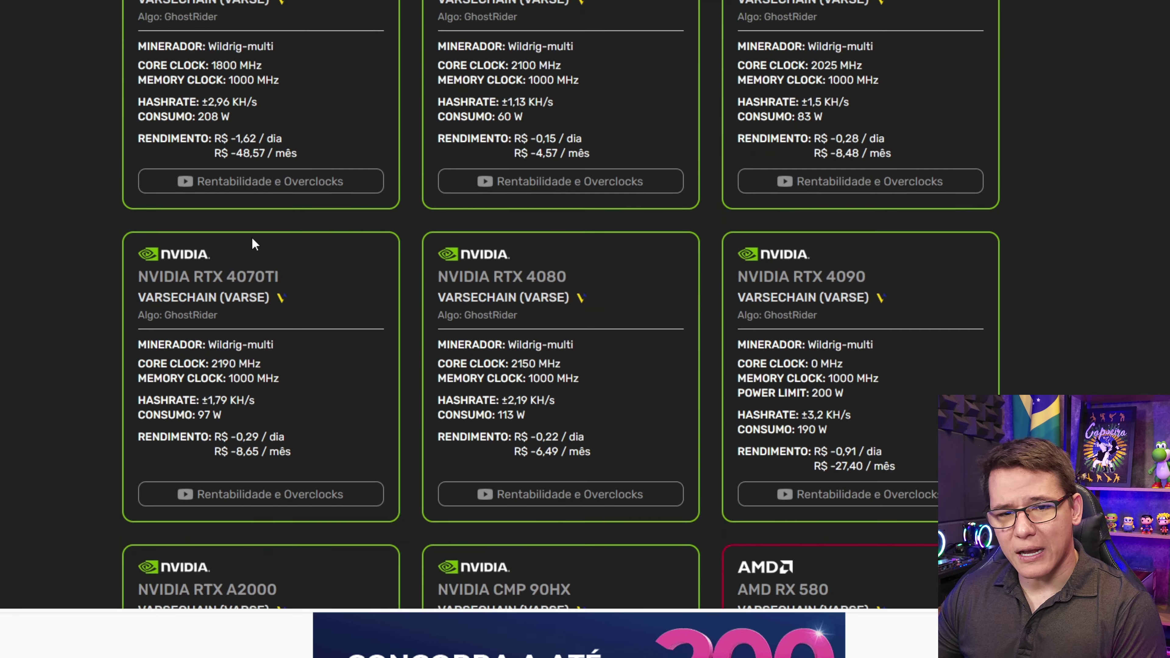
scroll(267, 253, down, 10)
scroll(274, 245, up, 20)
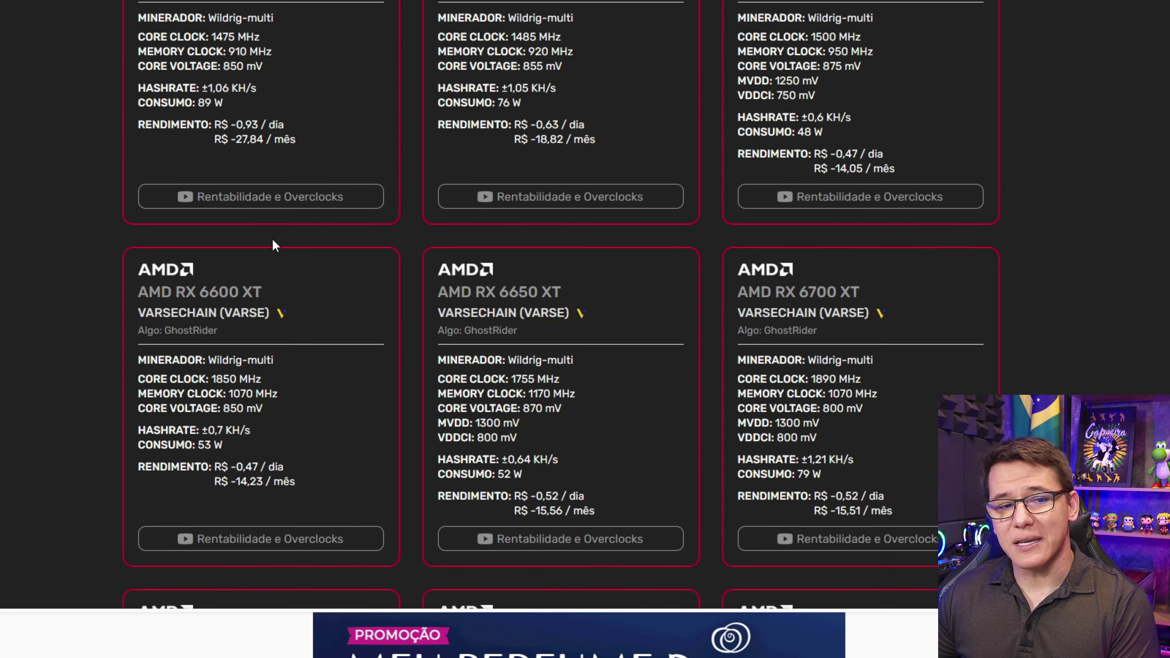
scroll(277, 252, up, 10)
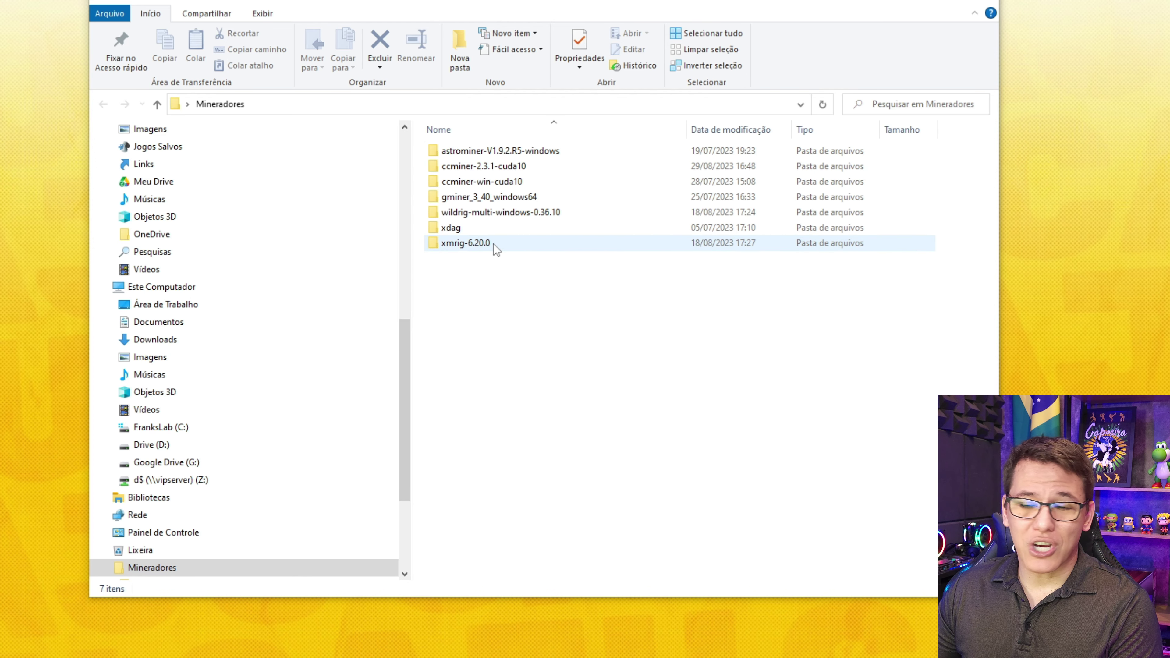
- Open the wildrig-multi-windows-0.36.10 folder and select start-gprx-rplant.xyz.bat
click(513, 217)
click(468, 249)
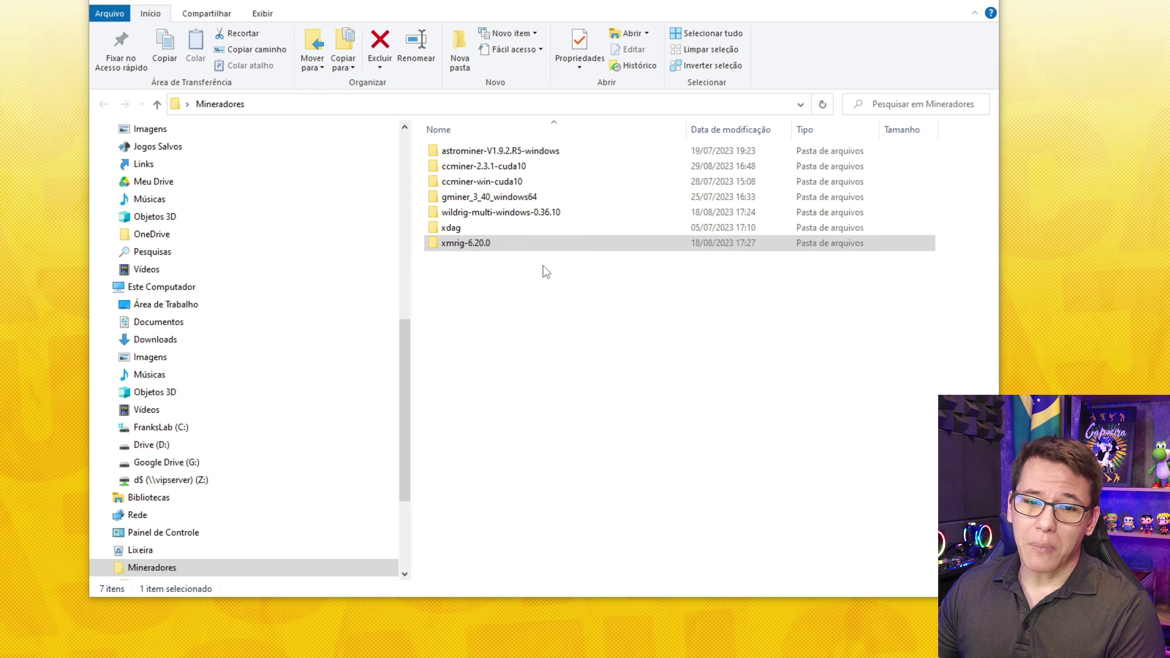
double_click(474, 213)
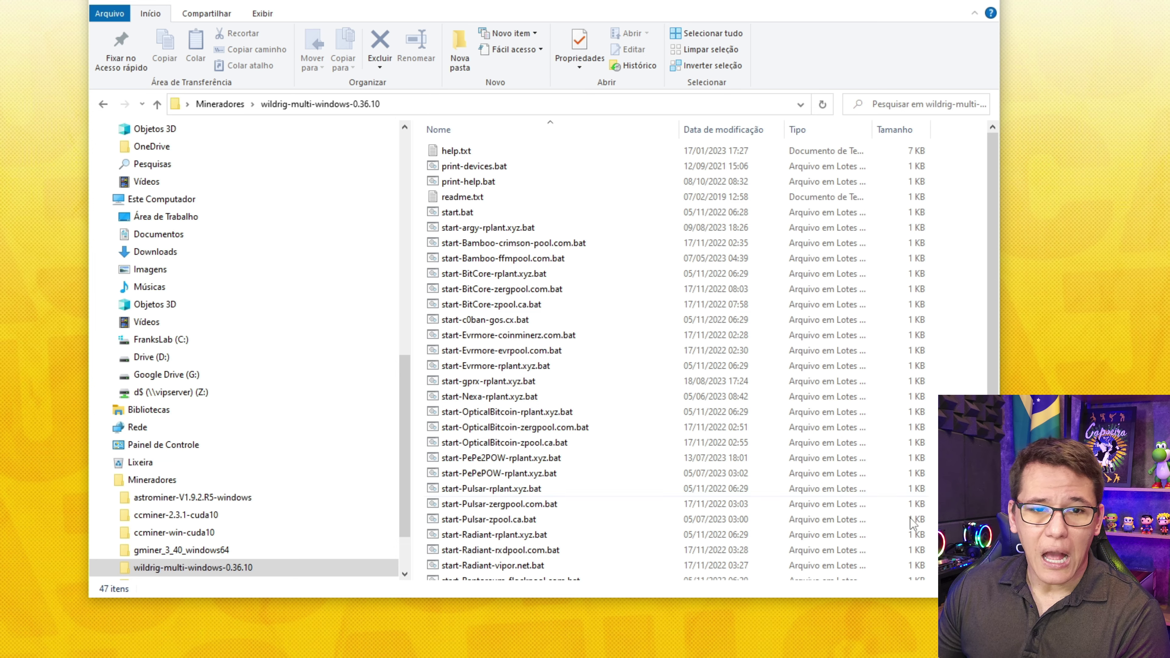
click(470, 243)
key(Up)
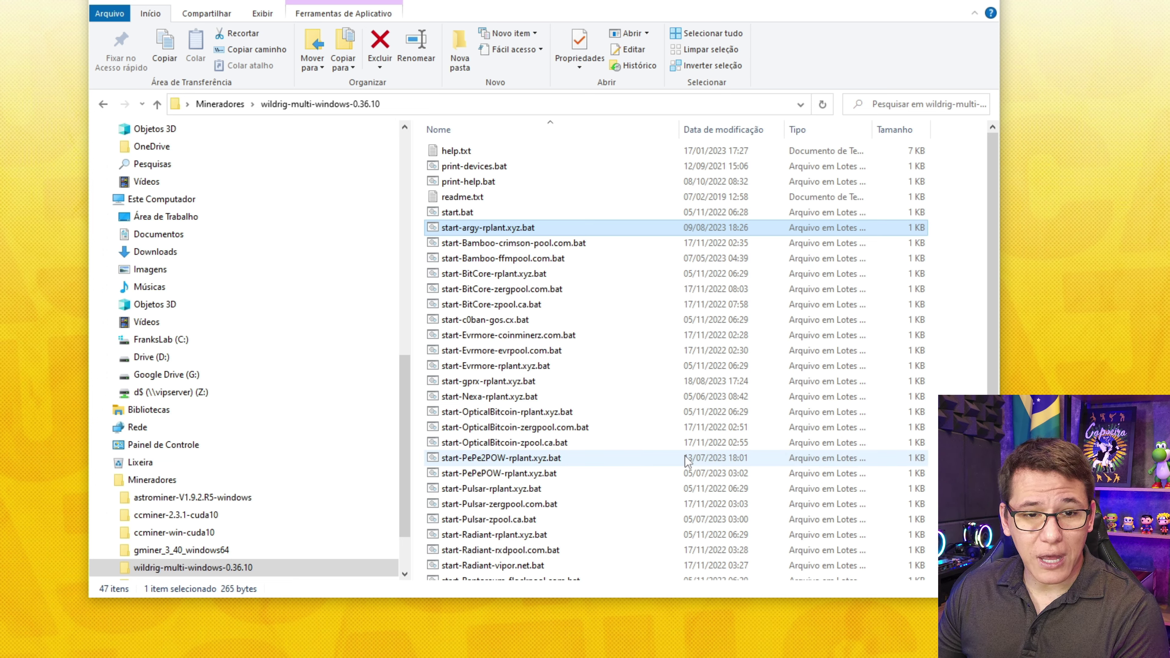
click(479, 385)
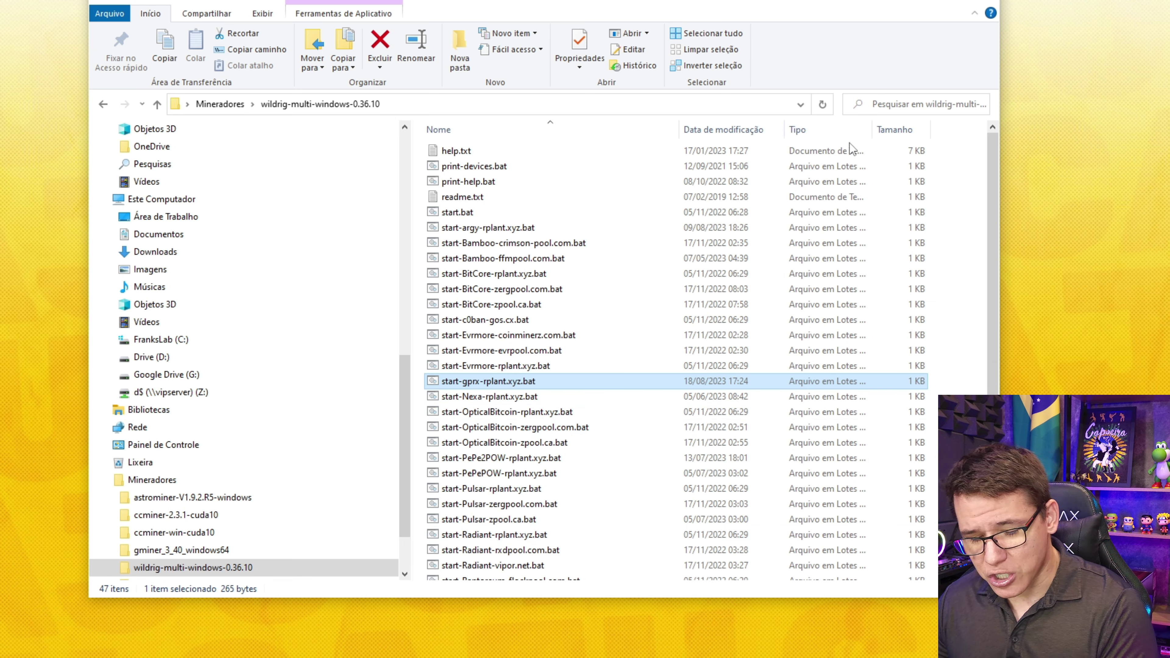
- Duplicate the gprx script and rename the copy to start-varse-rplant.xyz.bat
key(ctrl+c)
key(ctrl+v)
key(F2)
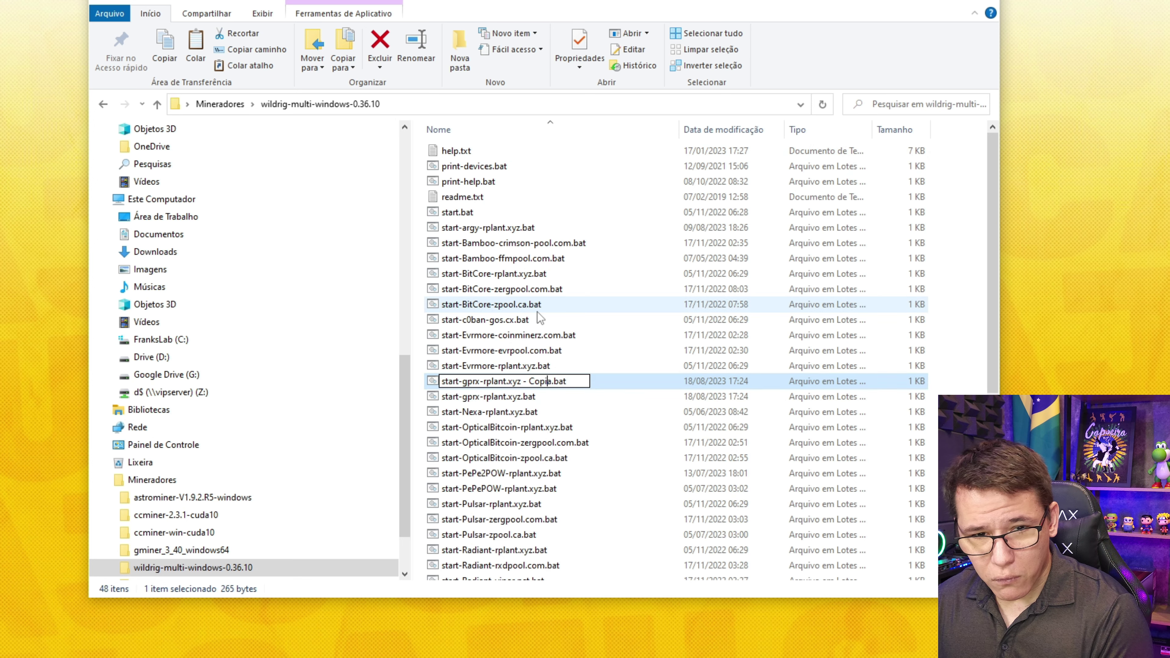
key(Delete)
key(Delete)
key(Delete)
key(Delete)
key(Delete)
key(Delete)
key(Delete)
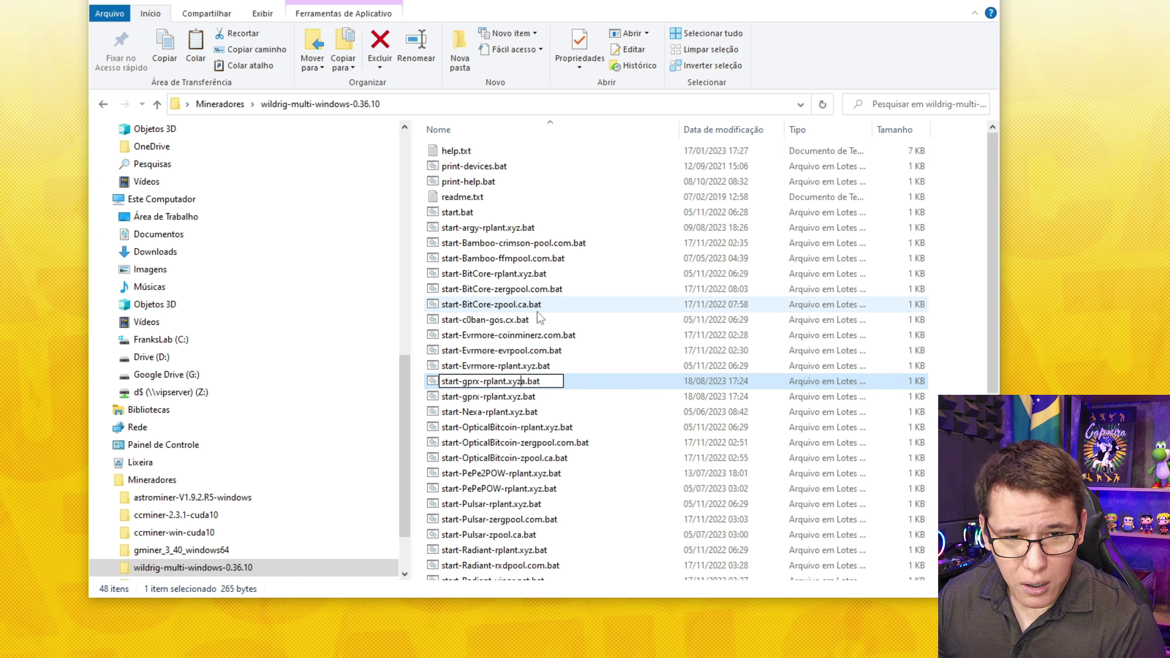
key(BackSpace)
key(BackSpace)
key(BackSpace)
key(BackSpace)
key(BackSpace)
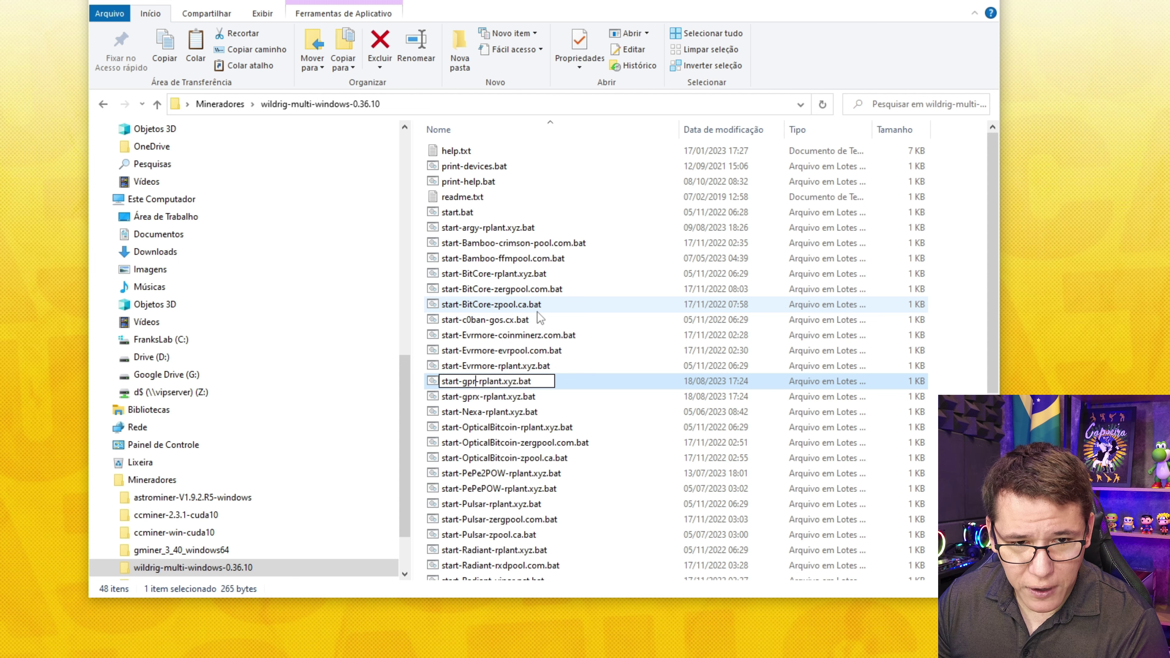
text(varse)
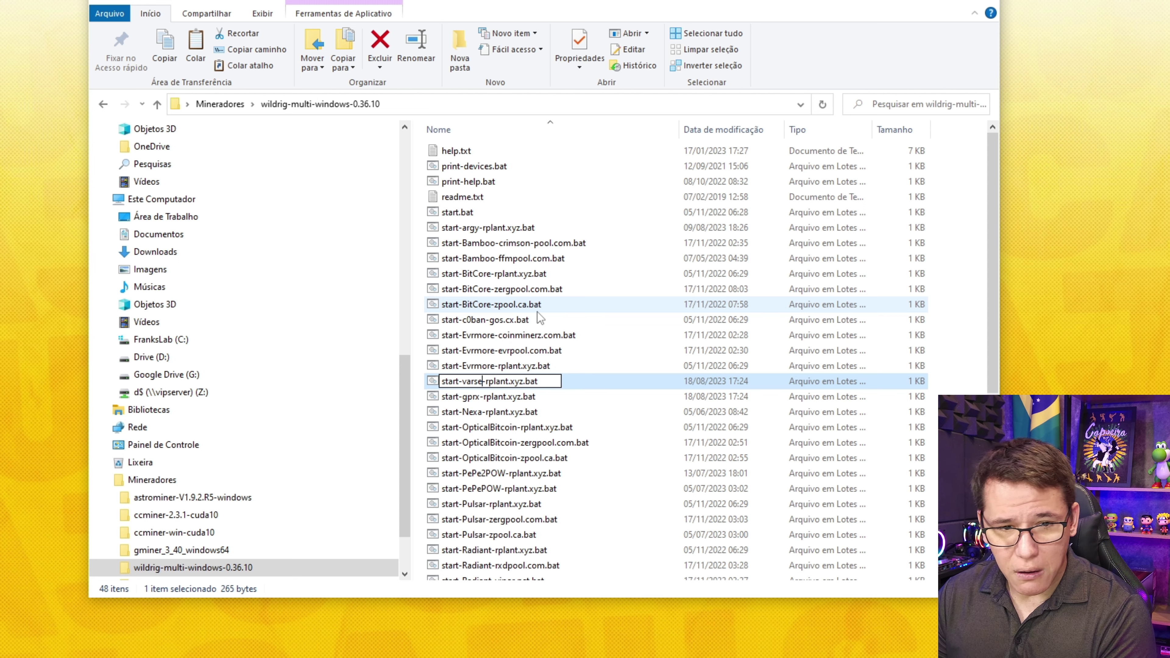
key(Return)
right_click(508, 576)
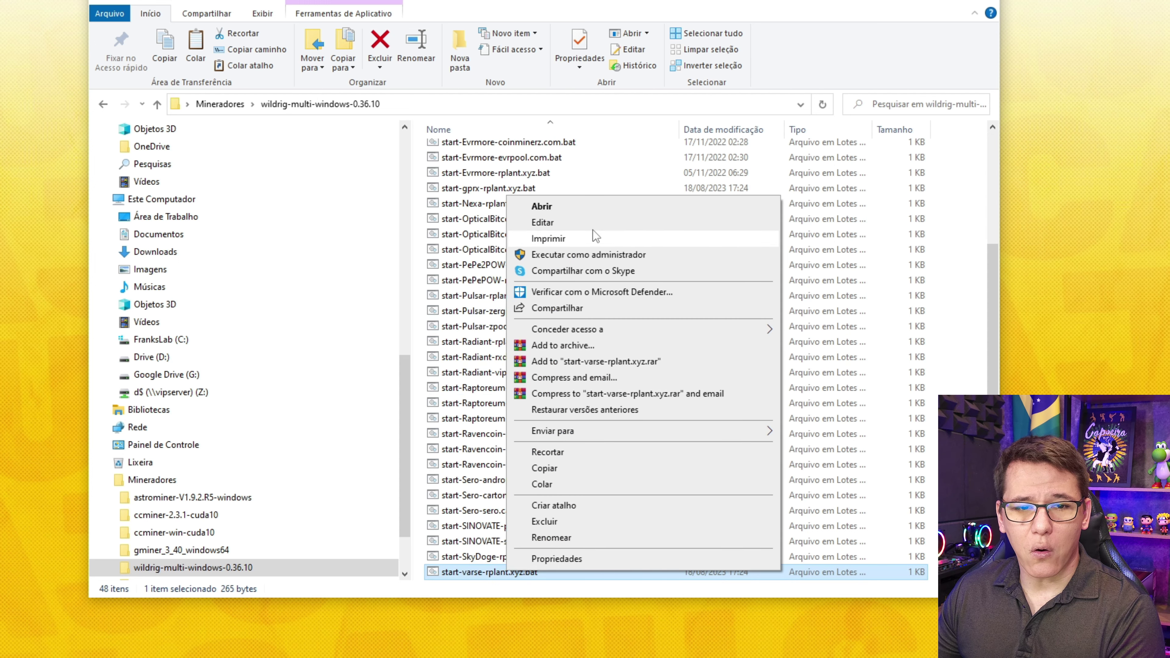
- Open start-varse-rplant.xyz.bat in Notepad and inspect its --algo ghostrider command
click(576, 222)
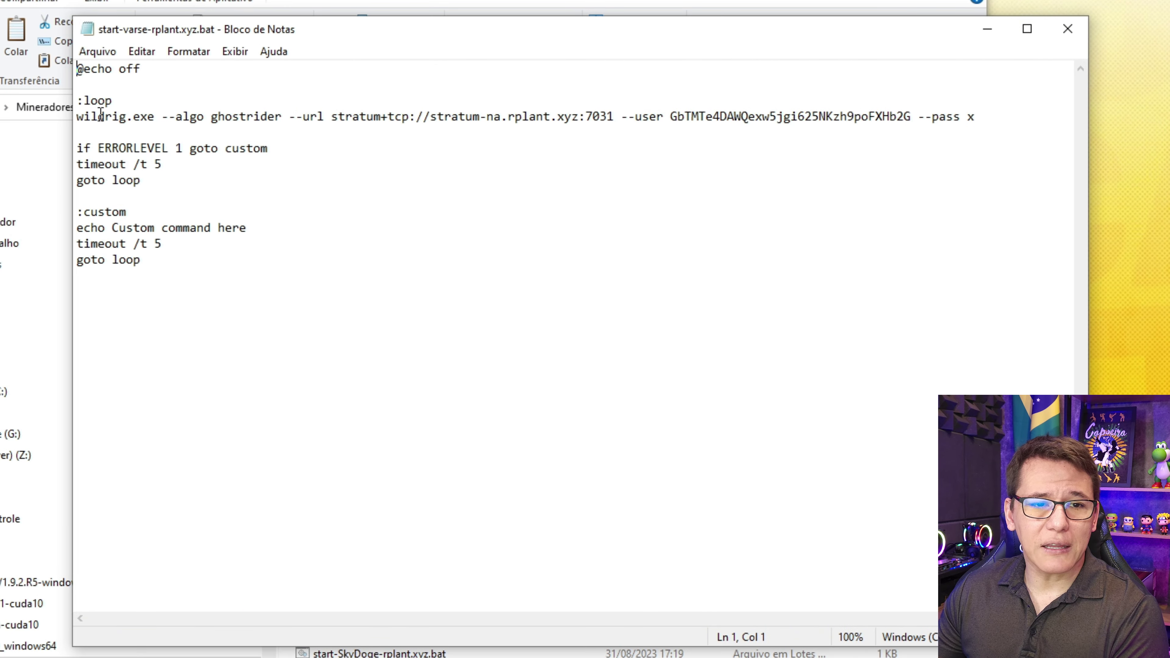
double_click(231, 116)
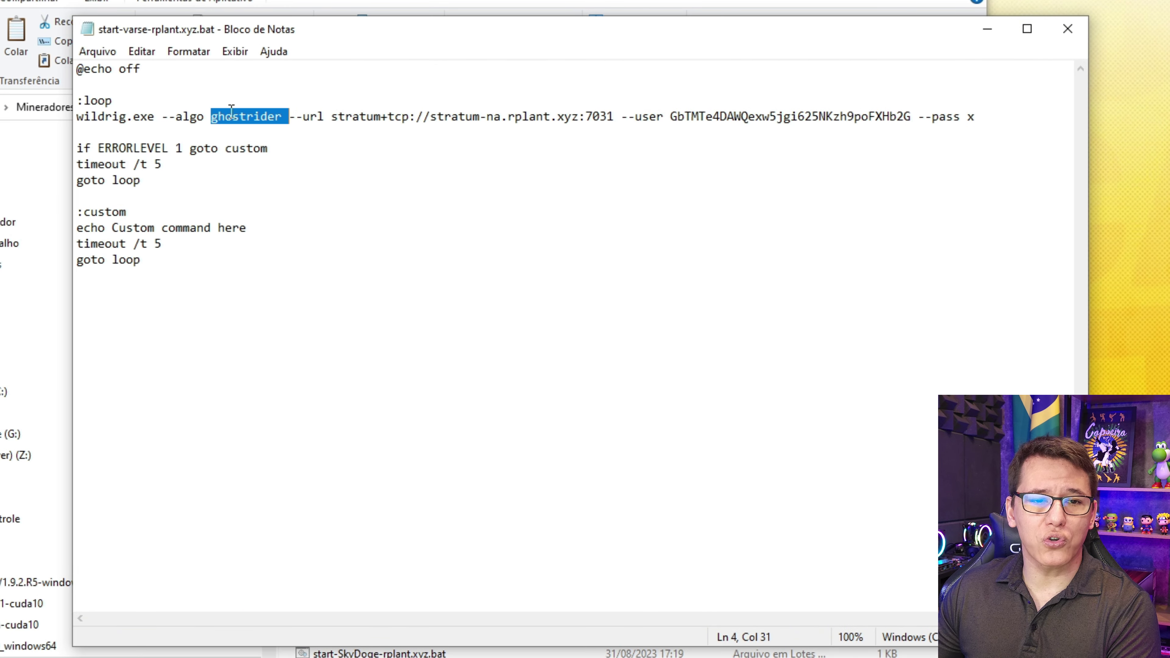
click(297, 116)
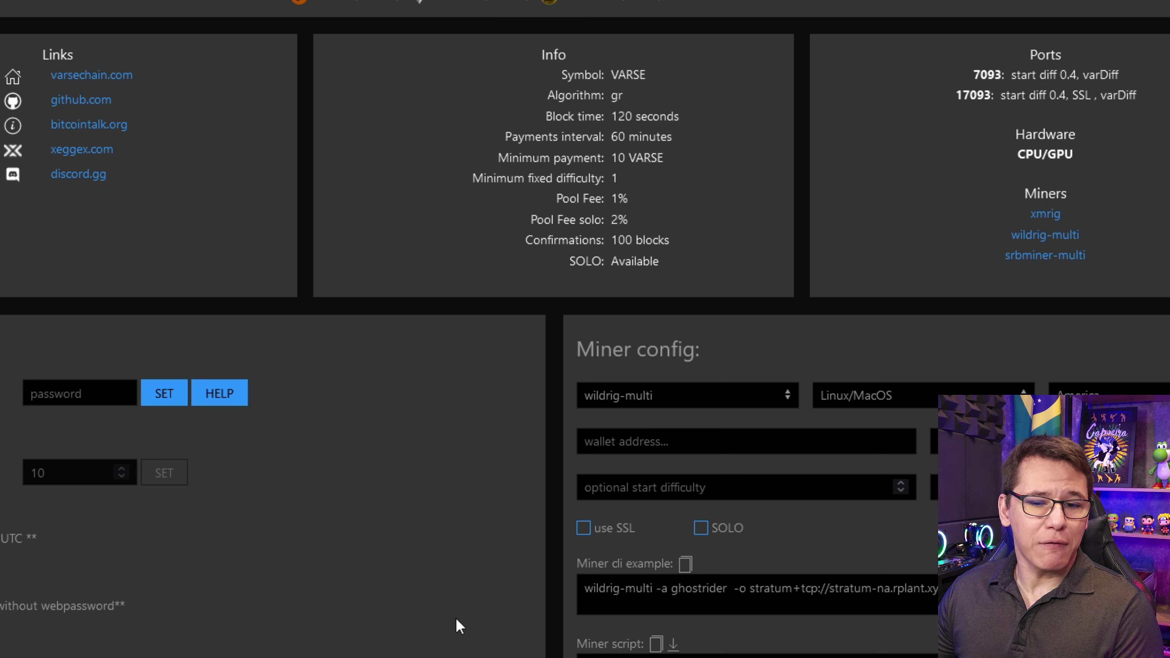
- Replace the script's port 7031 --url with stratum+tcp://stratum-na.rplant.xyz:7093 from rplant's example
drag(750, 594, 922, 592)
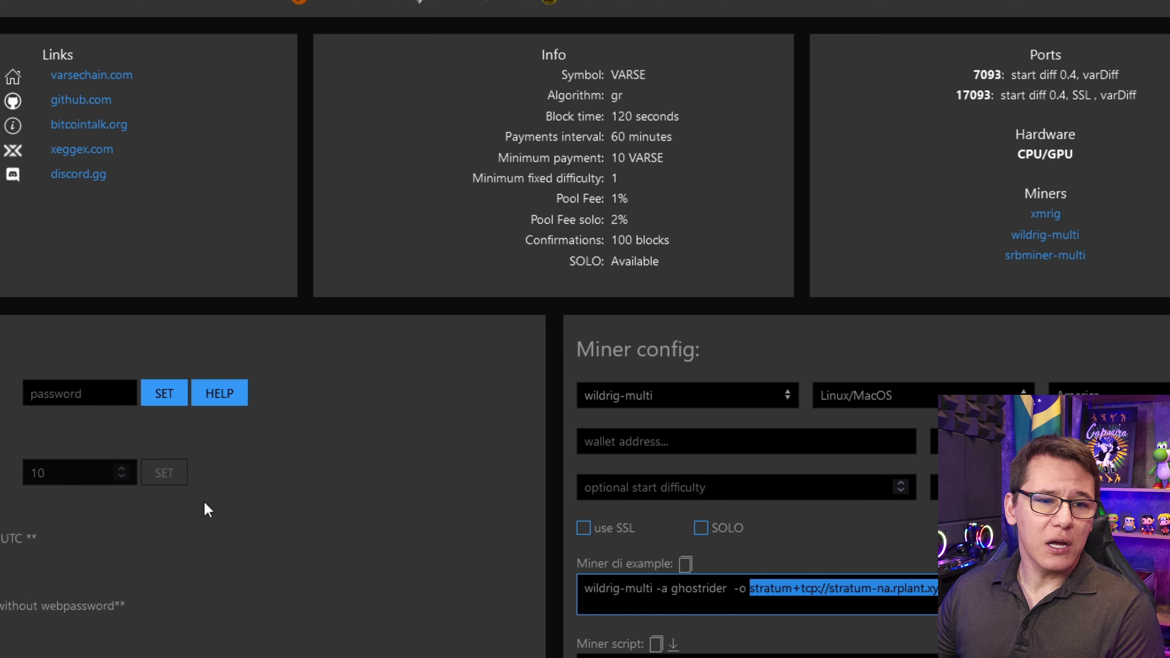
scroll(223, 547, up, 10)
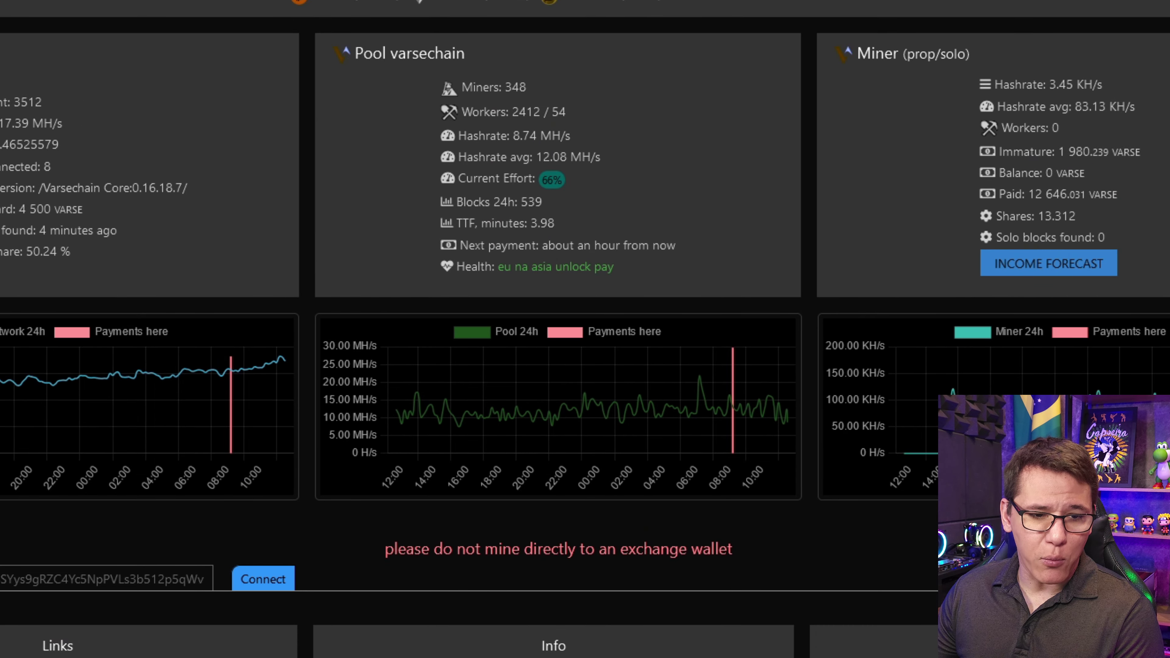
scroll(499, 534, down, 10)
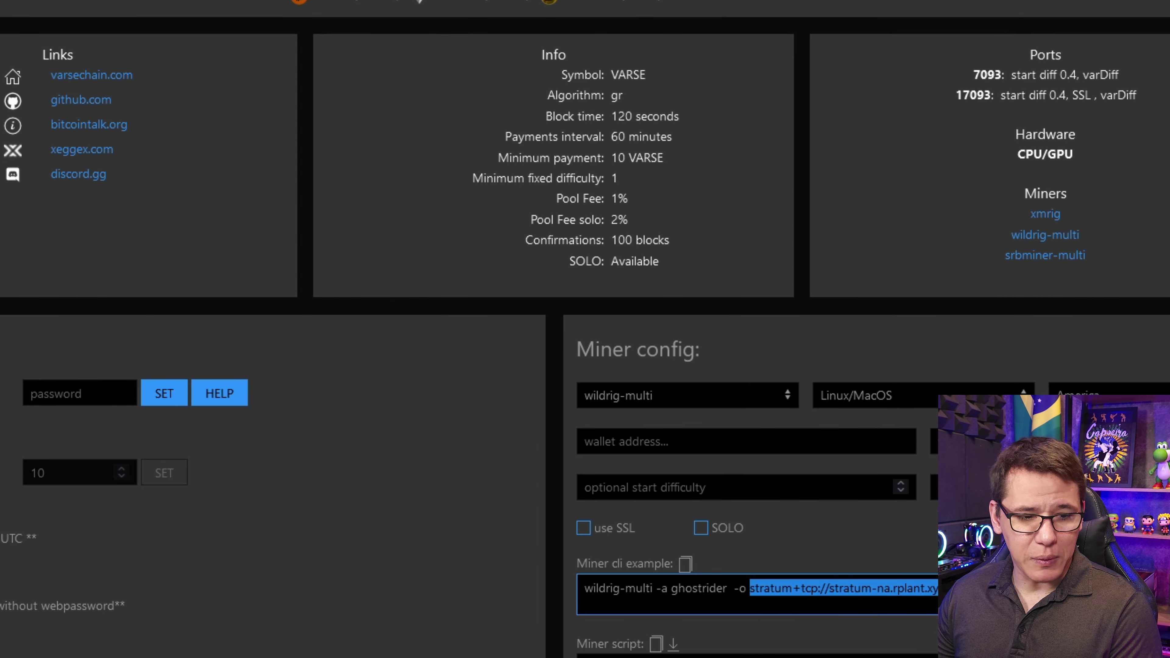
key(alt+Tab)
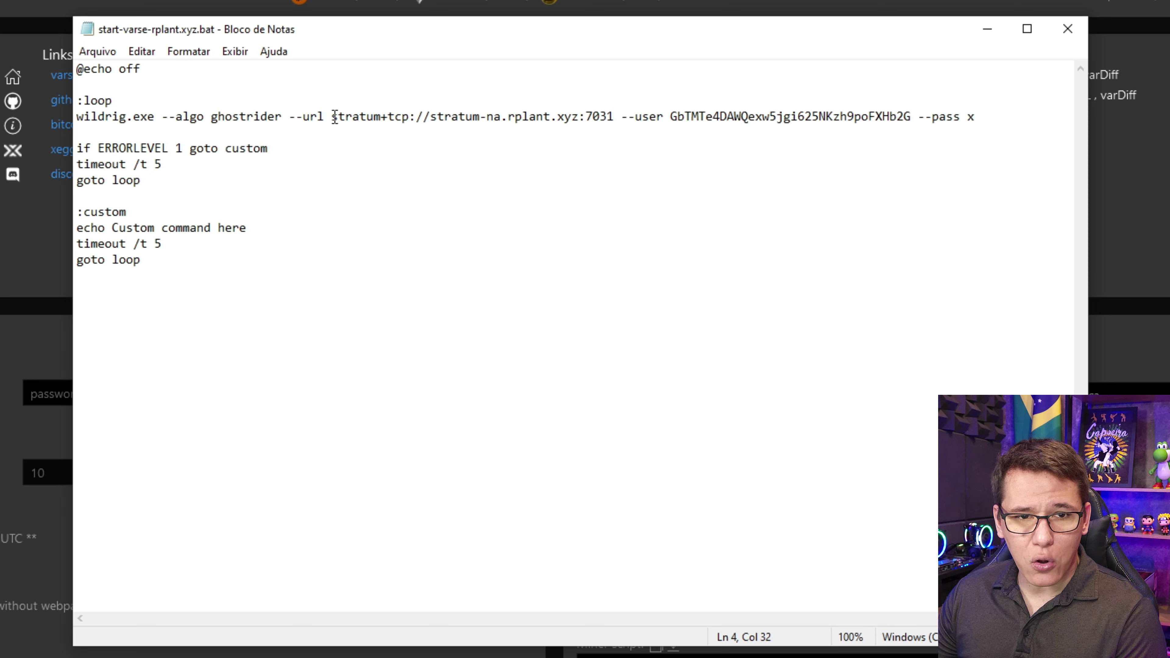
drag(335, 117, 617, 116)
text(stratum+tcp://stratum-na.rplant.xyz:7093)
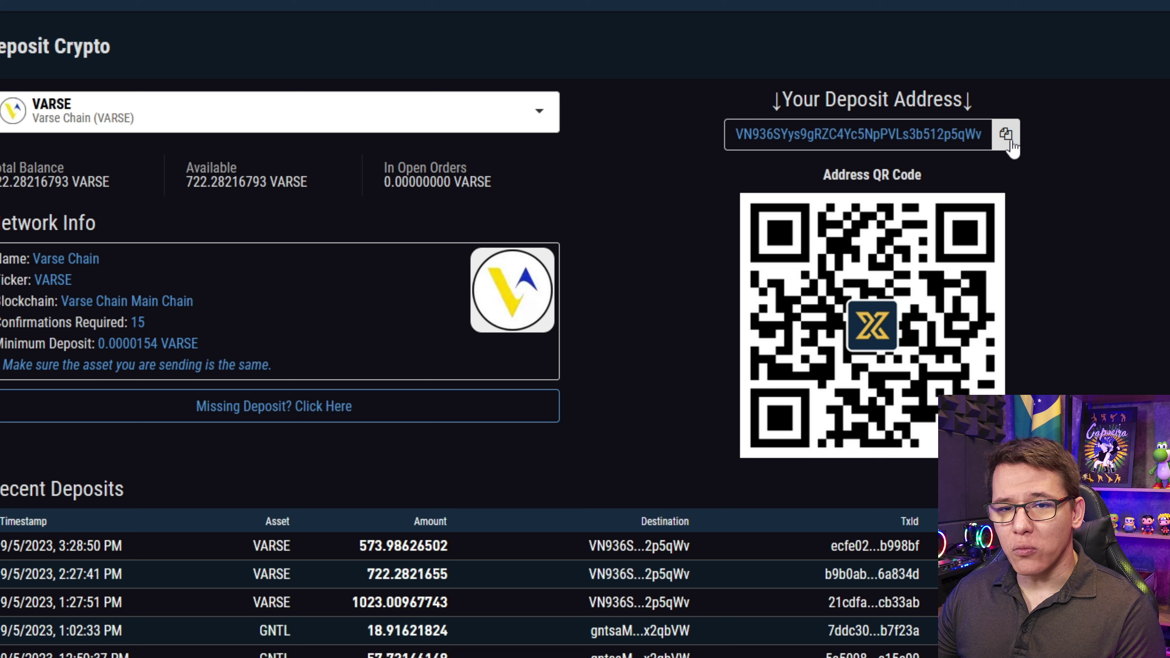
- Replace the script's --user wallet with the copied Xeggex VARSE deposit address and save start-varse-rplant.xyz.bat
click(1010, 140)
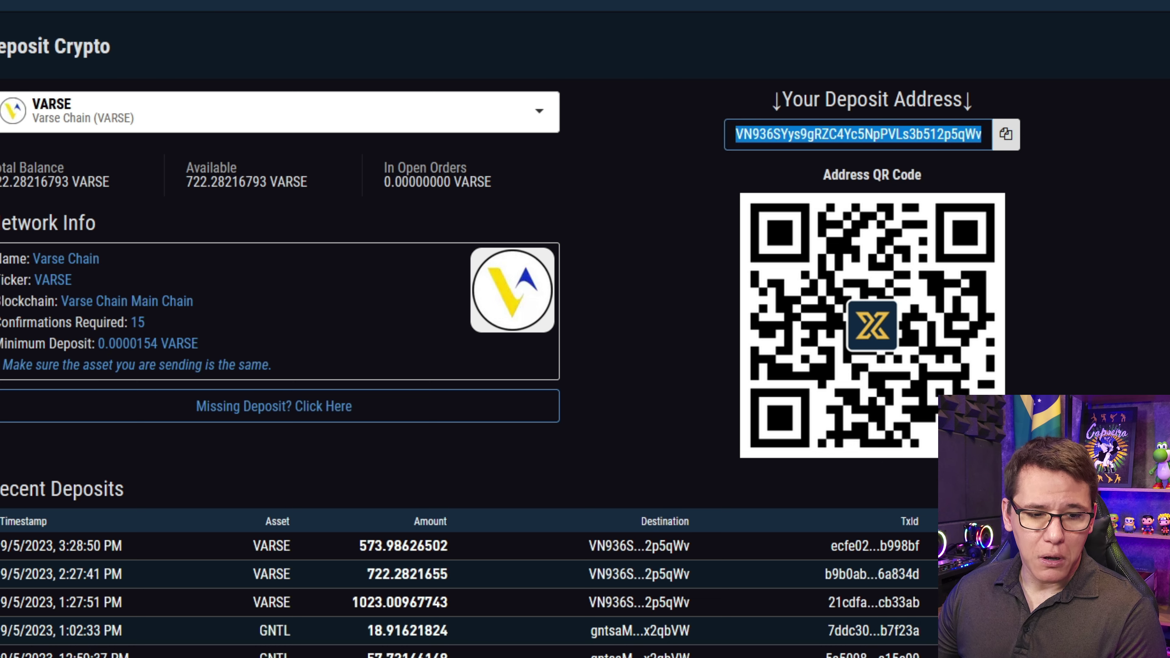
key(alt+Tab)
drag(677, 120, 911, 120)
key(ctrl+v)
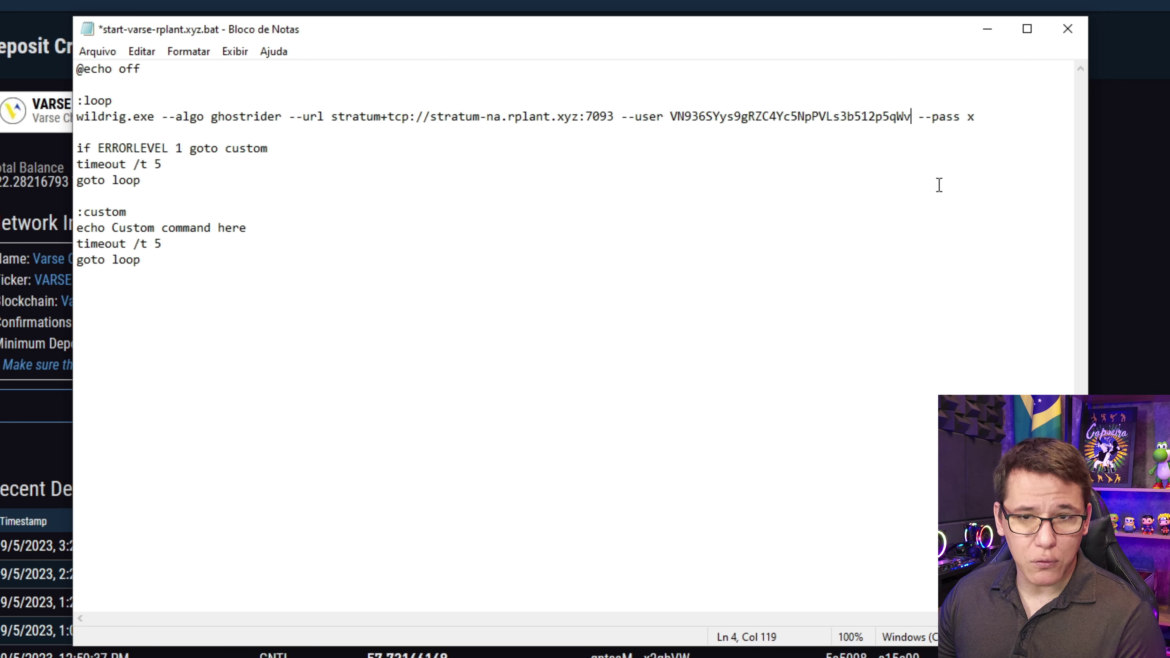
click(1076, 36)
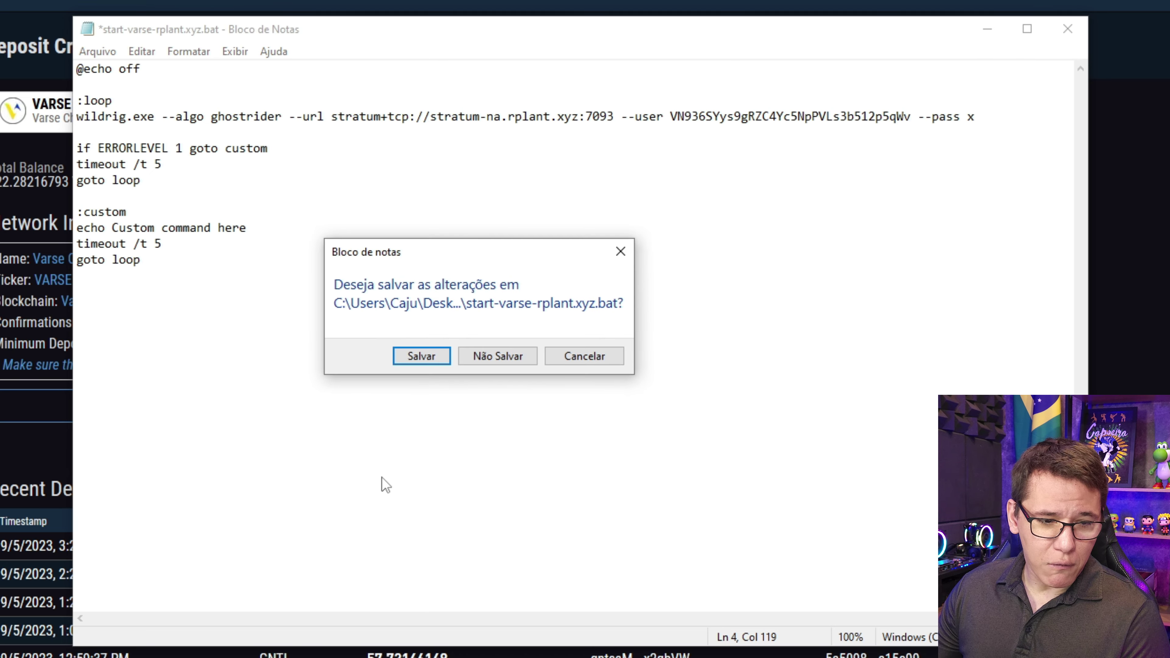
click(421, 356)
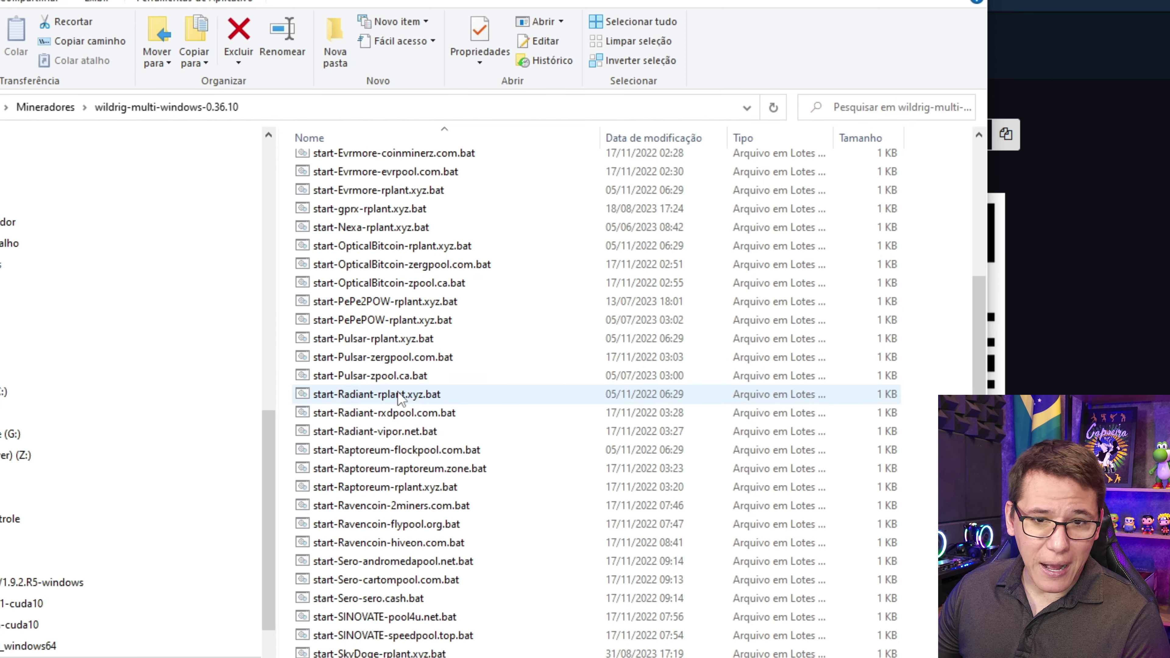
- Make wildrig.exe run as administrator, then launch start-varse-rplant.xyz.bat to mine on stratum-na.rplant.xyz:7093
right_click(371, 632)
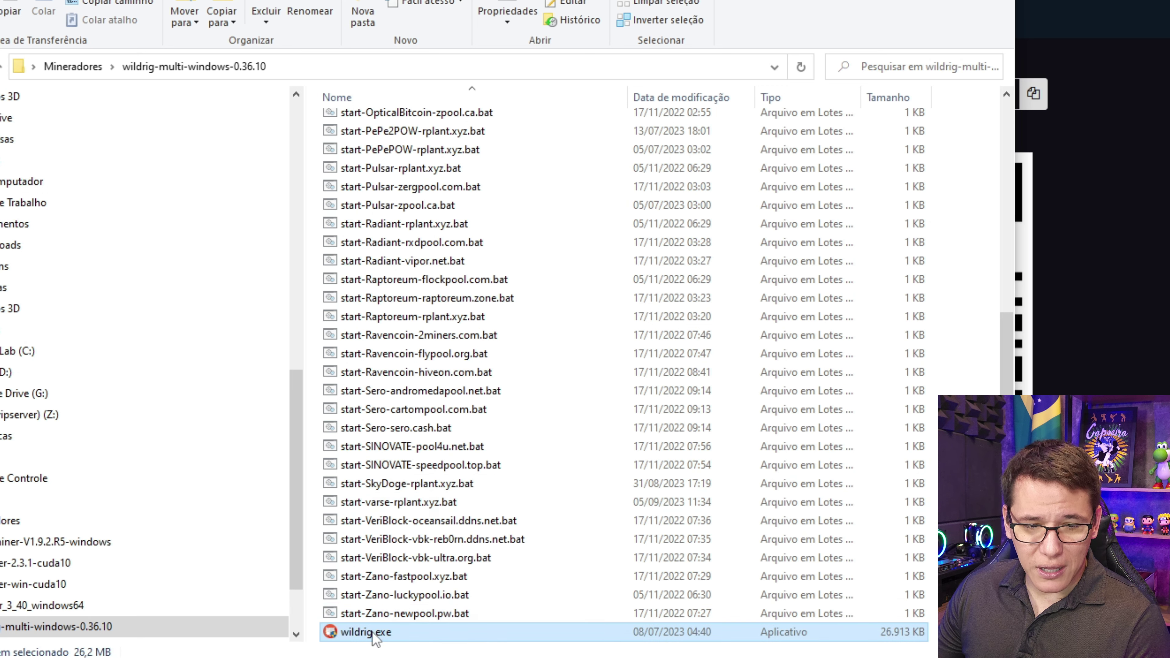
click(415, 615)
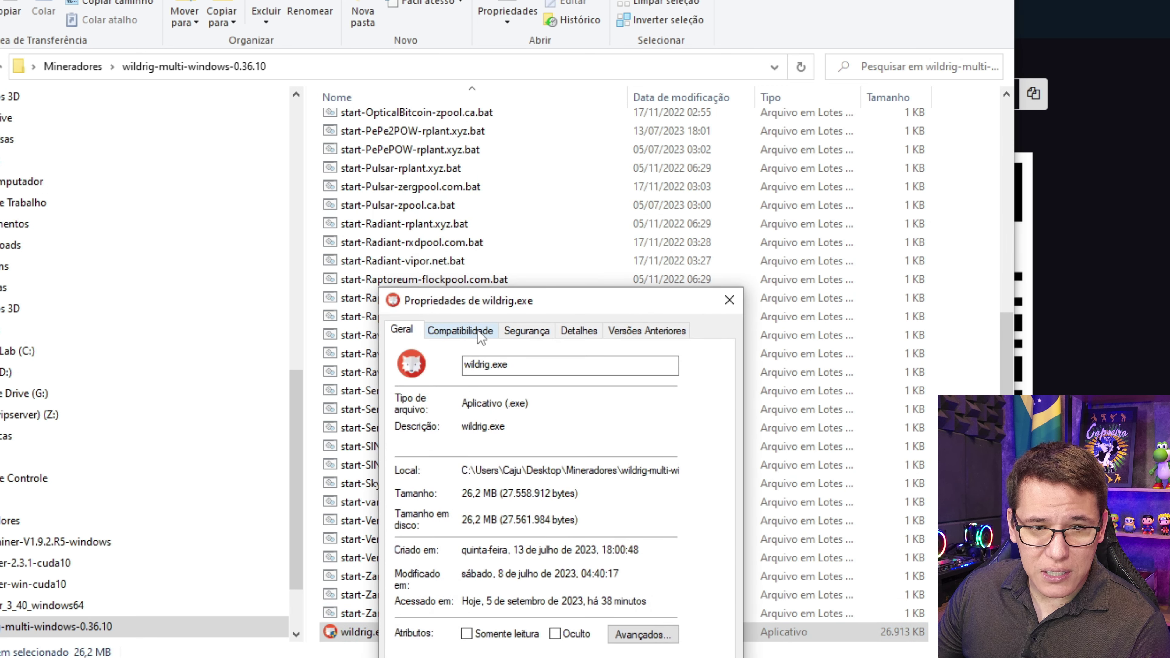
click(482, 333)
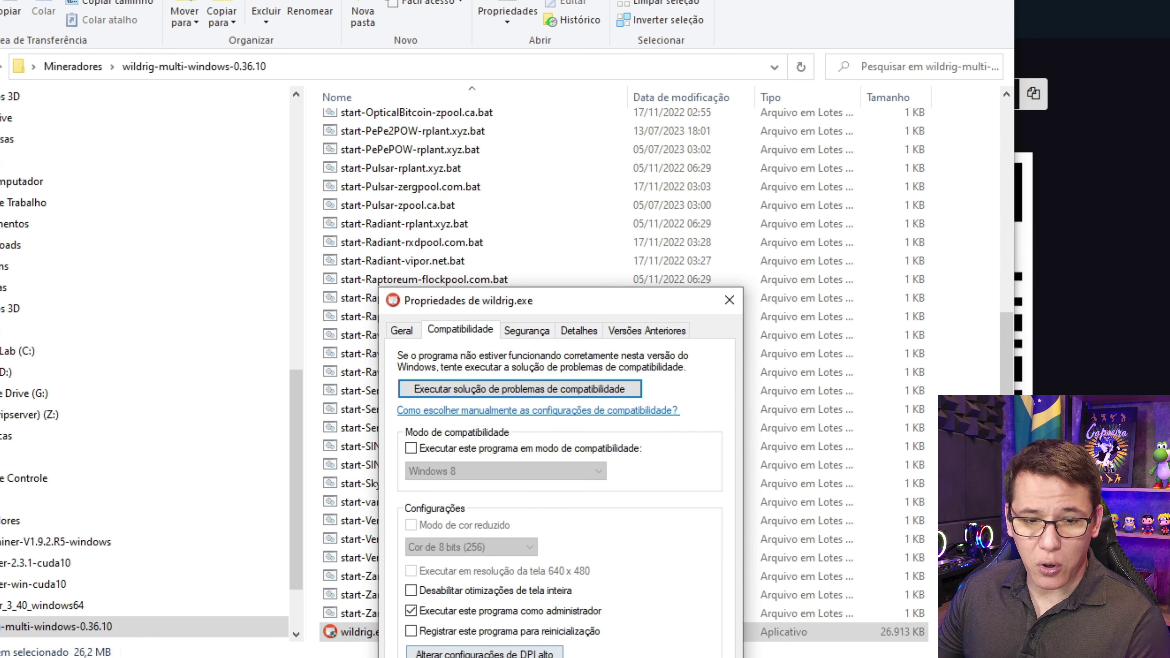
key(Return)
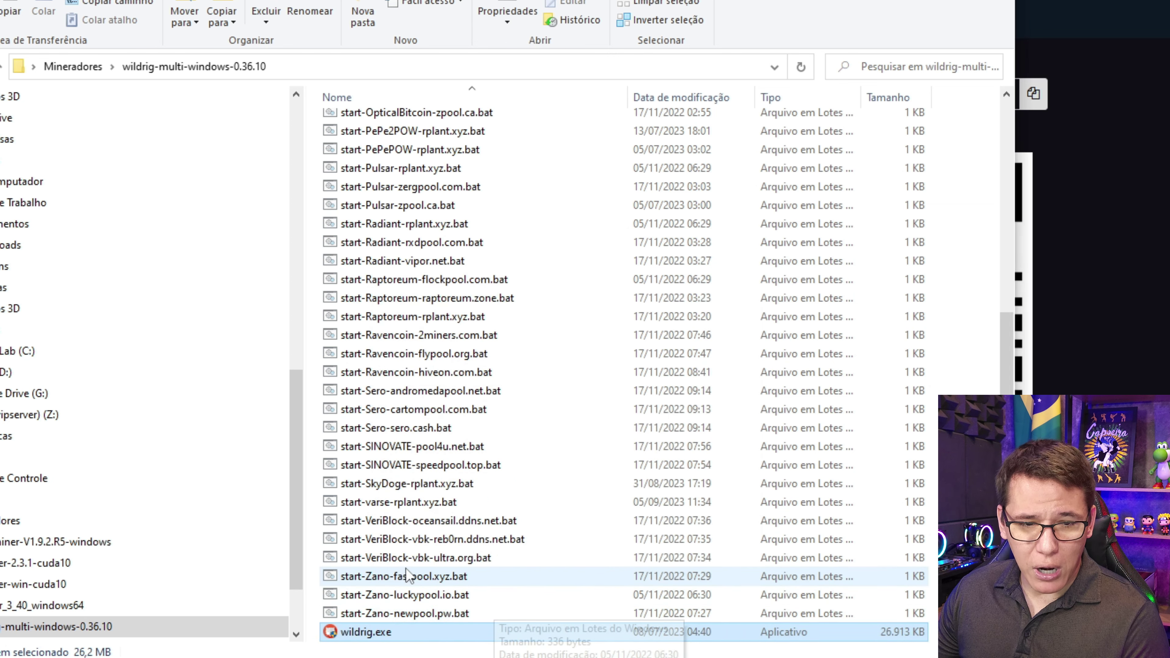
double_click(387, 504)
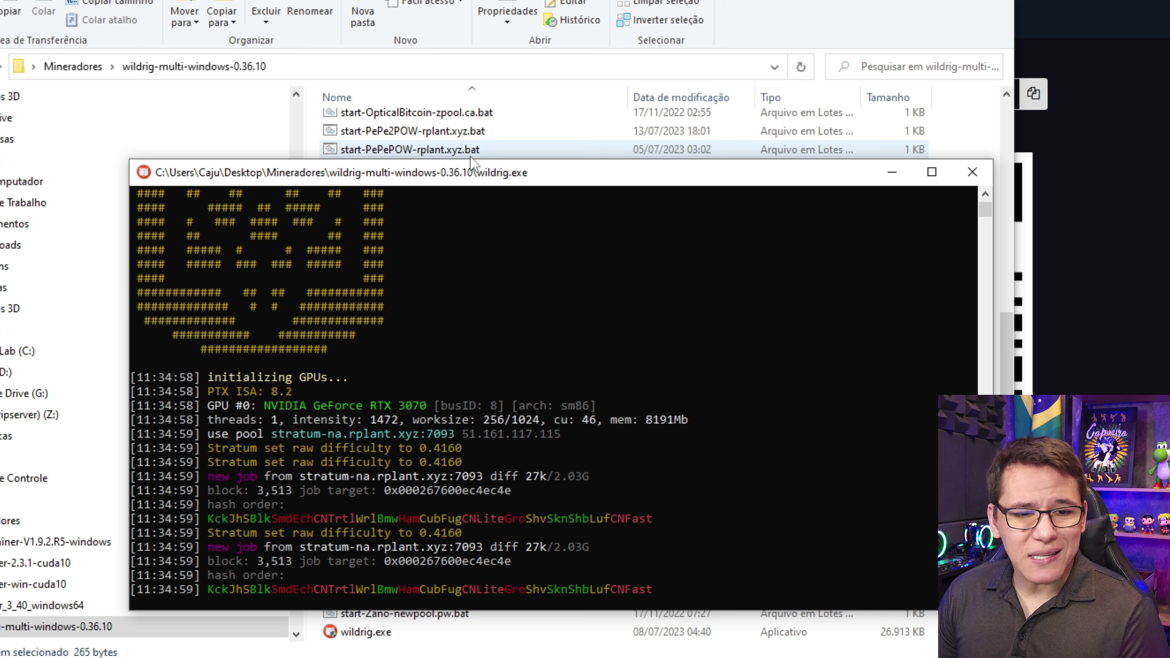